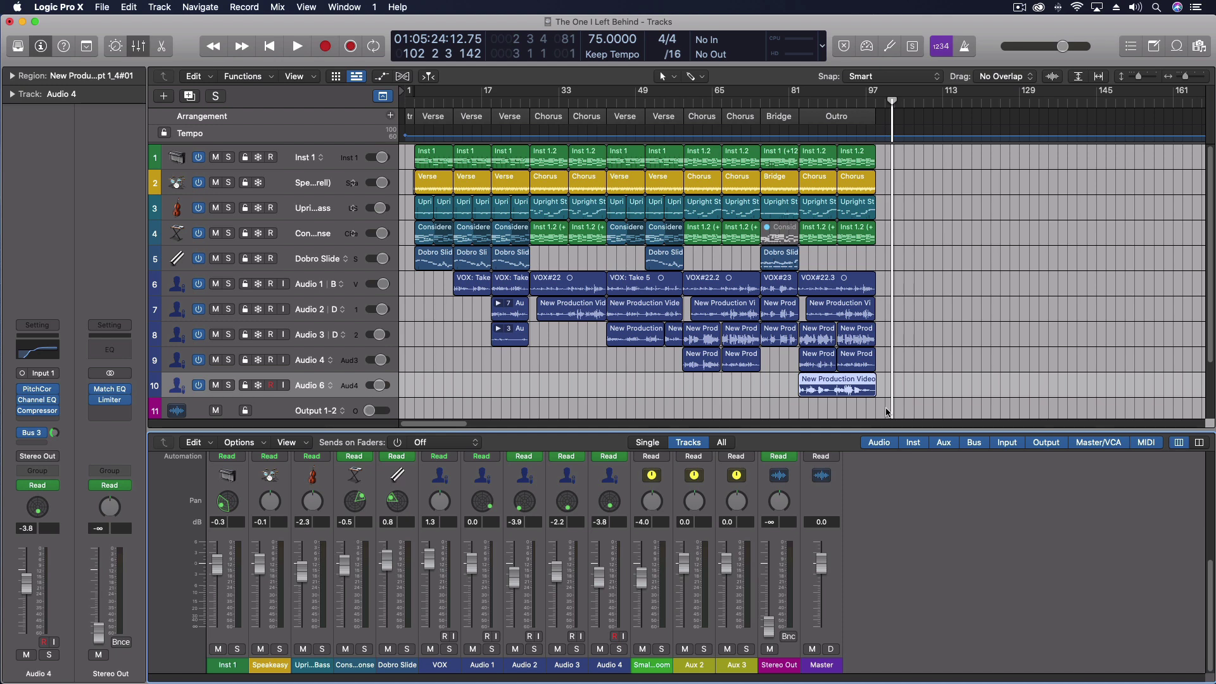
Step: Play the full mix from bar 2 through the opening verses, and stop playback in the third Verse
scroll(891, 328, down, 1)
scroll(891, 328, up, 1)
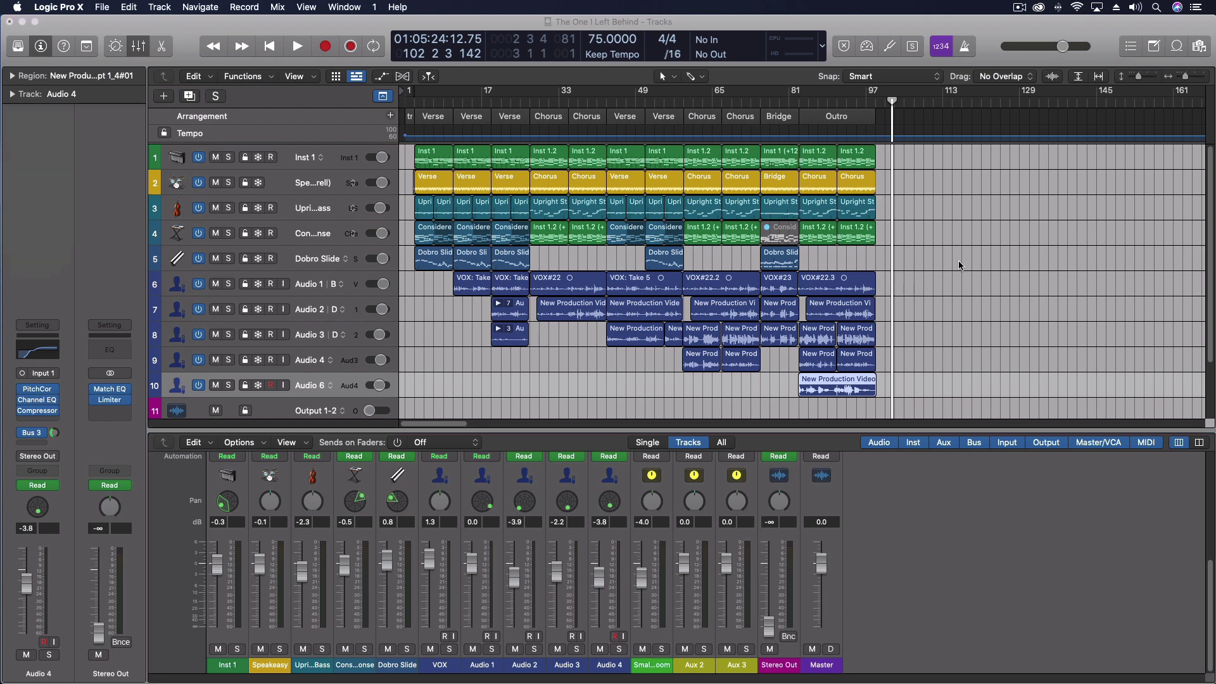
drag(438, 101, 411, 105)
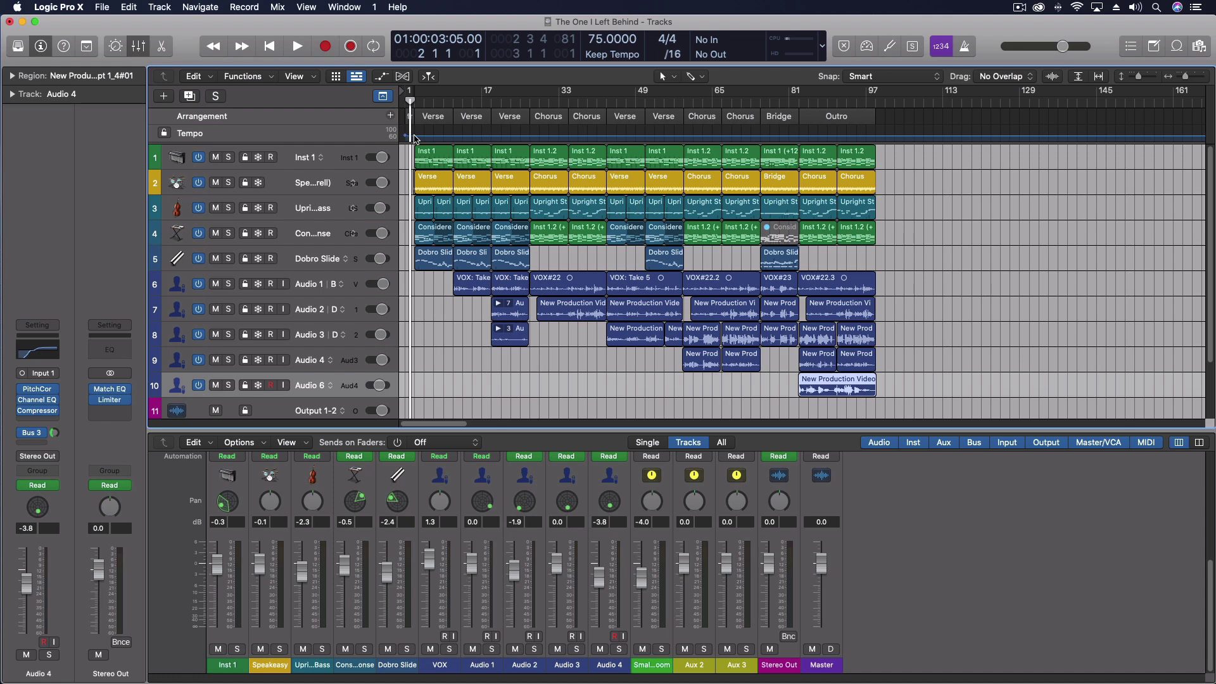
key(space)
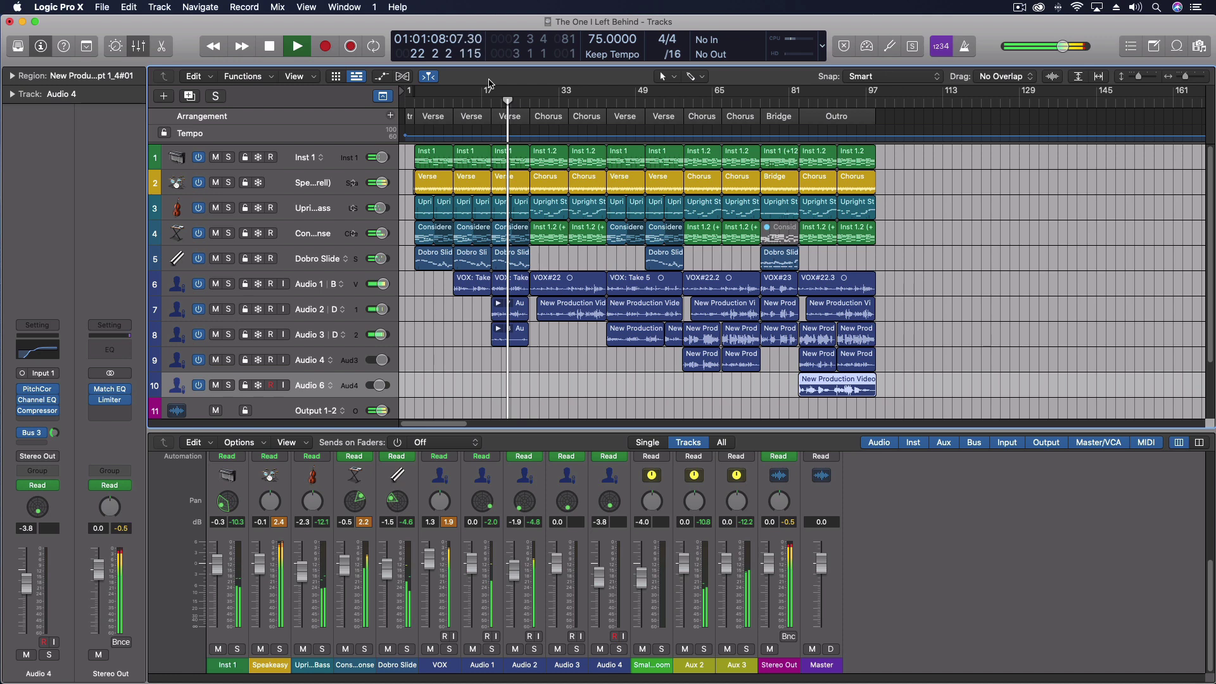
key(space)
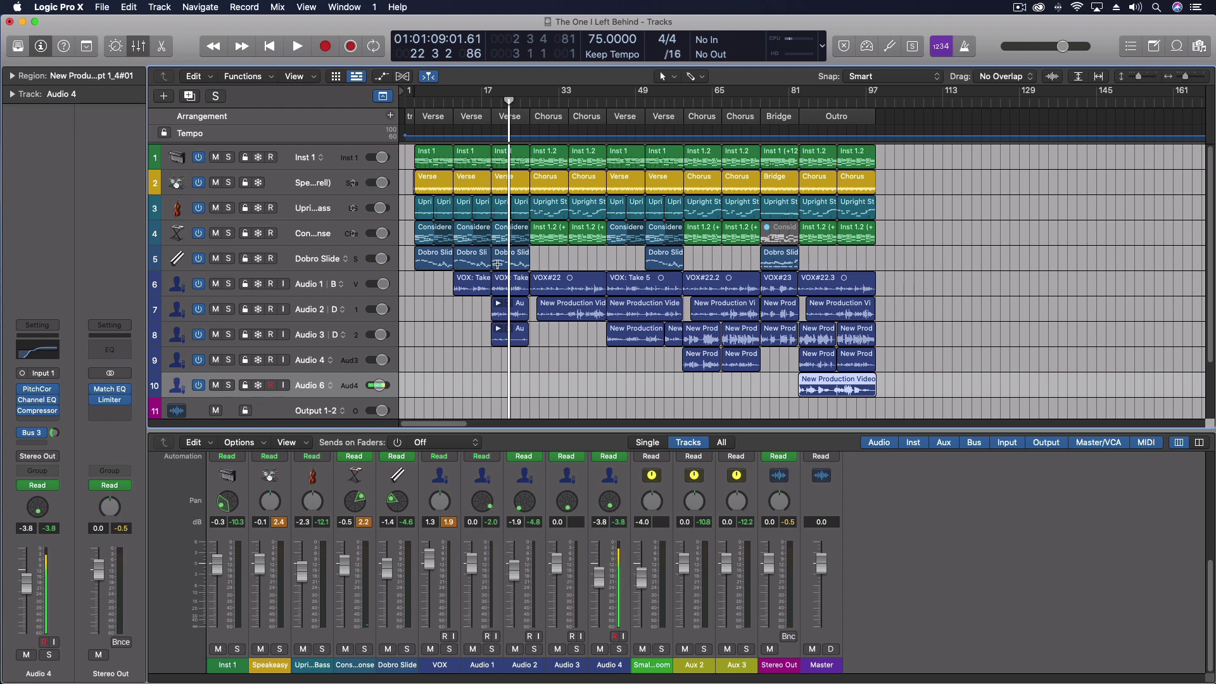
Step: Switch to the Music app to view the artist page with the released single, and return to the Logic project
key(super+Tab)
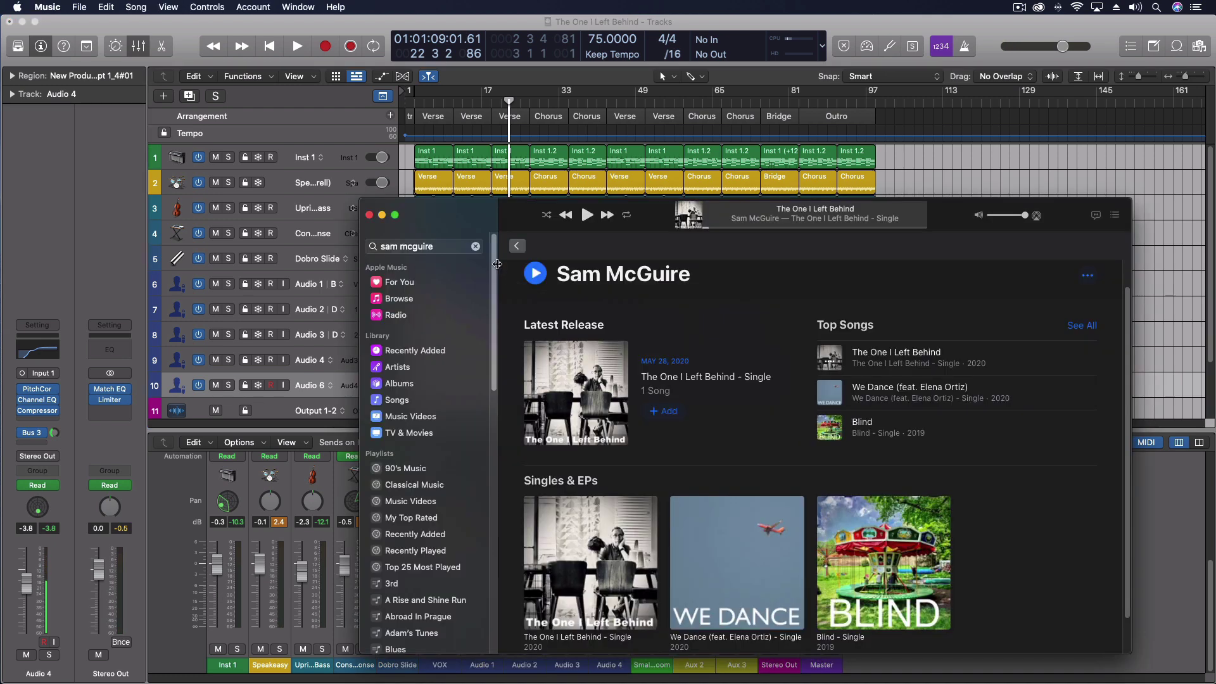
click(467, 245)
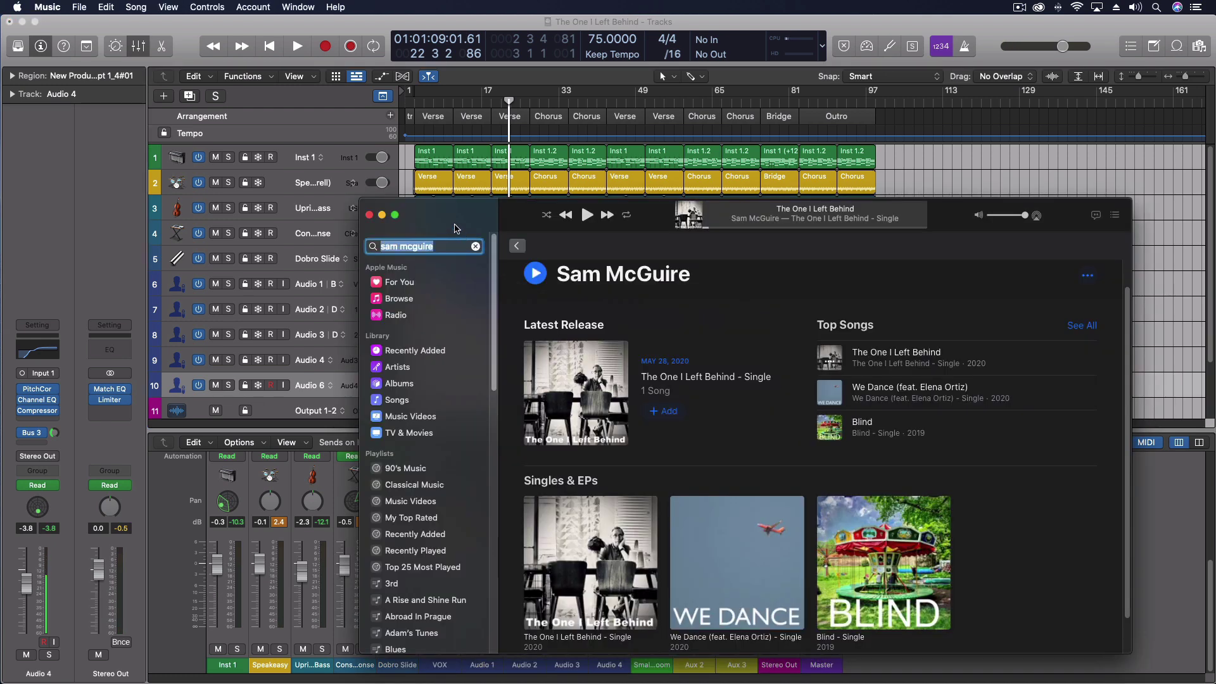
drag(467, 216, 360, 138)
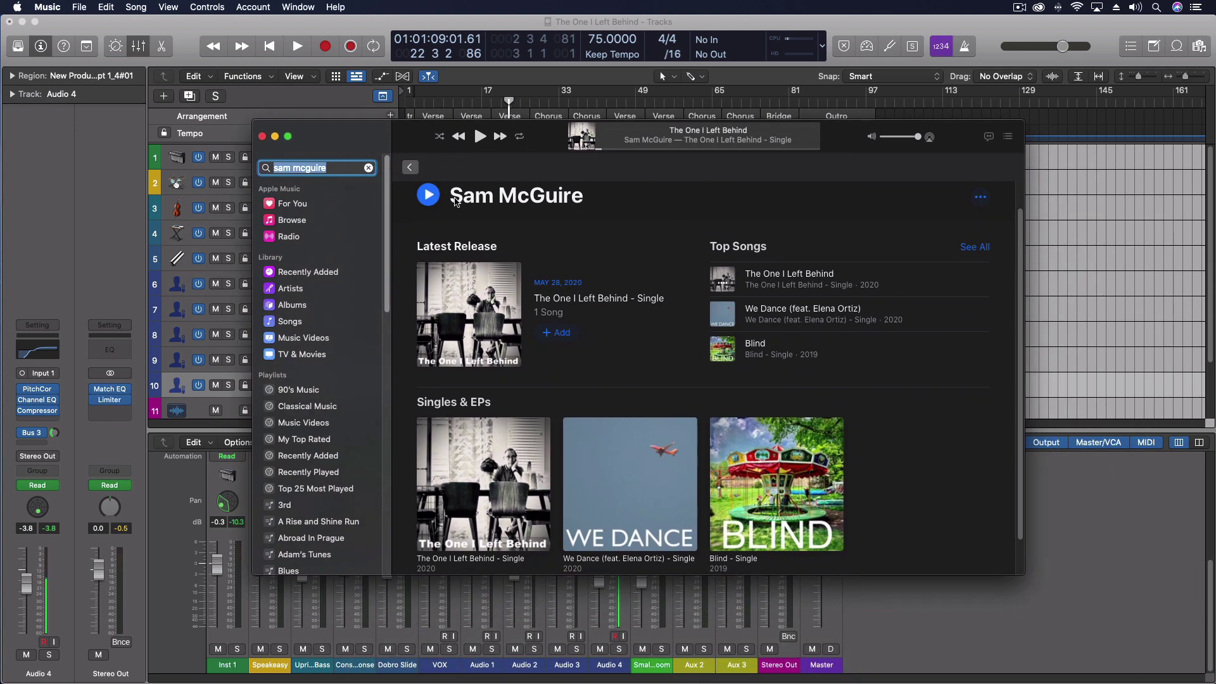
click(314, 24)
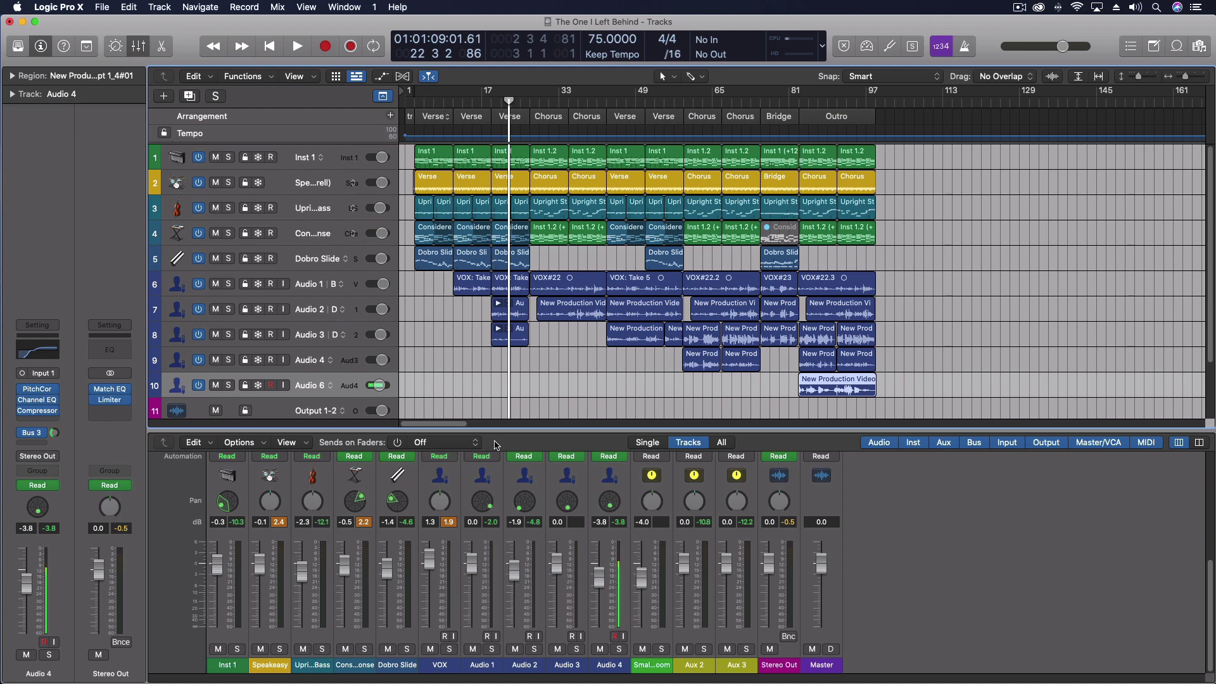
Step: Solo the Inst 1 electric piano track and play it from bar 3
drag(511, 432, 446, 219)
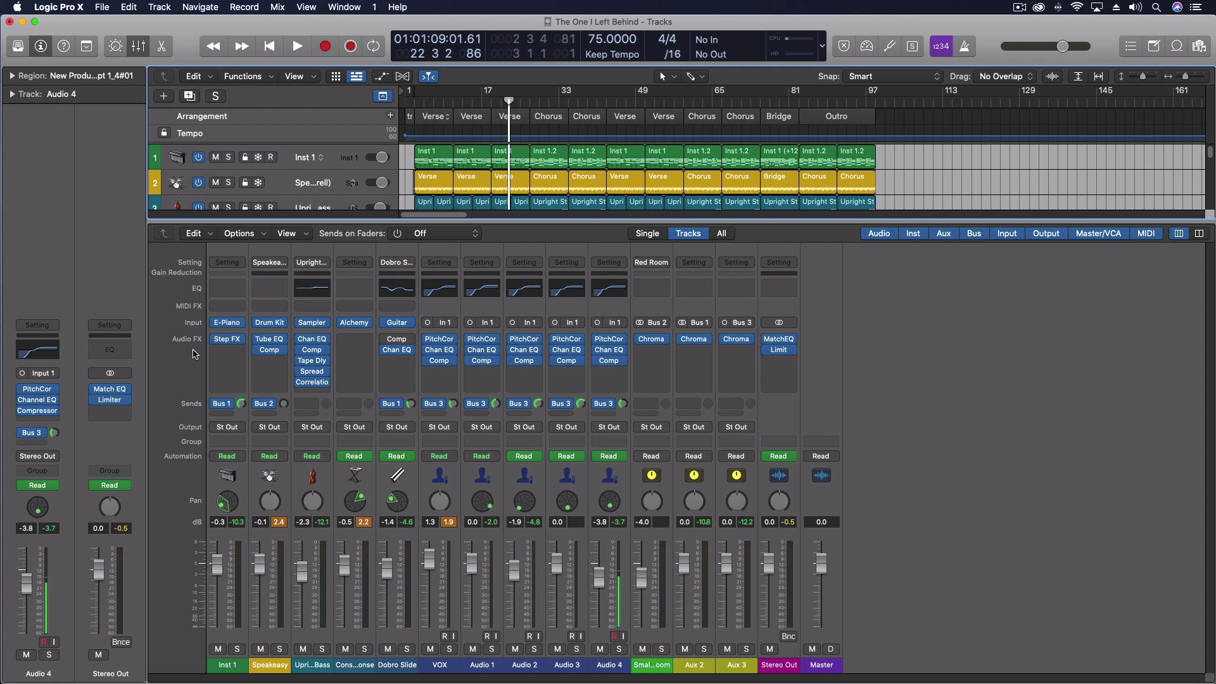
drag(559, 223, 558, 411)
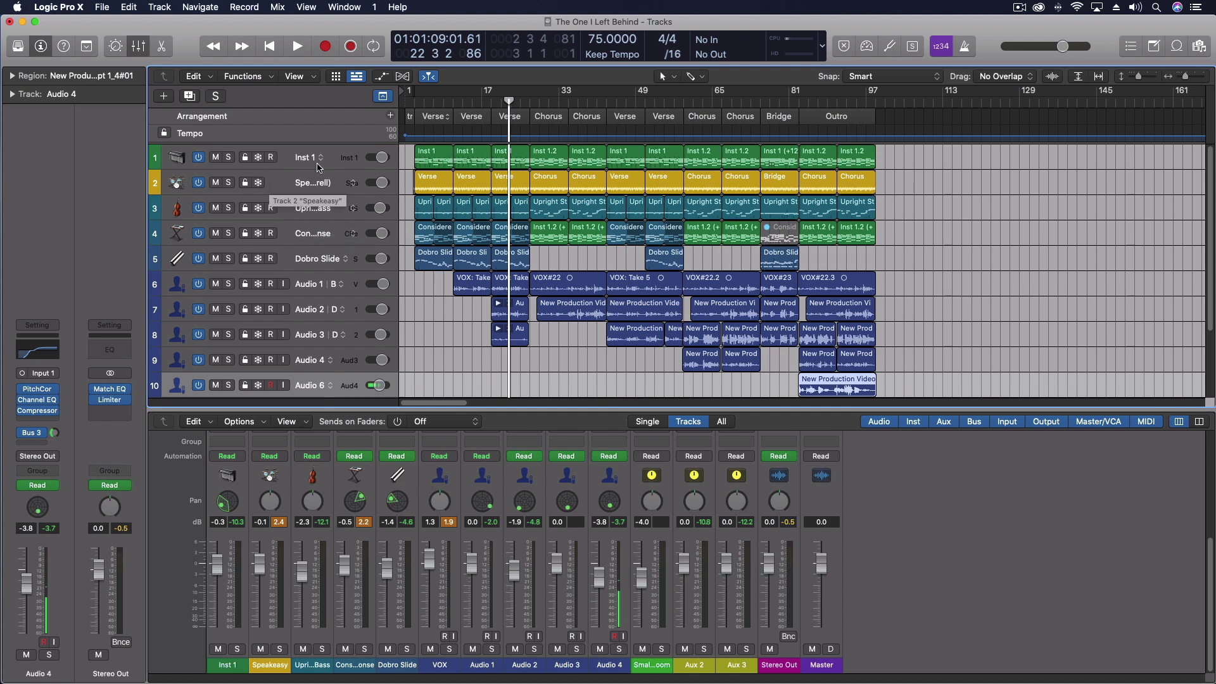
click(342, 166)
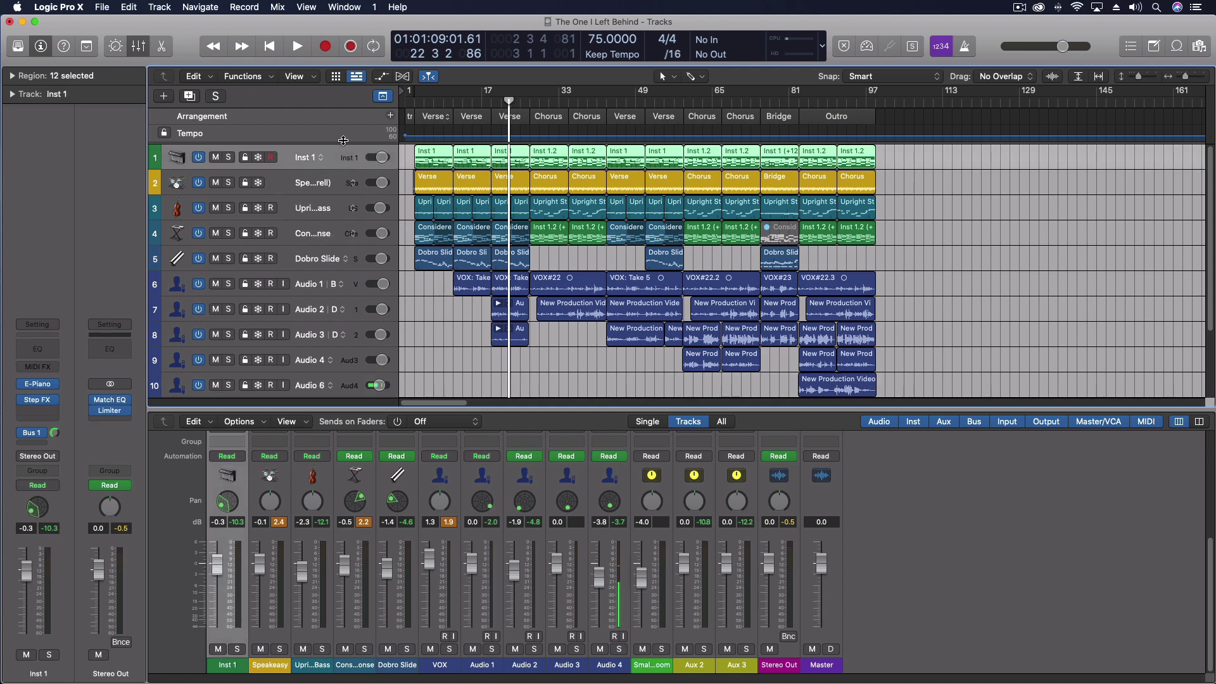
click(228, 158)
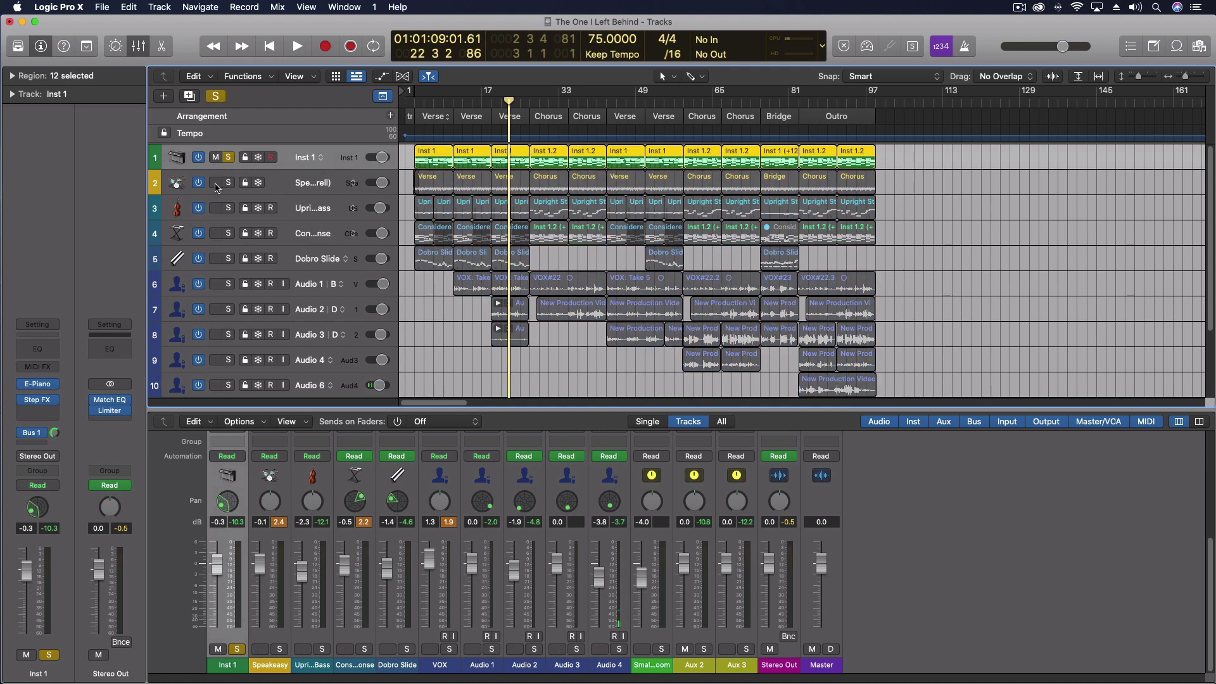
drag(509, 101, 414, 101)
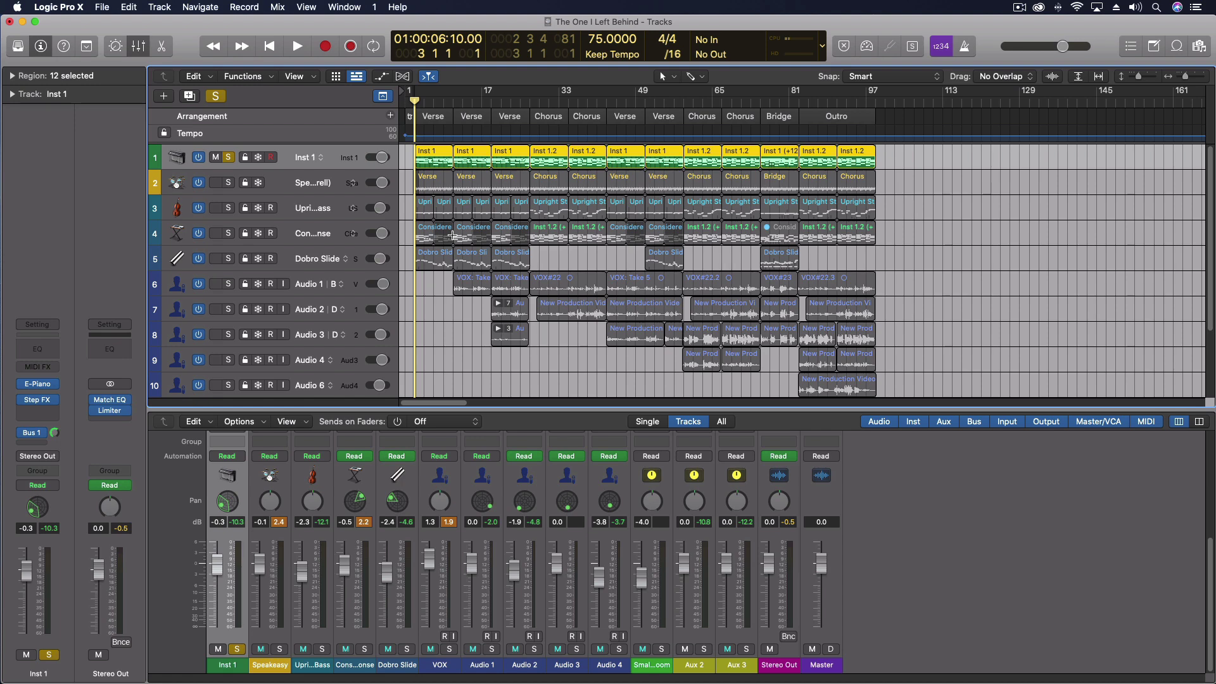
key(space)
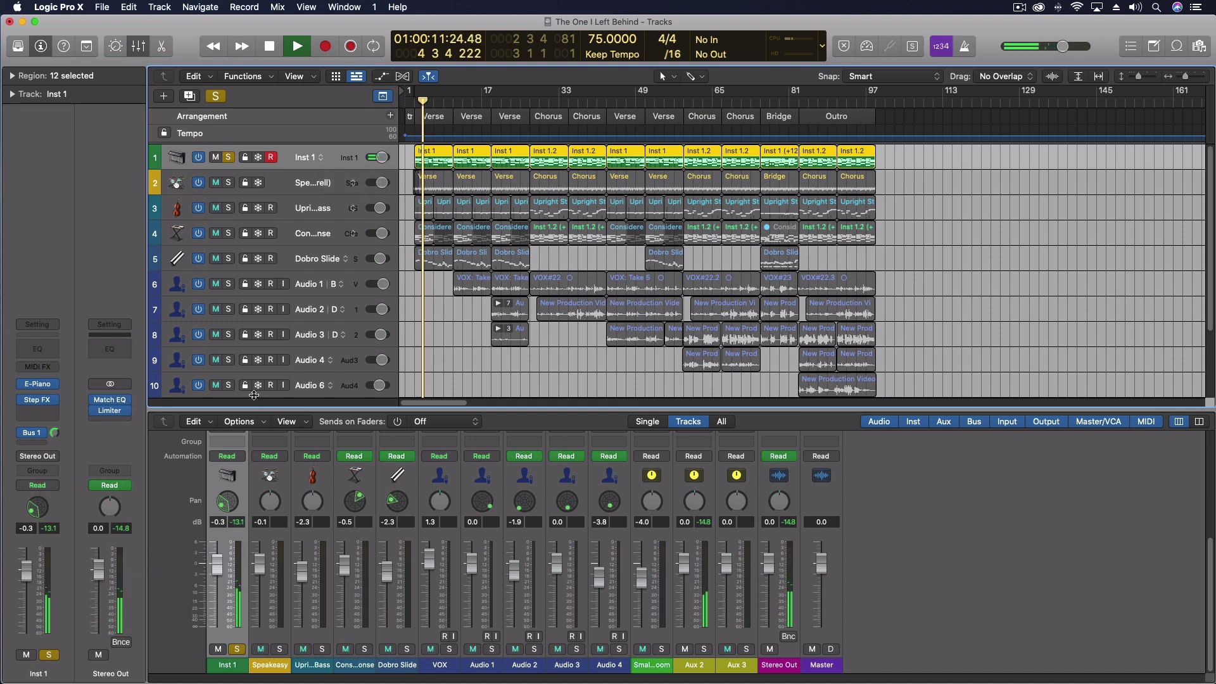
Step: Bypass the Step FX insert on the Inst 1 channel strip and audition the electric piano without it
drag(253, 410, 235, 265)
mouse_move(215, 342)
key(space)
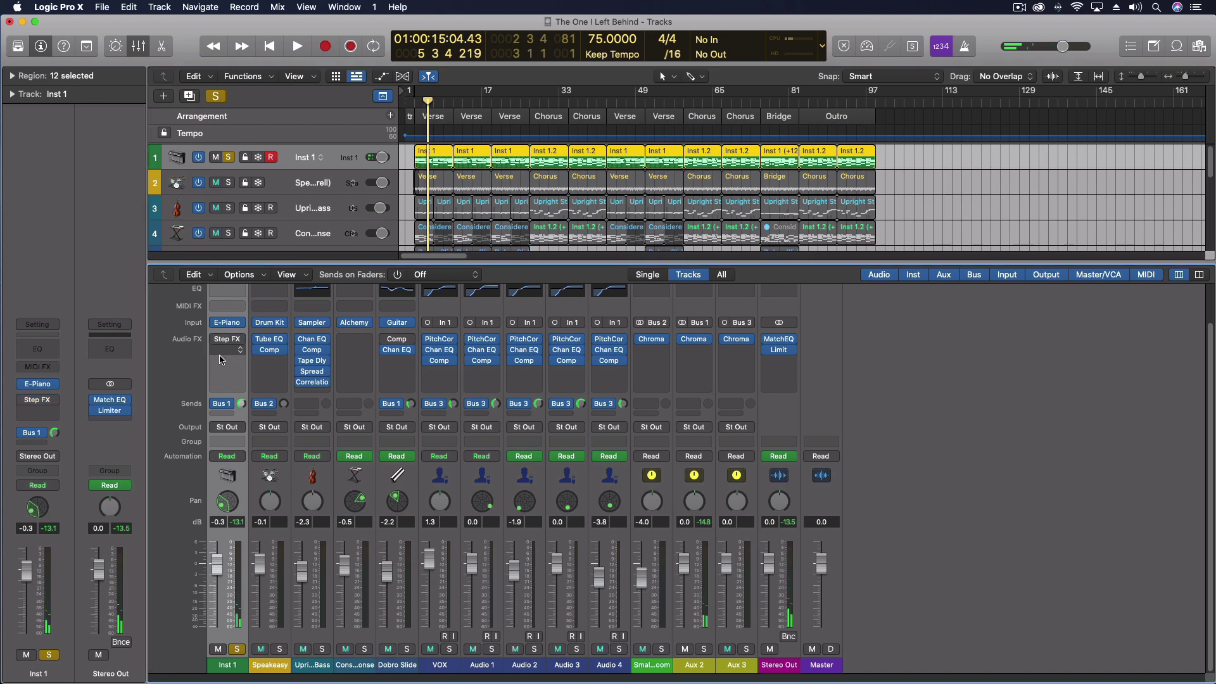
key(space)
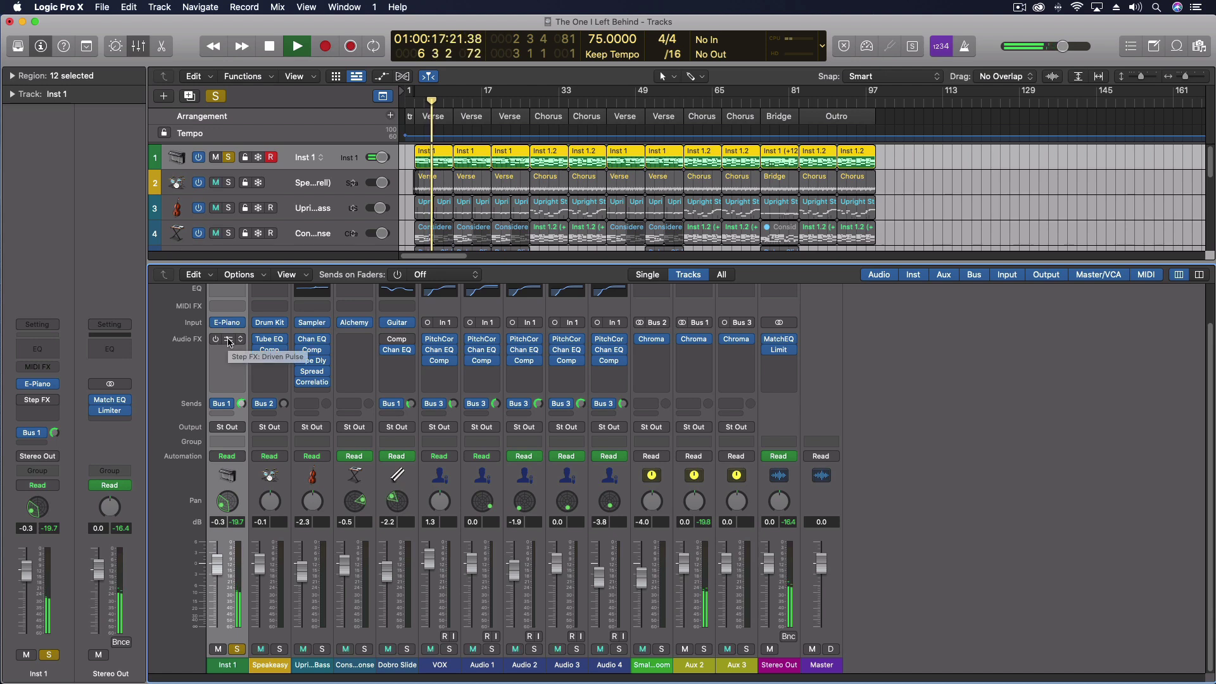
key(space)
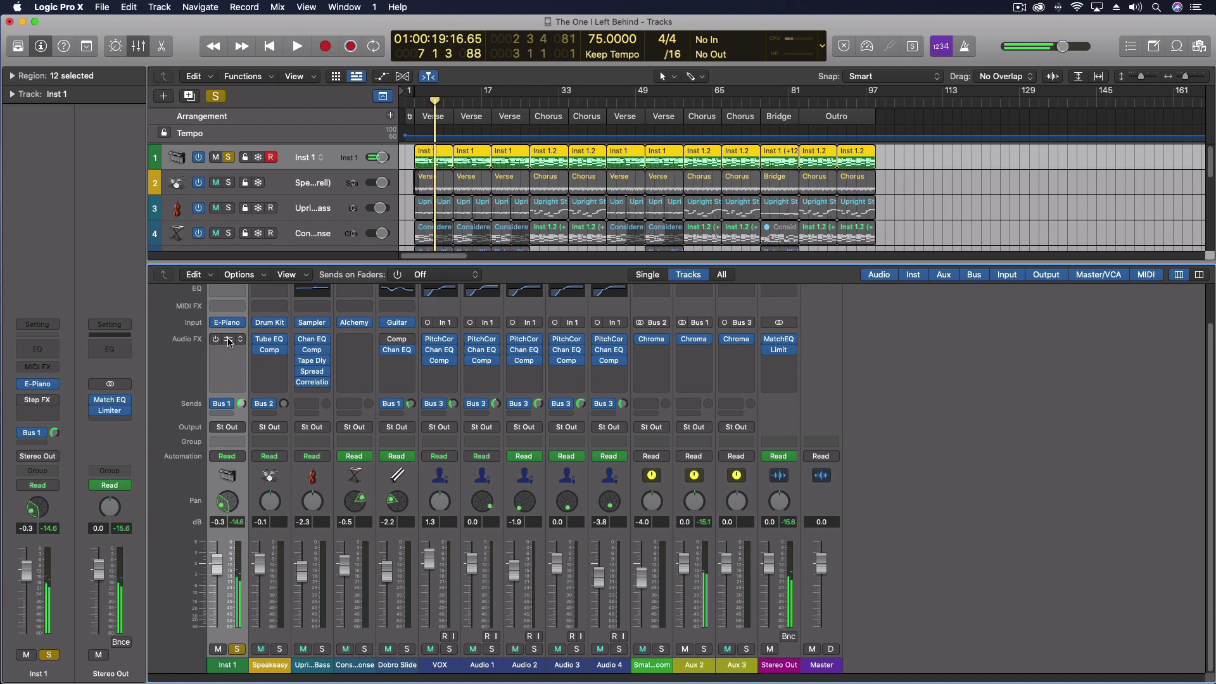
Step: Re-enable Step FX on Inst 1 and audition its Driven Pulse preset with the plug-in window open, closing it when finished
click(218, 342)
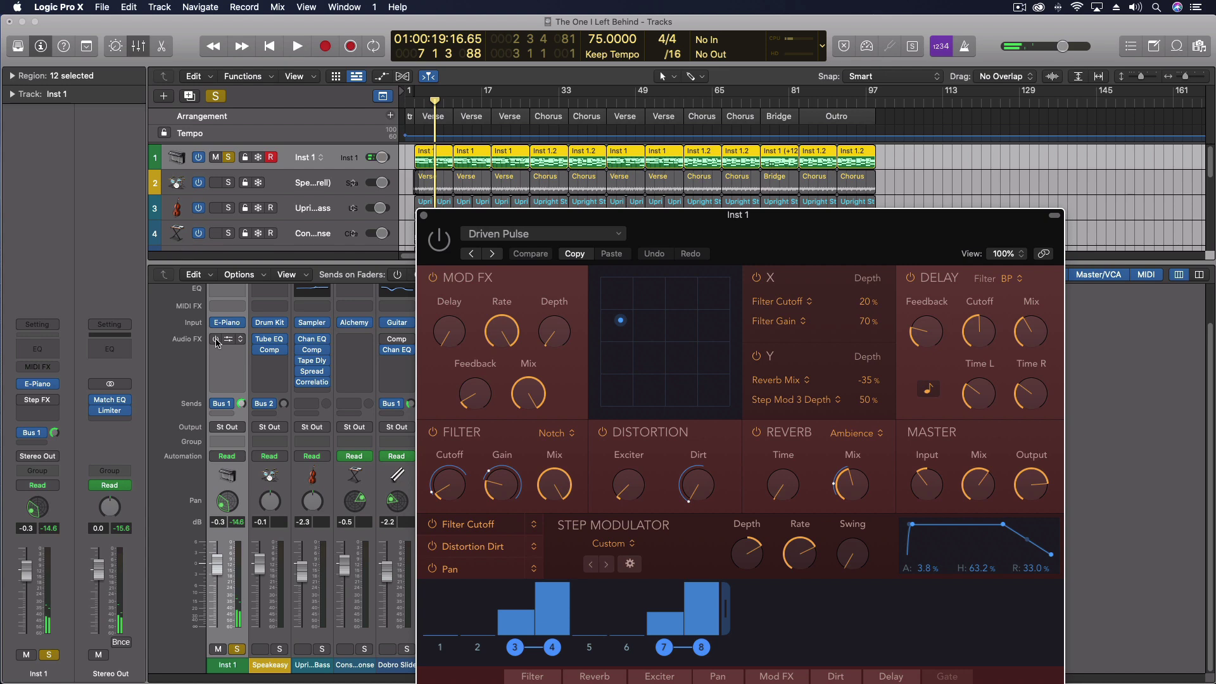
drag(539, 214, 531, 85)
key(space)
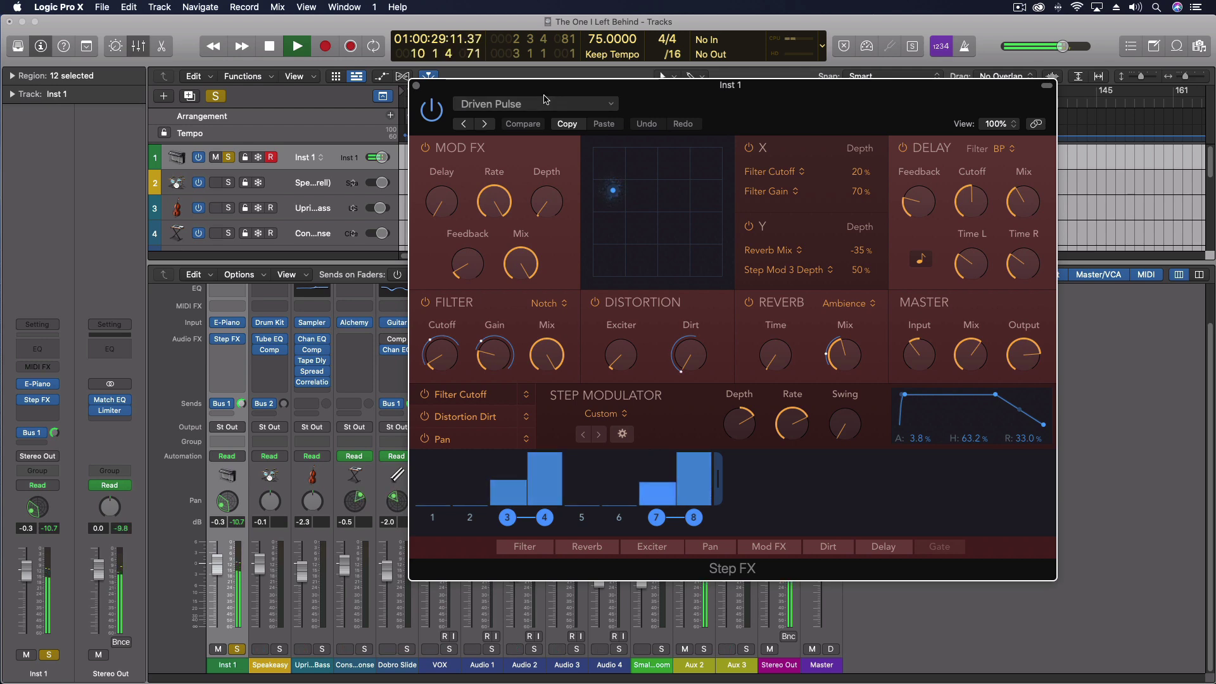
drag(546, 89, 629, 273)
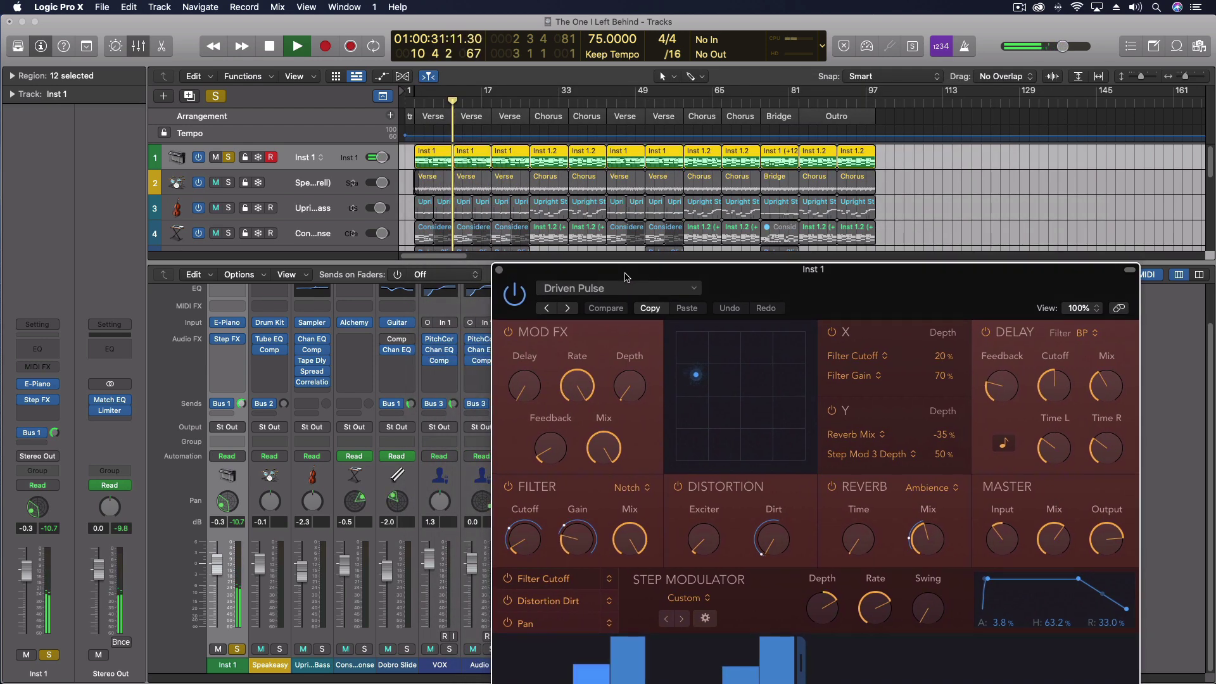
key(space)
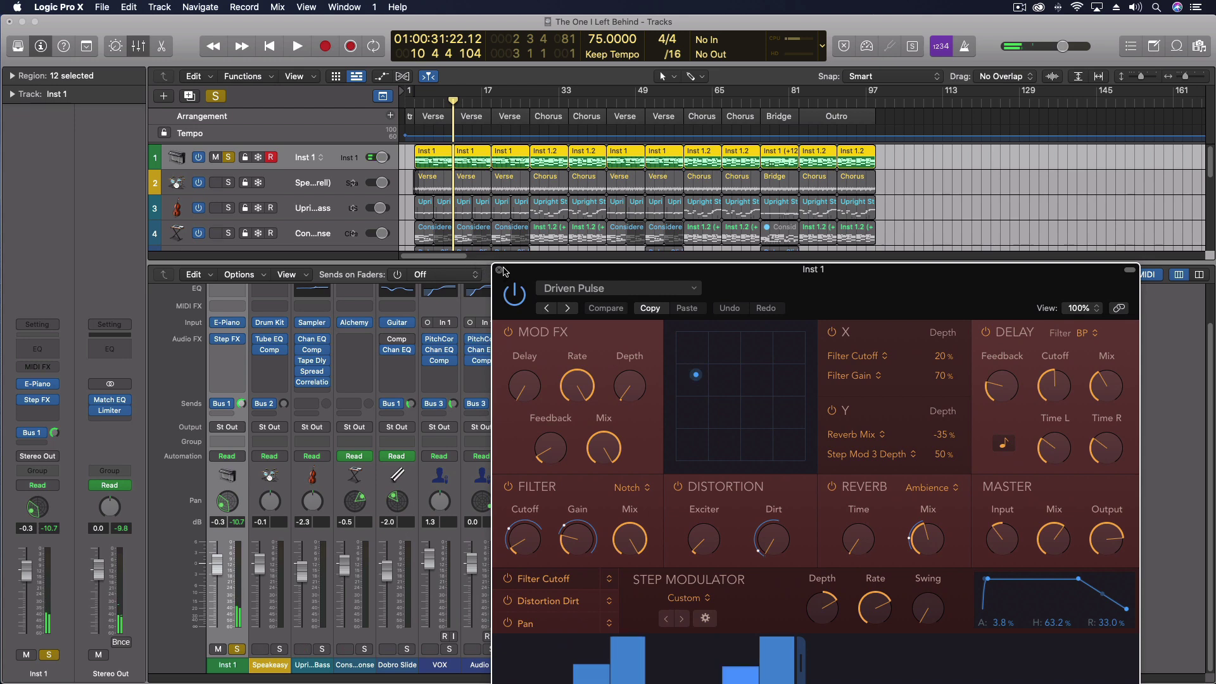
click(500, 271)
Step: Add the Speakeasy drummer track to the solo and play it with Inst 1 from bar 2
drag(497, 262, 520, 470)
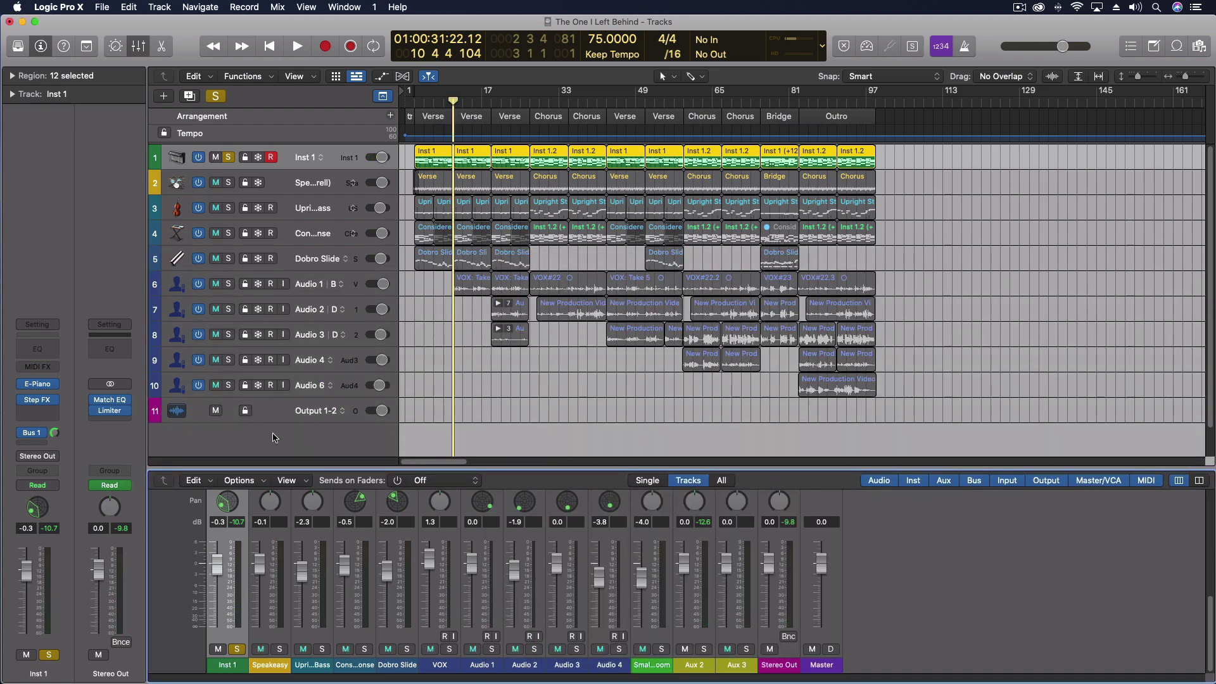
click(438, 100)
drag(438, 101, 409, 109)
click(229, 183)
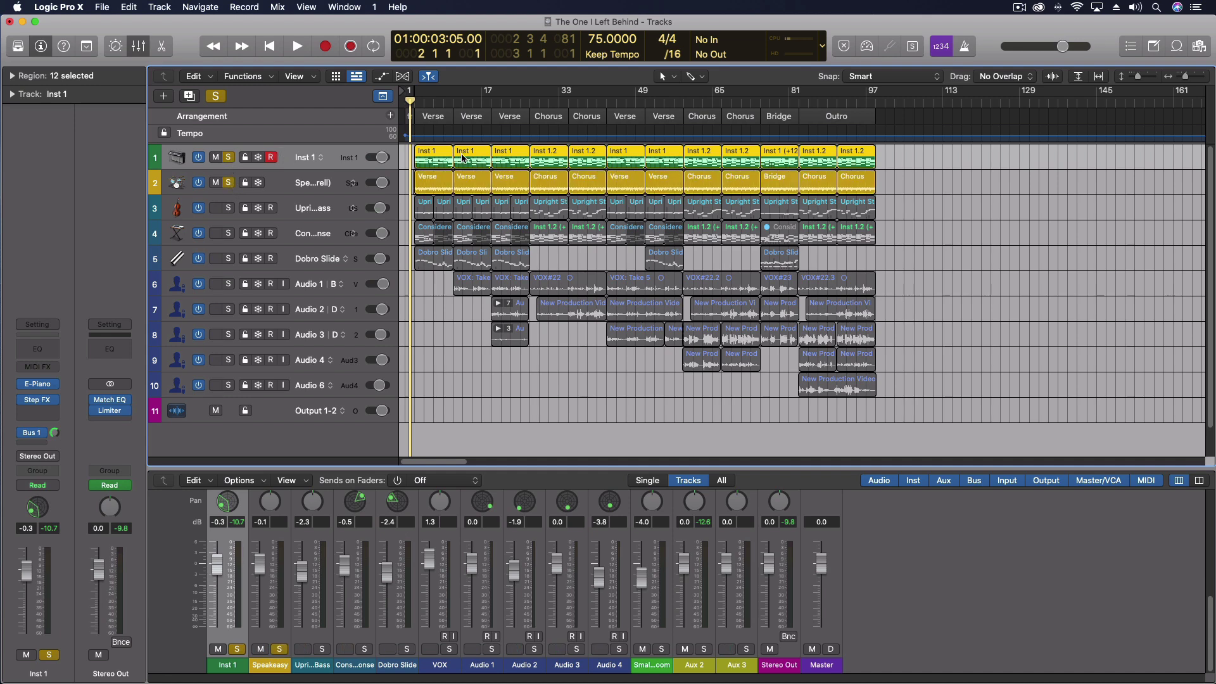
key(space)
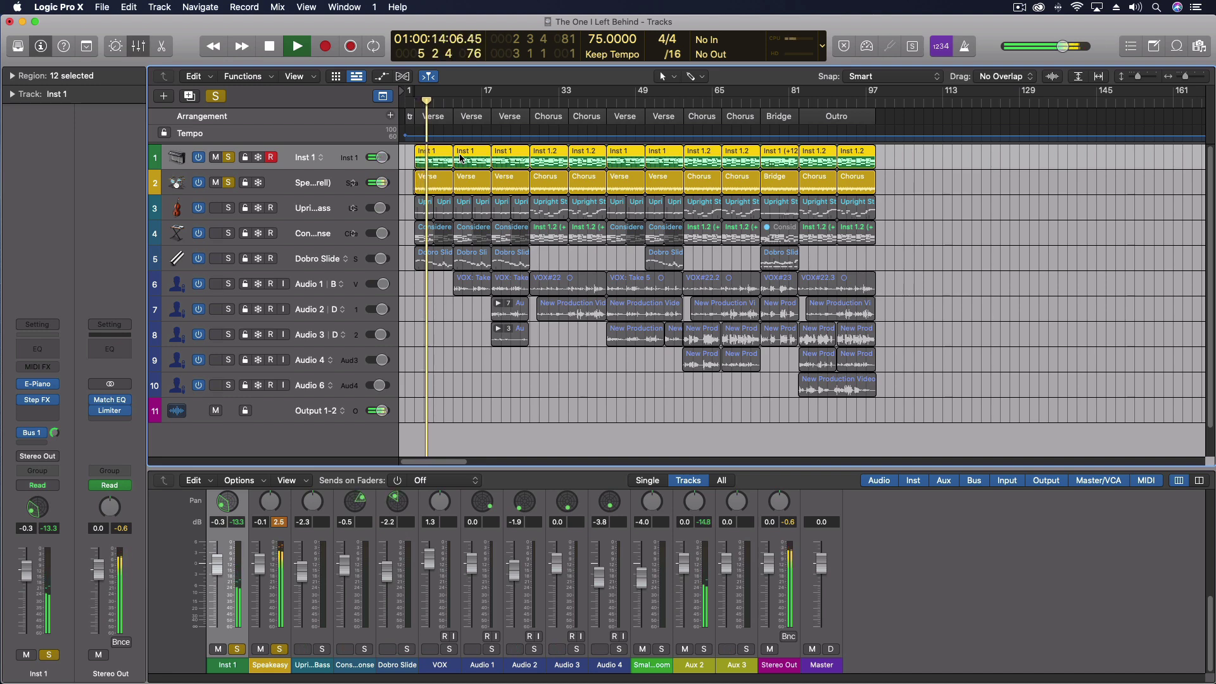
Step: Audition the soloed electric piano and drums from bar 14 in the second Verse
click(469, 114)
key(space)
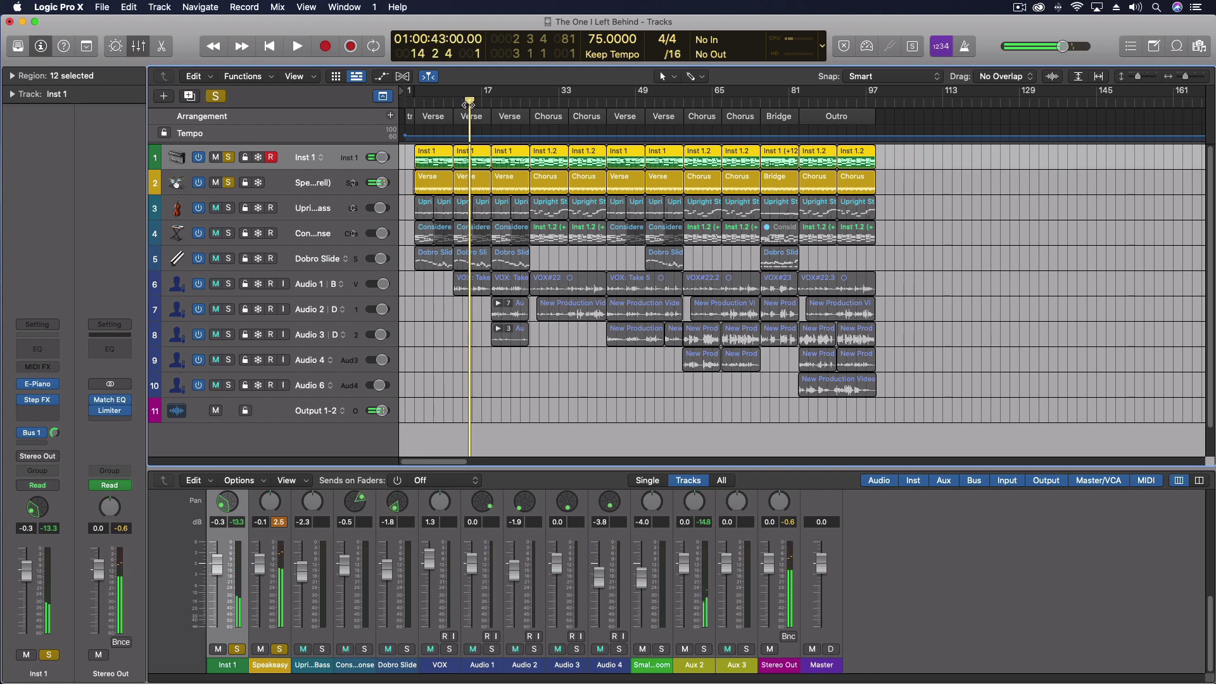
key(space)
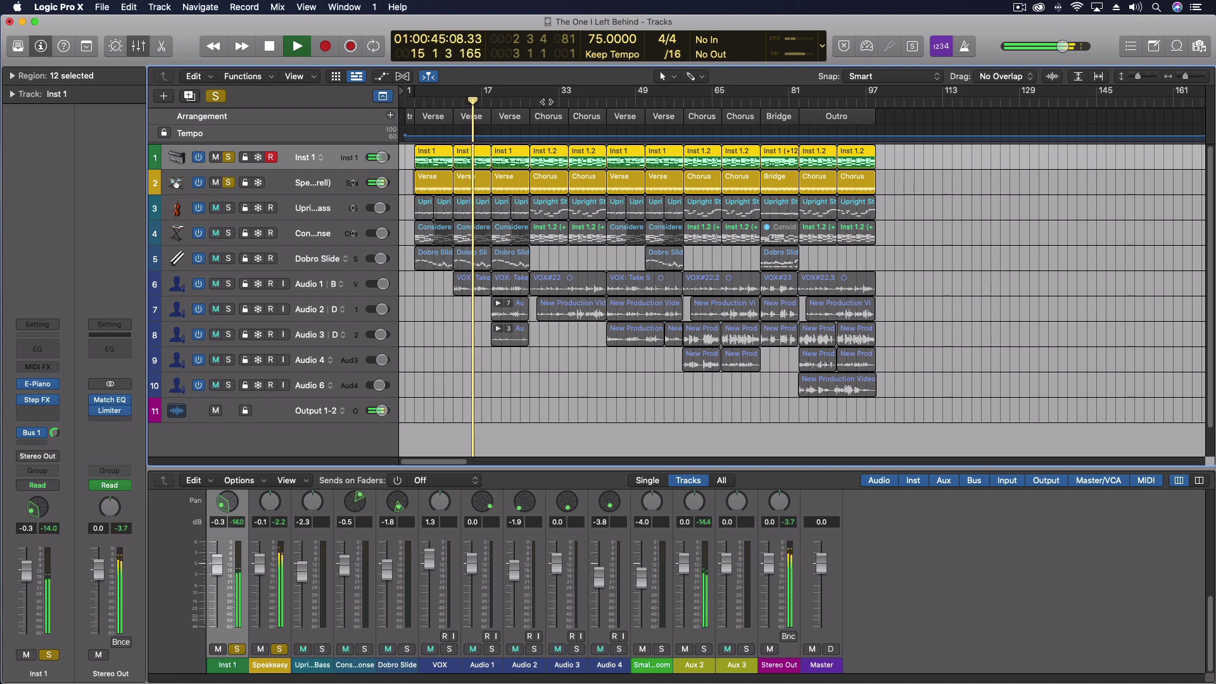
key(space)
Step: Select the Speakeasy track and open the Library to examine its drummer and drum kit choices
key(Down)
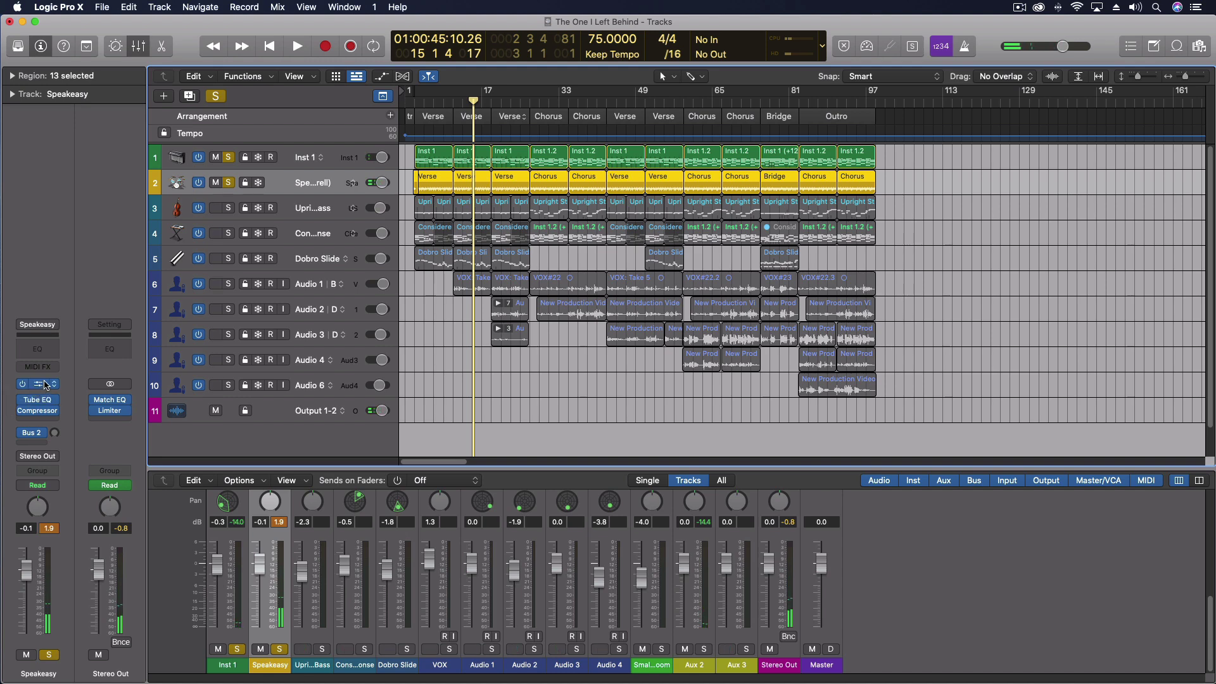
click(18, 45)
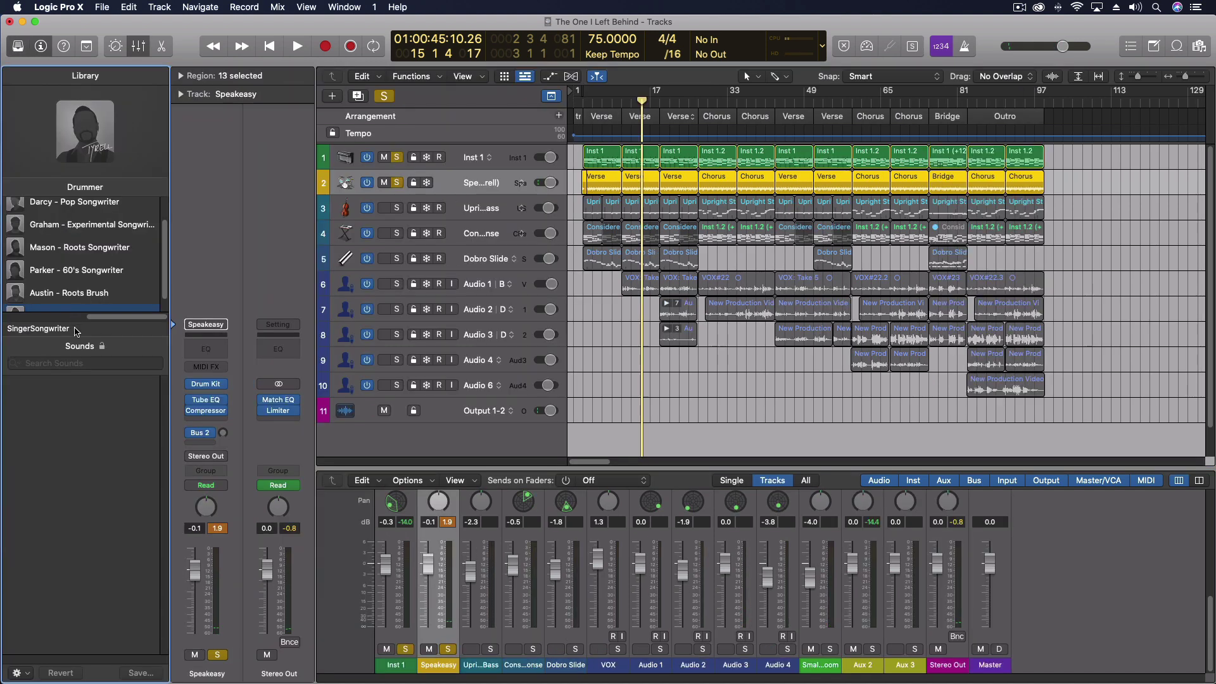
scroll(97, 234, down, 1)
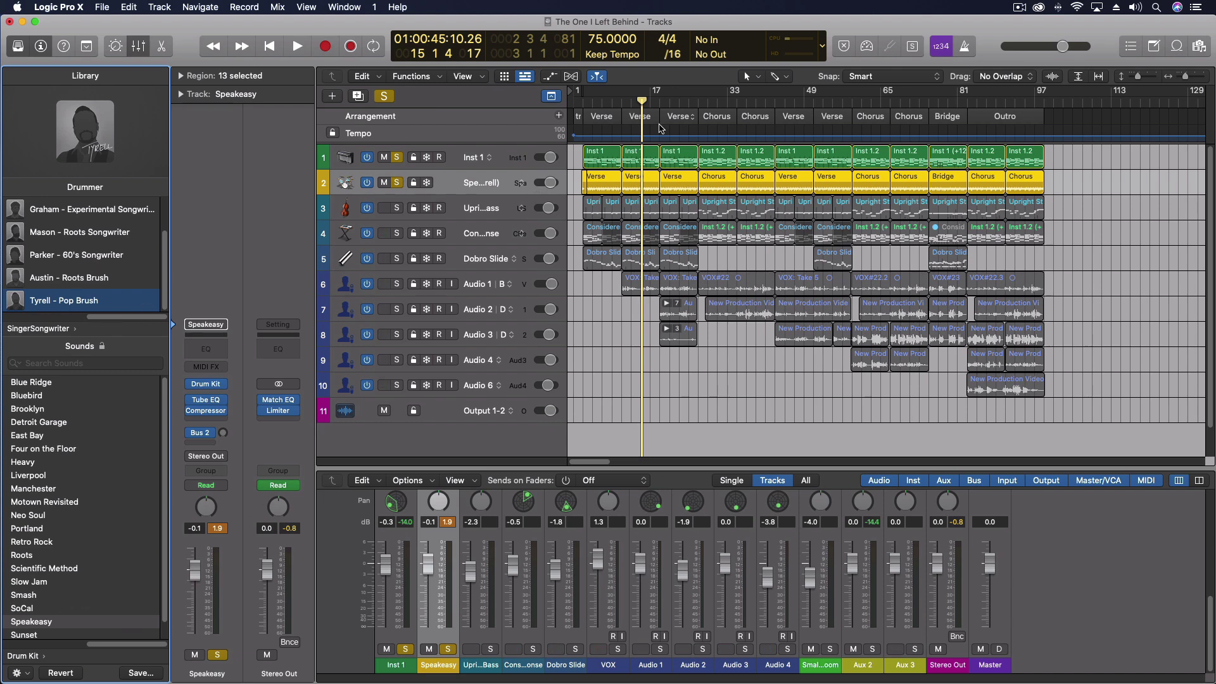
Step: Play from bar 29 and examine the first Chorus drum region's settings in the Drummer editor
click(711, 101)
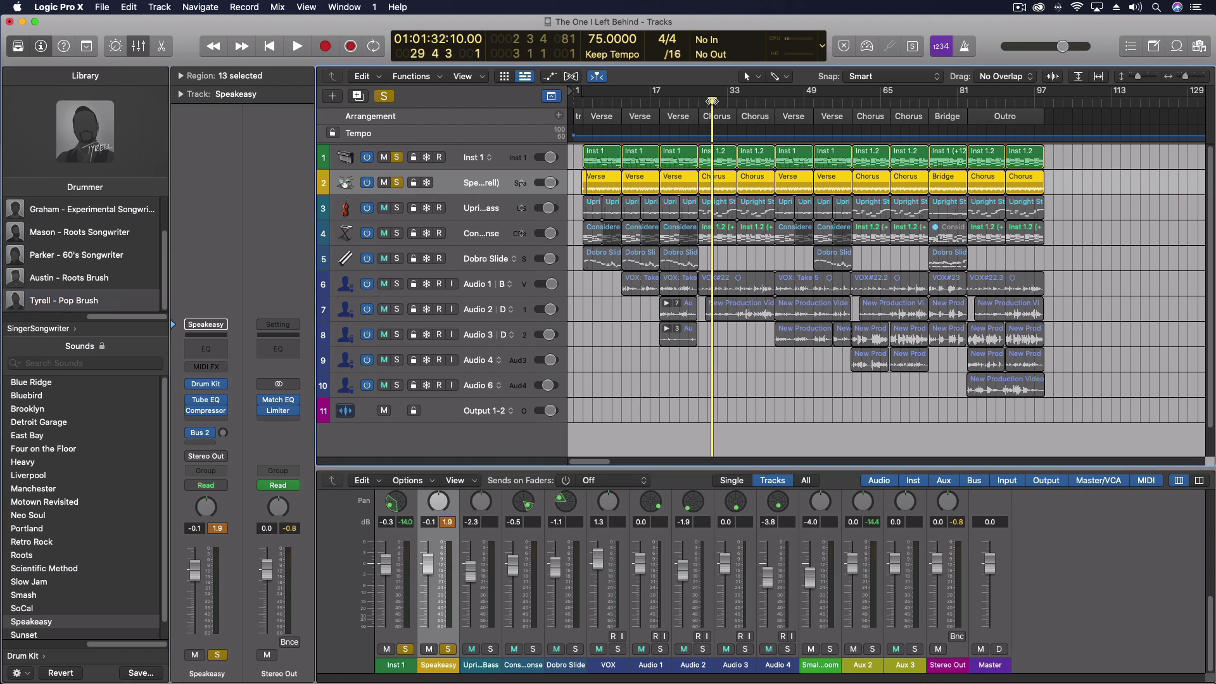
key(space)
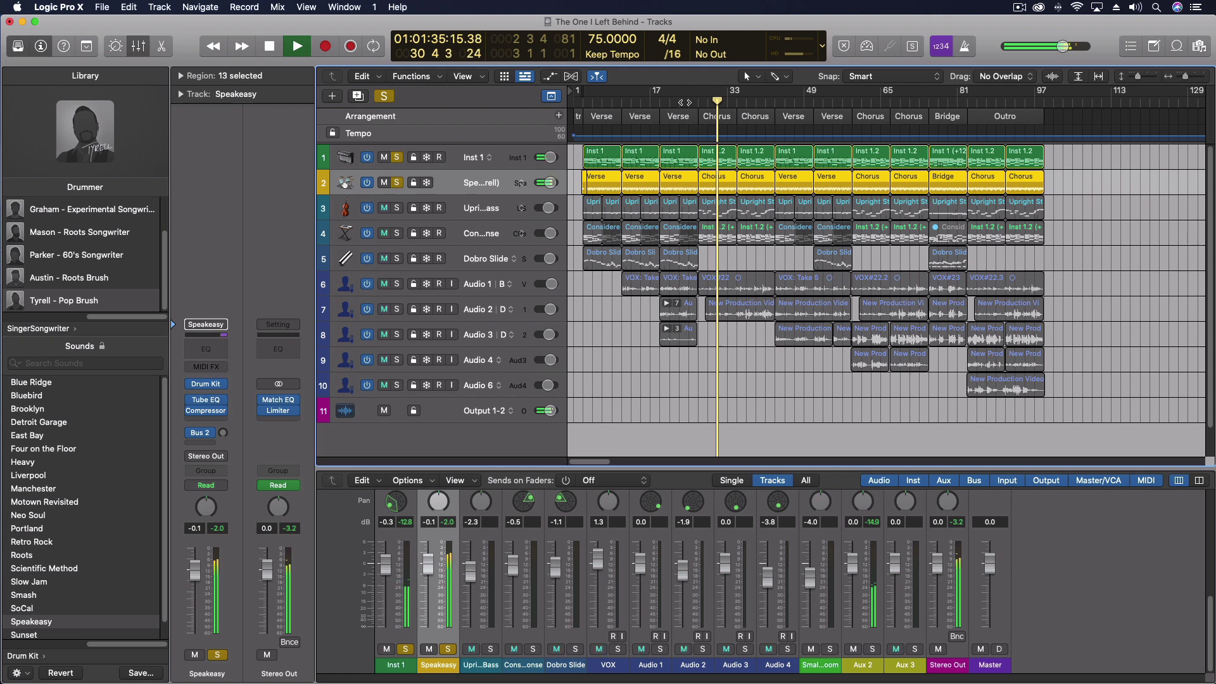
double_click(720, 180)
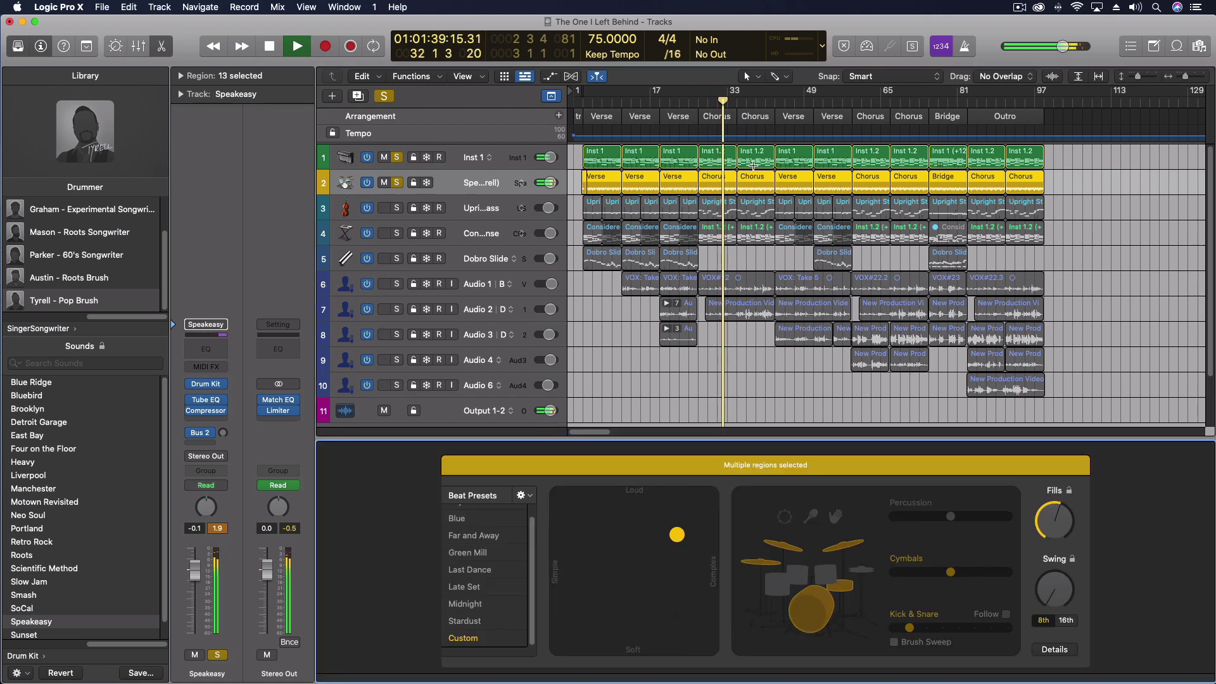
click(1068, 181)
click(731, 179)
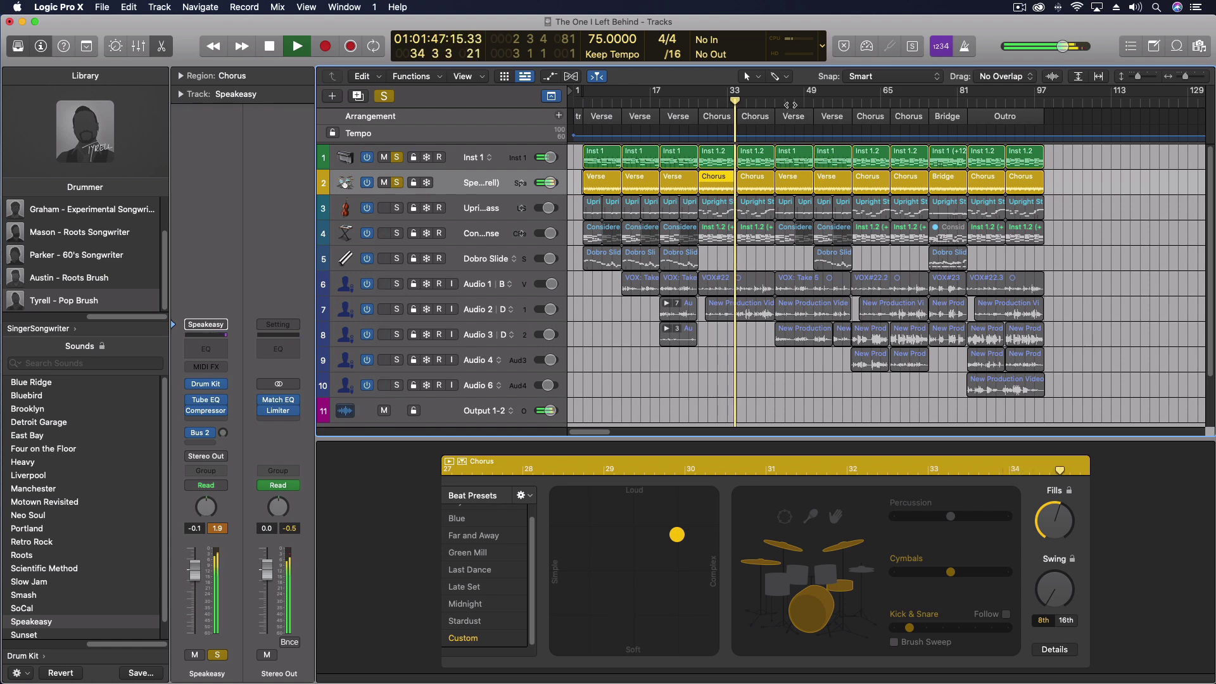
Step: Select the Bridge drum region and audition it from the Bridge section with its Drummer settings shown
key(space)
click(942, 109)
click(950, 177)
key(space)
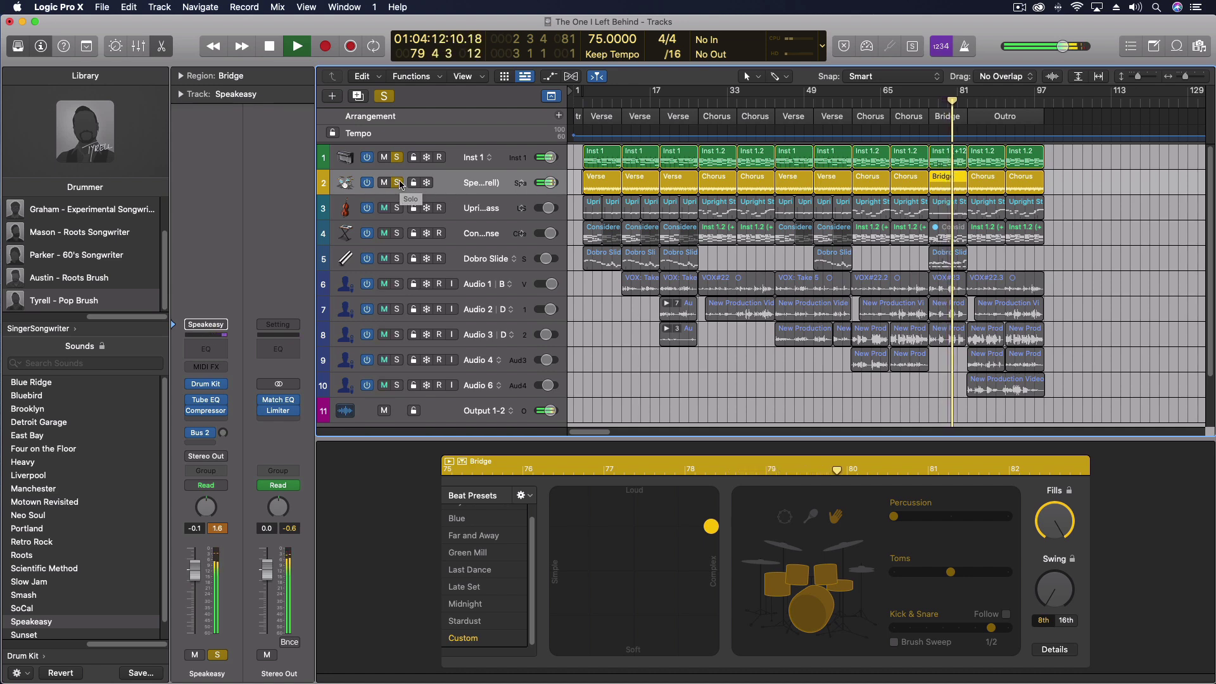
key(space)
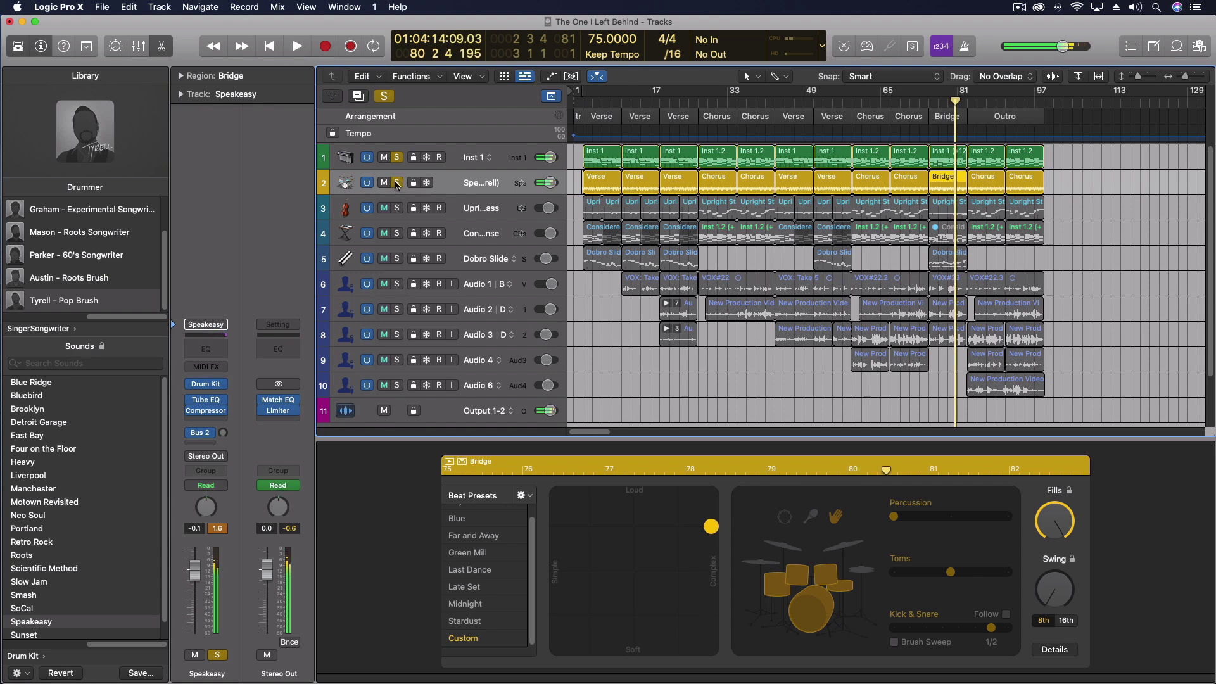
Step: Add the upright bass to the soloed piano and drums and audition them from the start of the song
click(397, 208)
key(Return)
key(space)
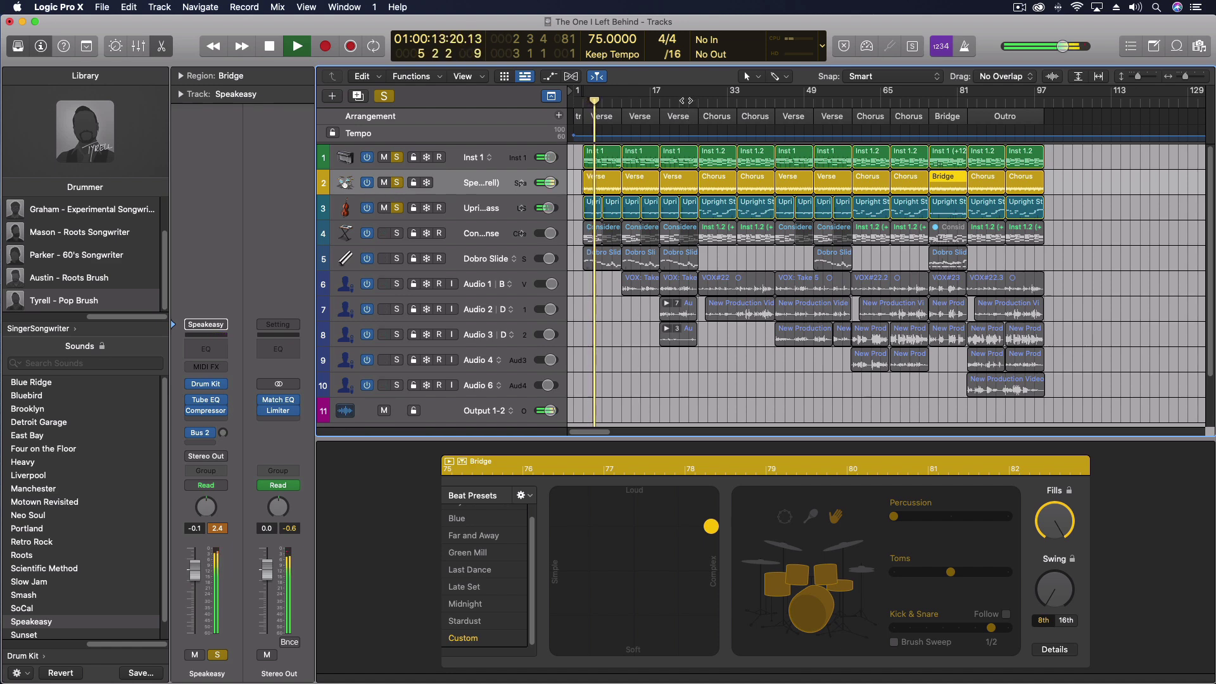
key(space)
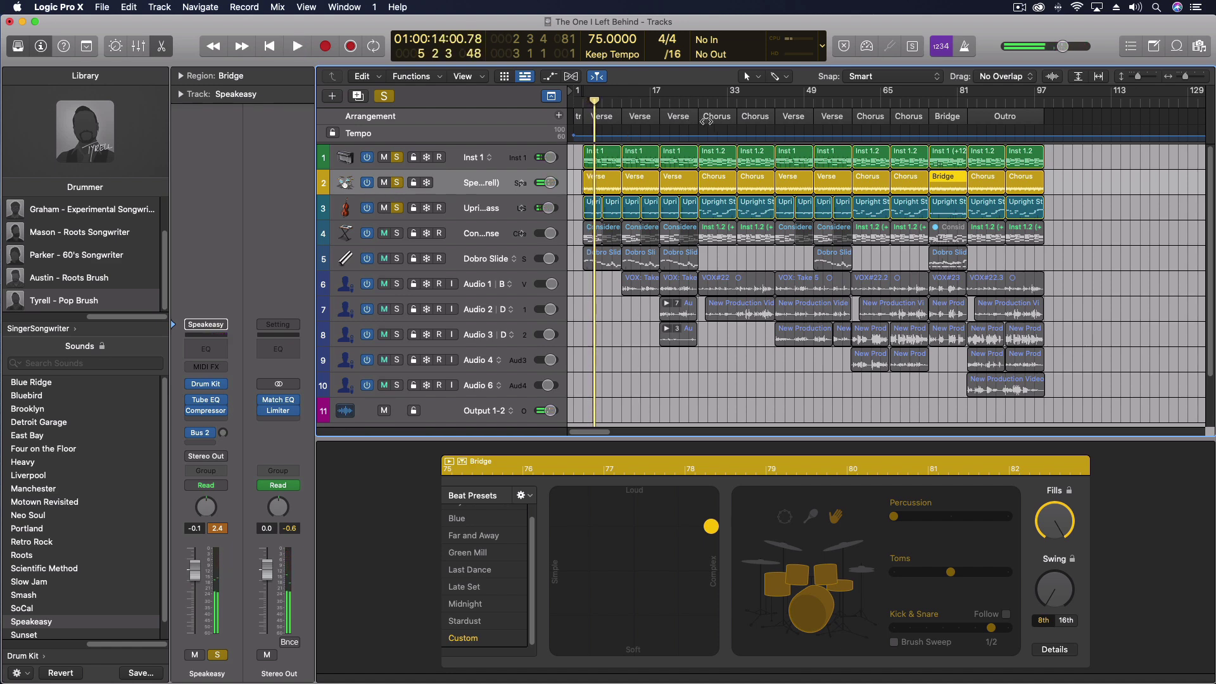
Step: Play the soloed piano, drums and upright bass from bar 27 to hear the first Chorus
click(691, 100)
click(697, 100)
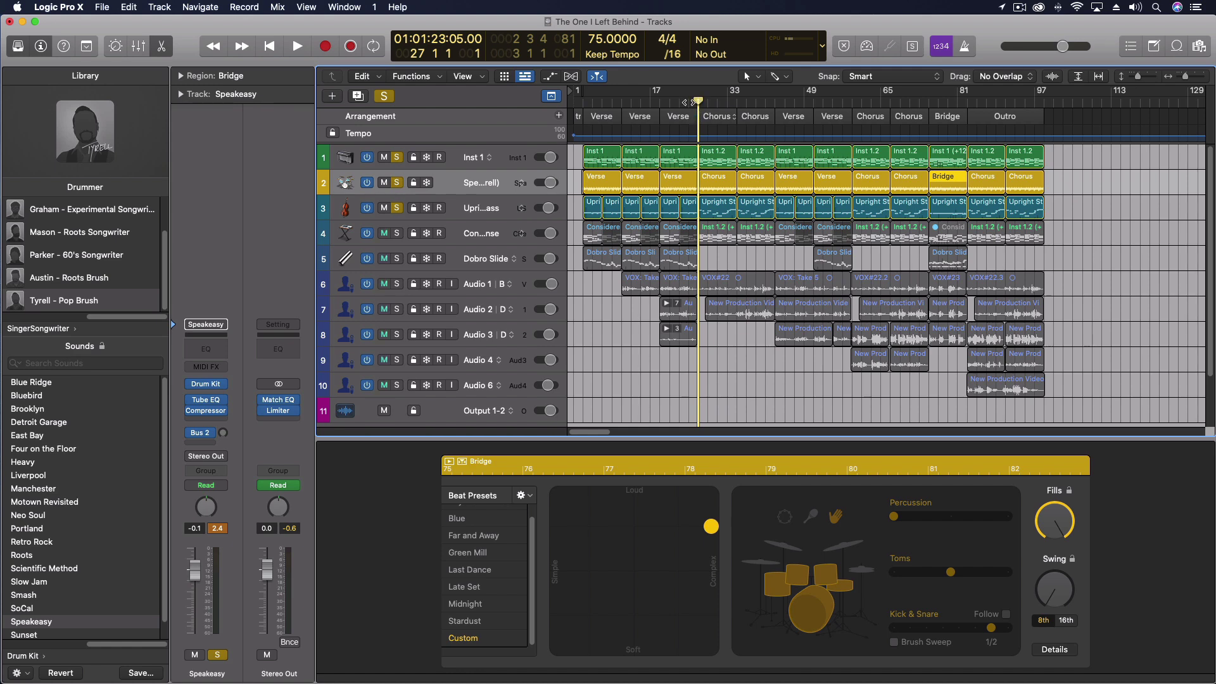
key(space)
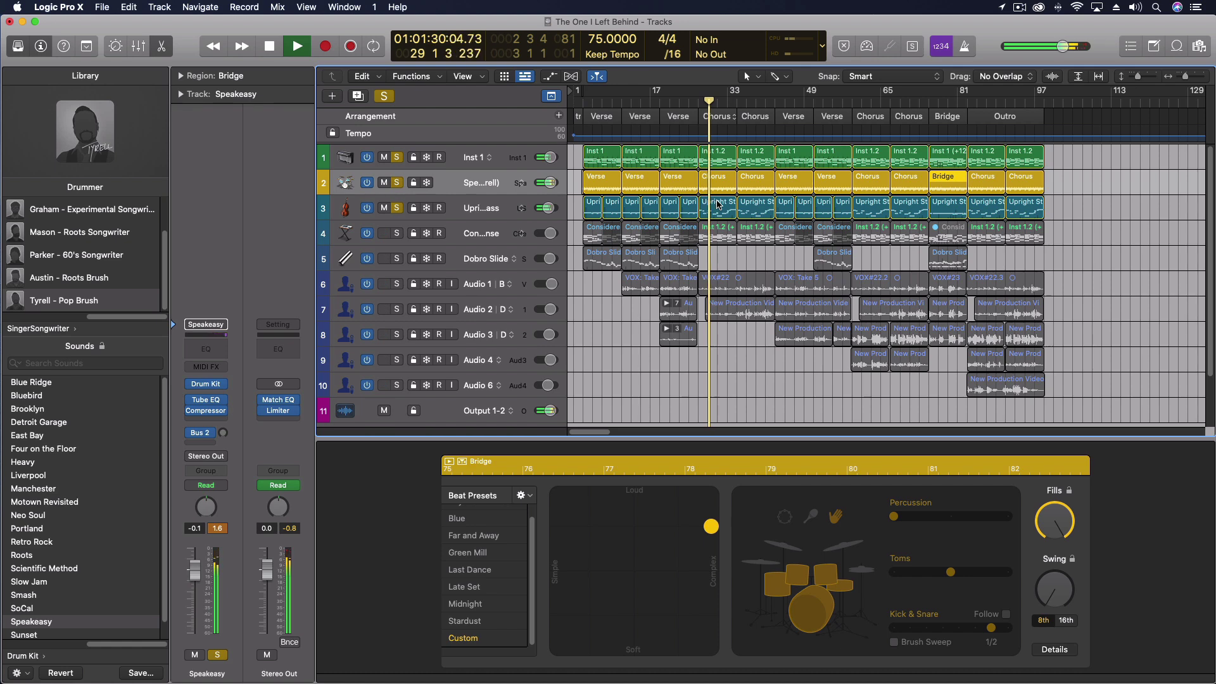
Step: Solo the Considered Response track as well, select it and show its regions in the Piano Roll
click(397, 234)
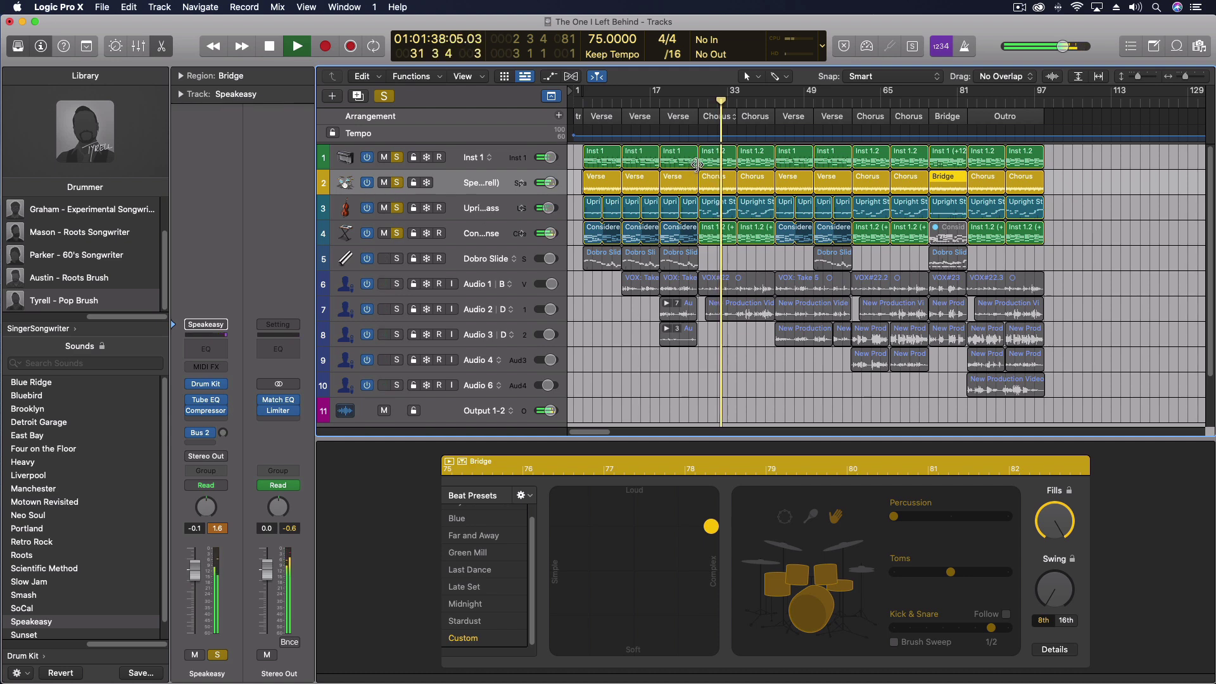
click(577, 235)
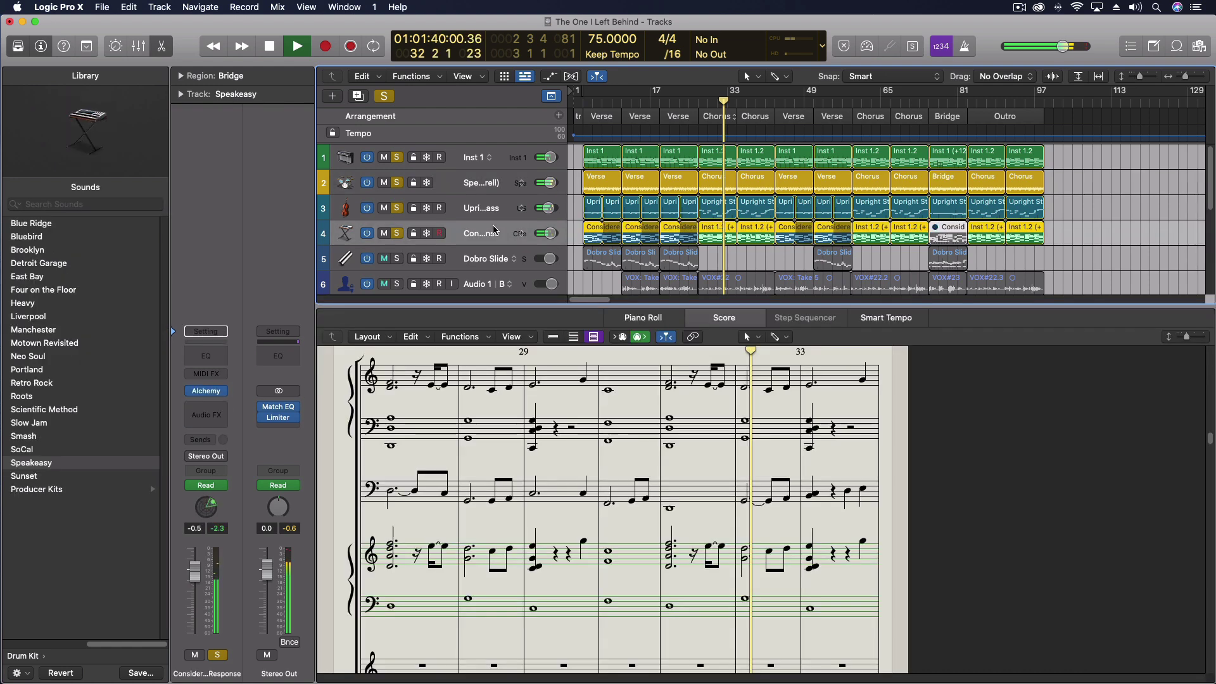
click(649, 318)
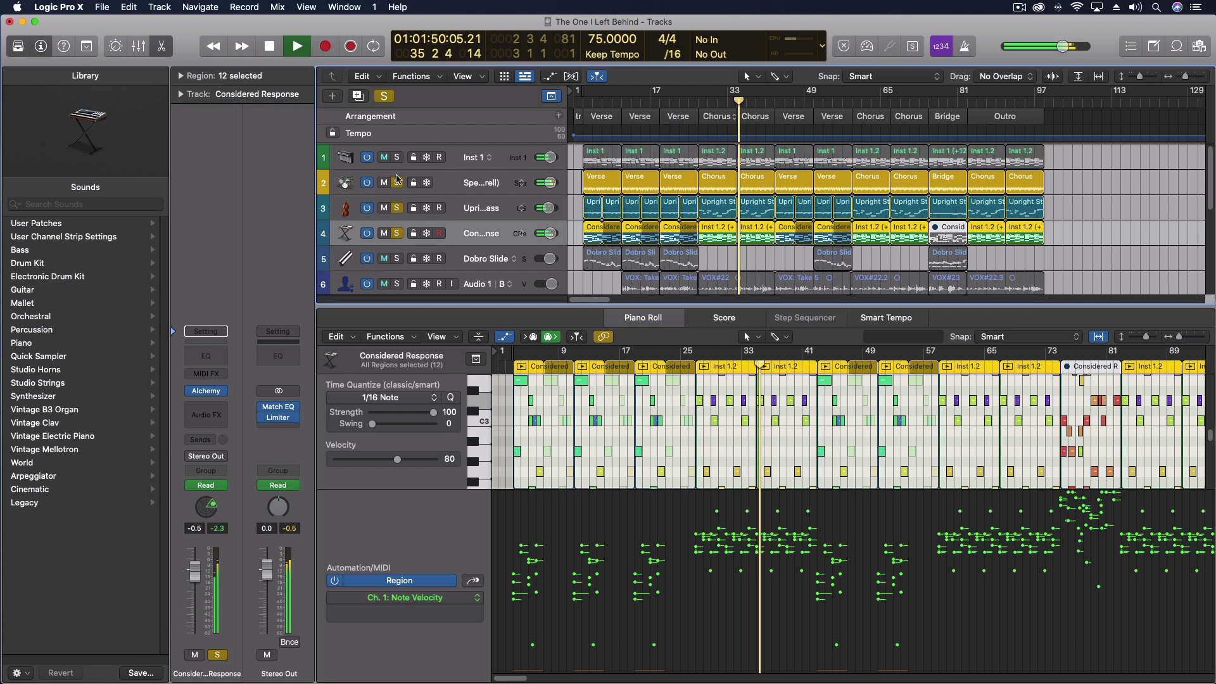
Step: Unsolo the first three tracks to isolate Considered Response and inspect its Alchemy synth in the Simple and Advanced views
drag(396, 157, 398, 207)
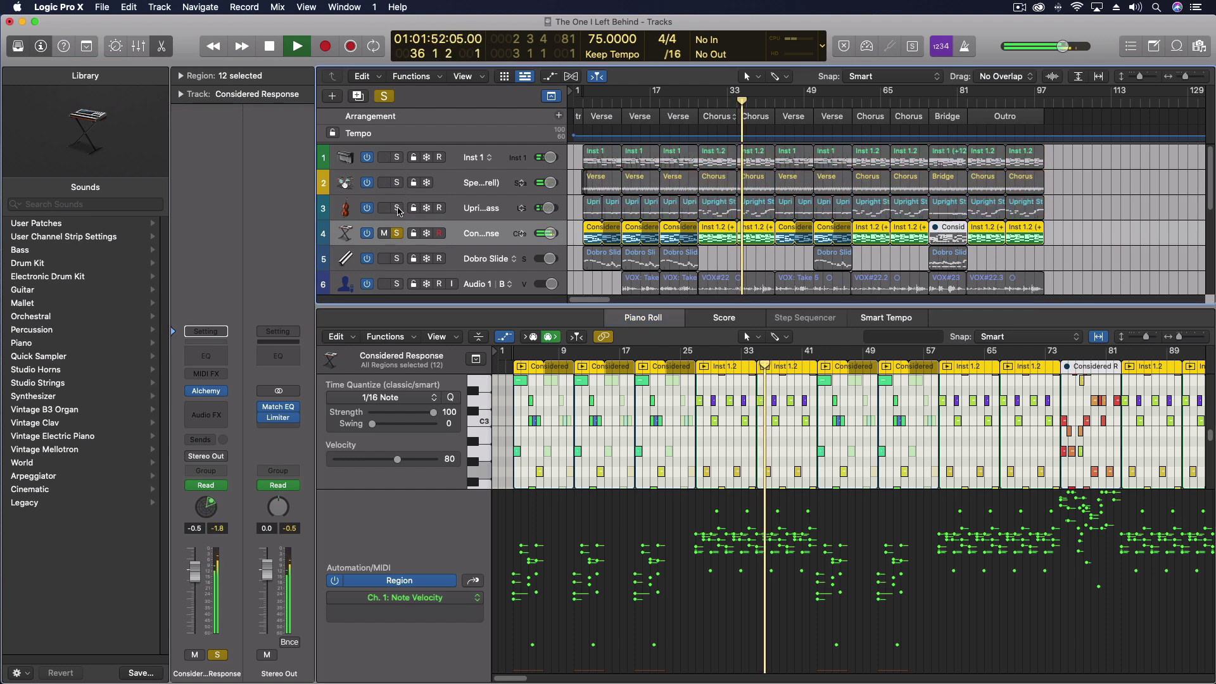
key(space)
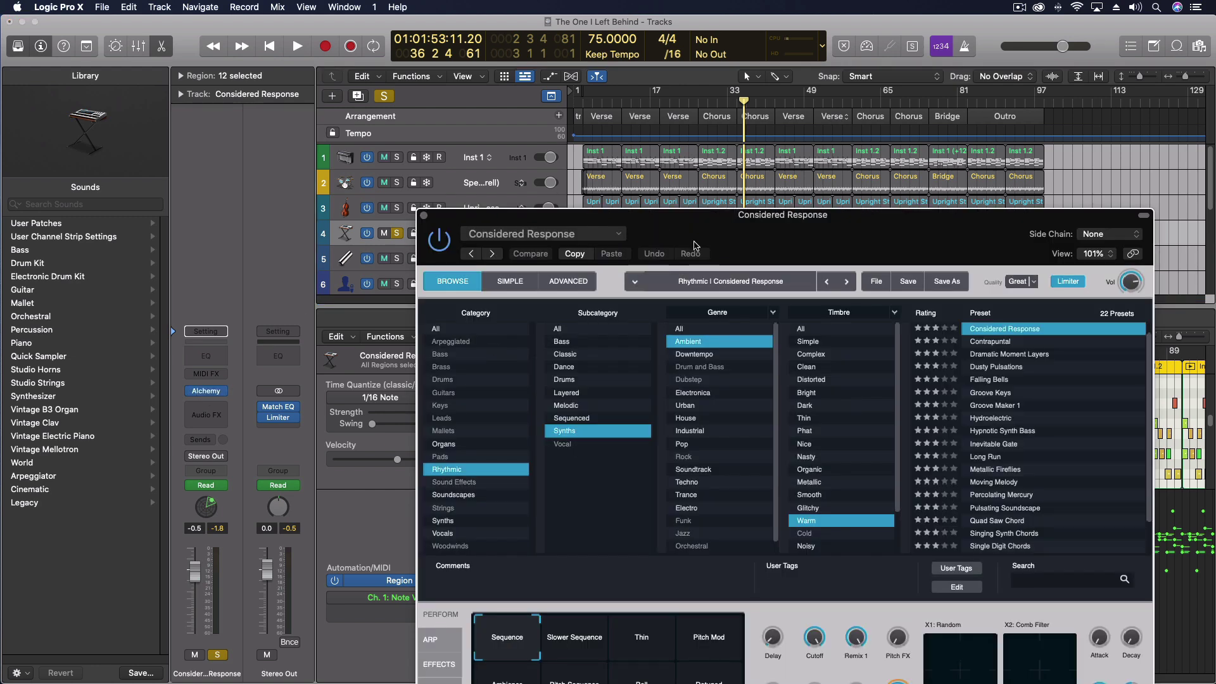
drag(692, 243, 535, 117)
click(370, 156)
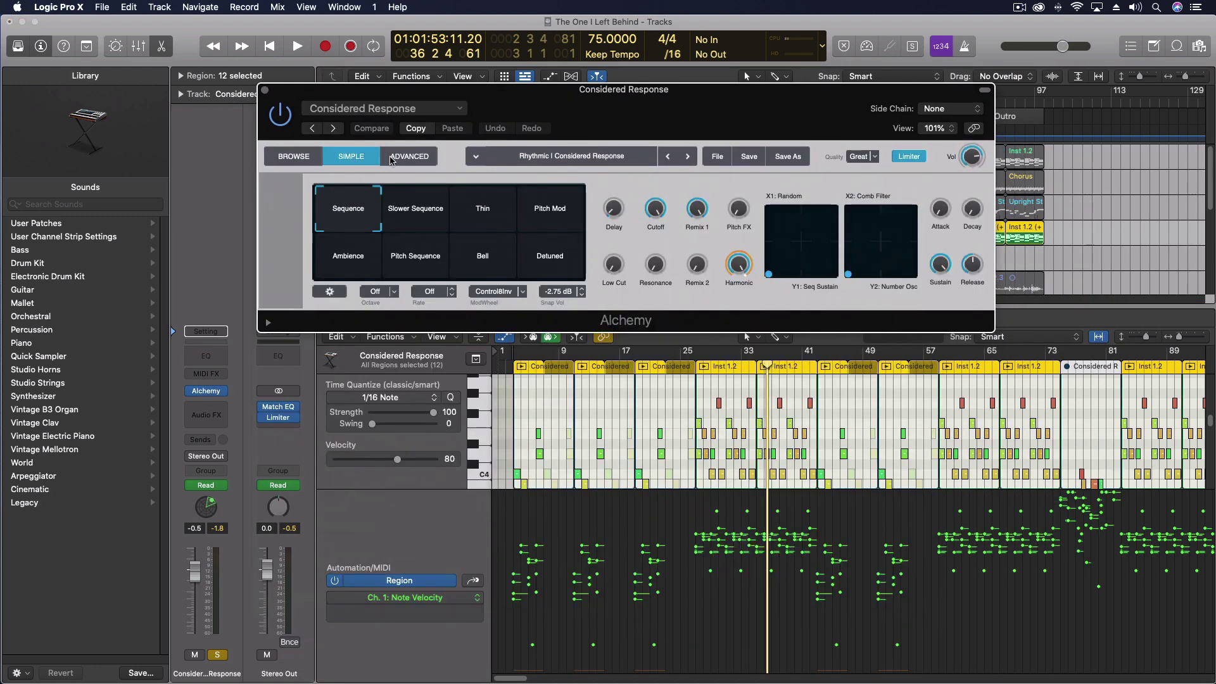
click(404, 155)
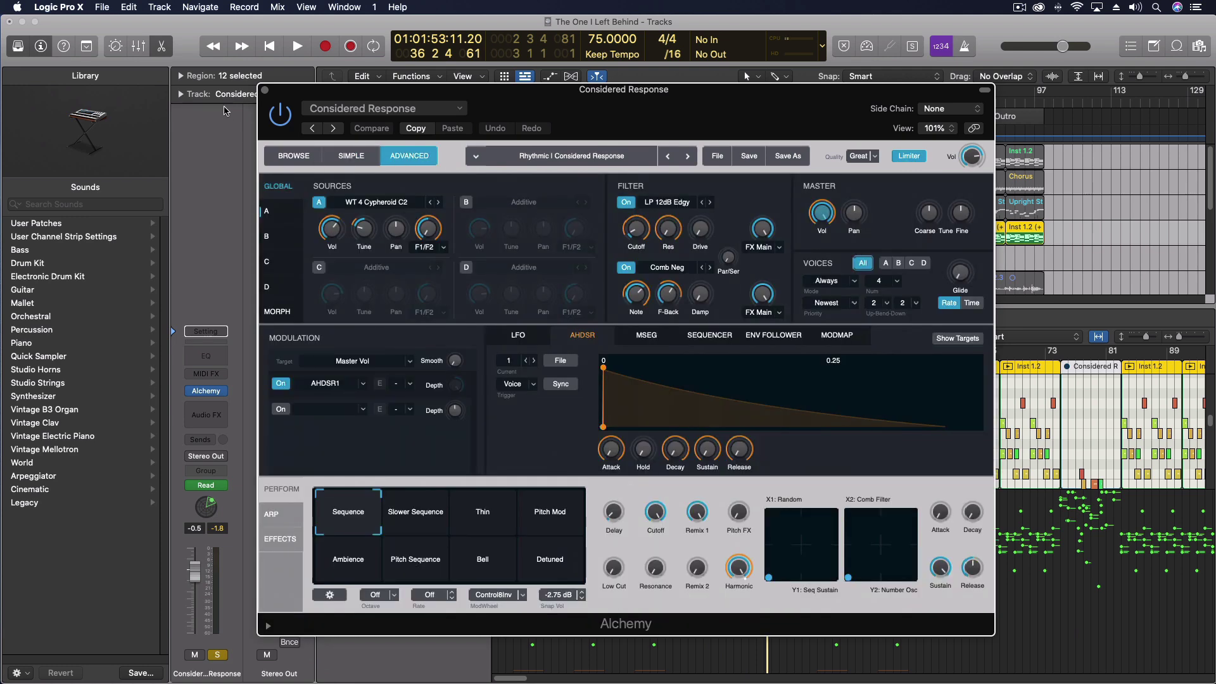
click(265, 92)
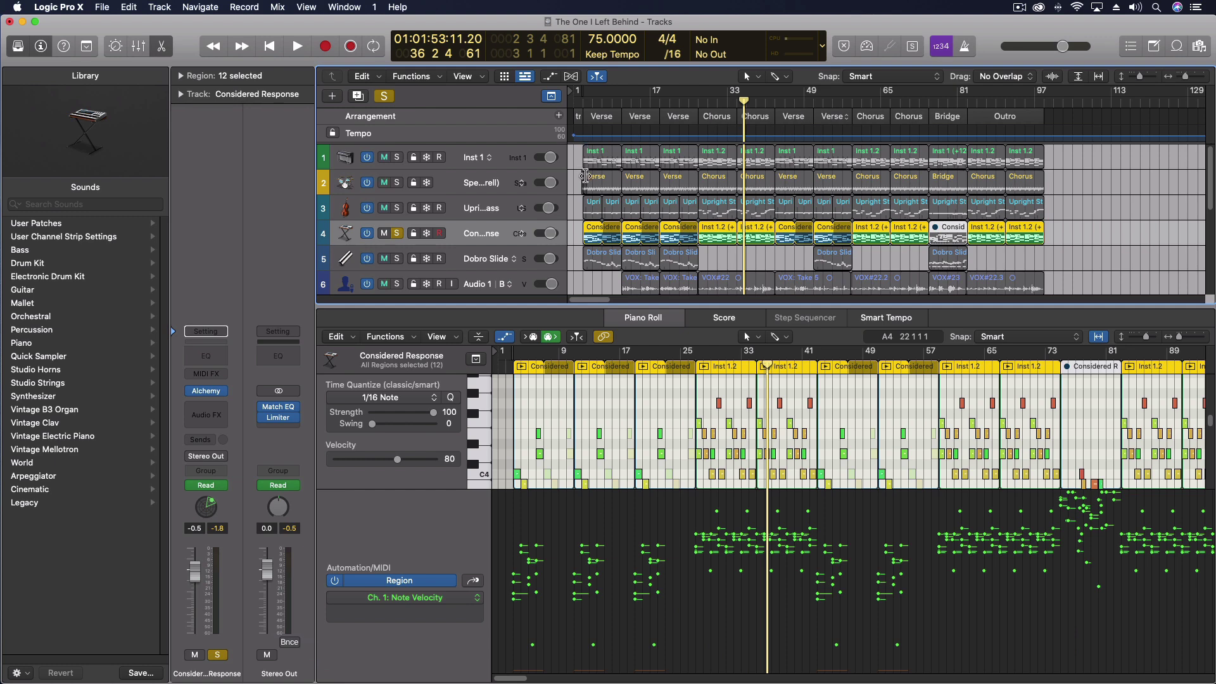
Step: Solo the first four tracks together and audition the Bridge entry from bar 73
click(922, 102)
mouse_move(516, 220)
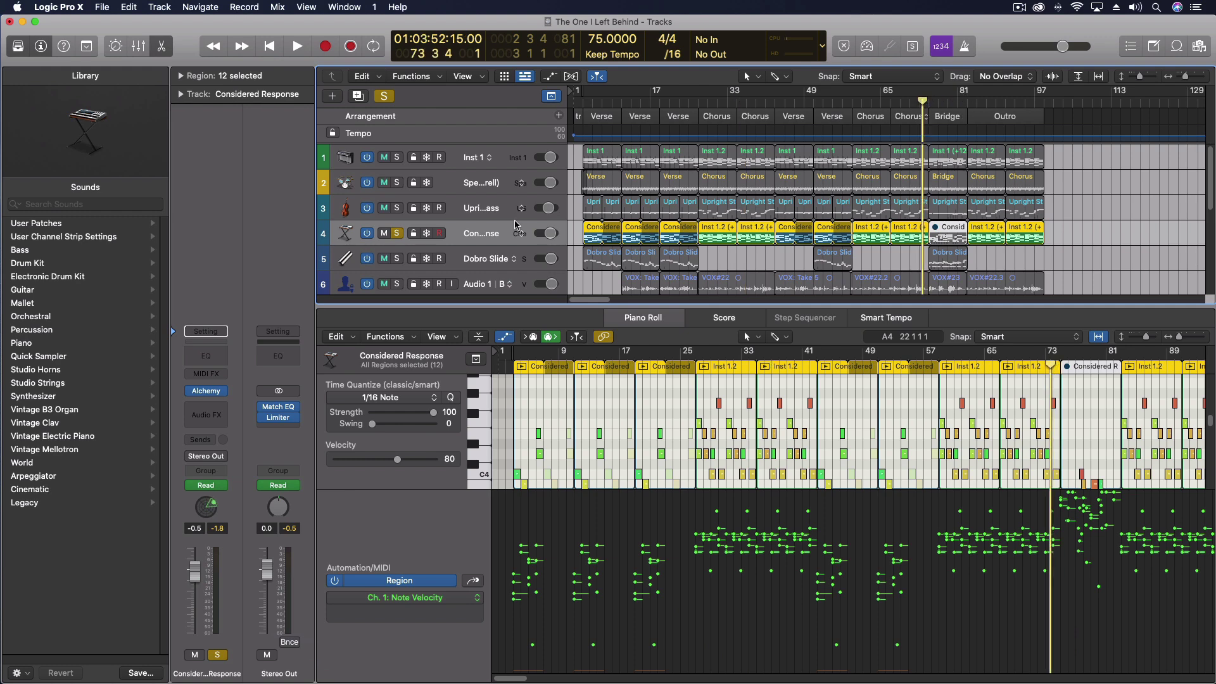
drag(394, 239, 397, 206)
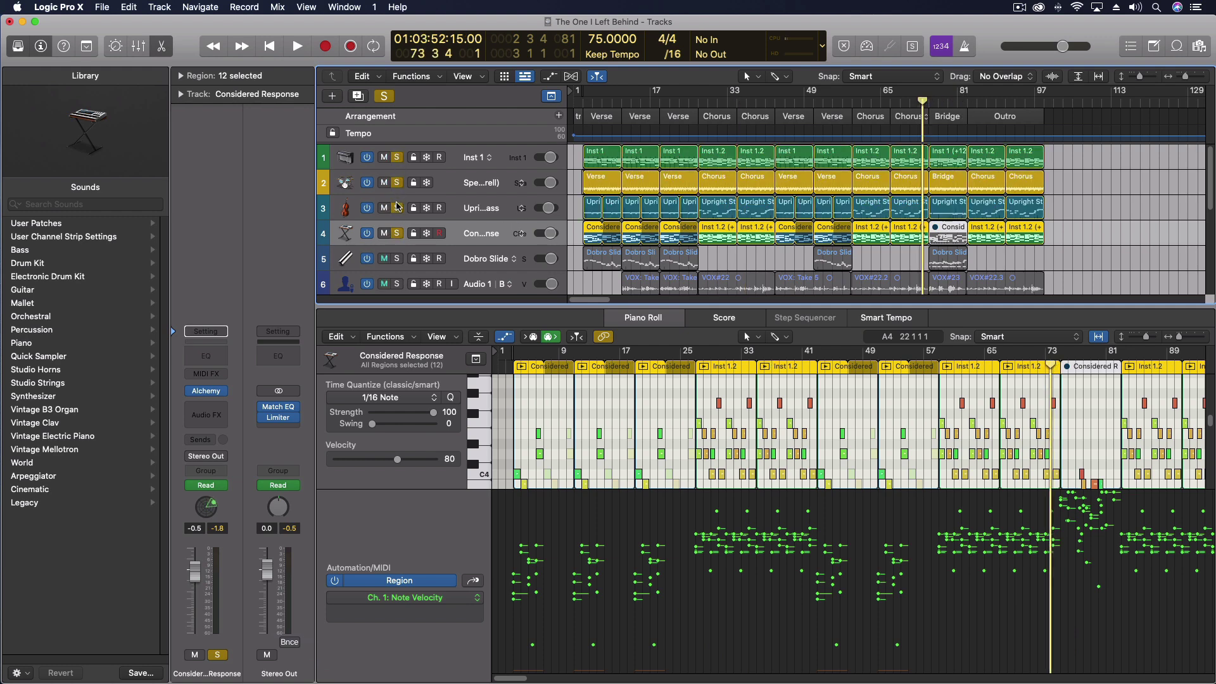
key(space)
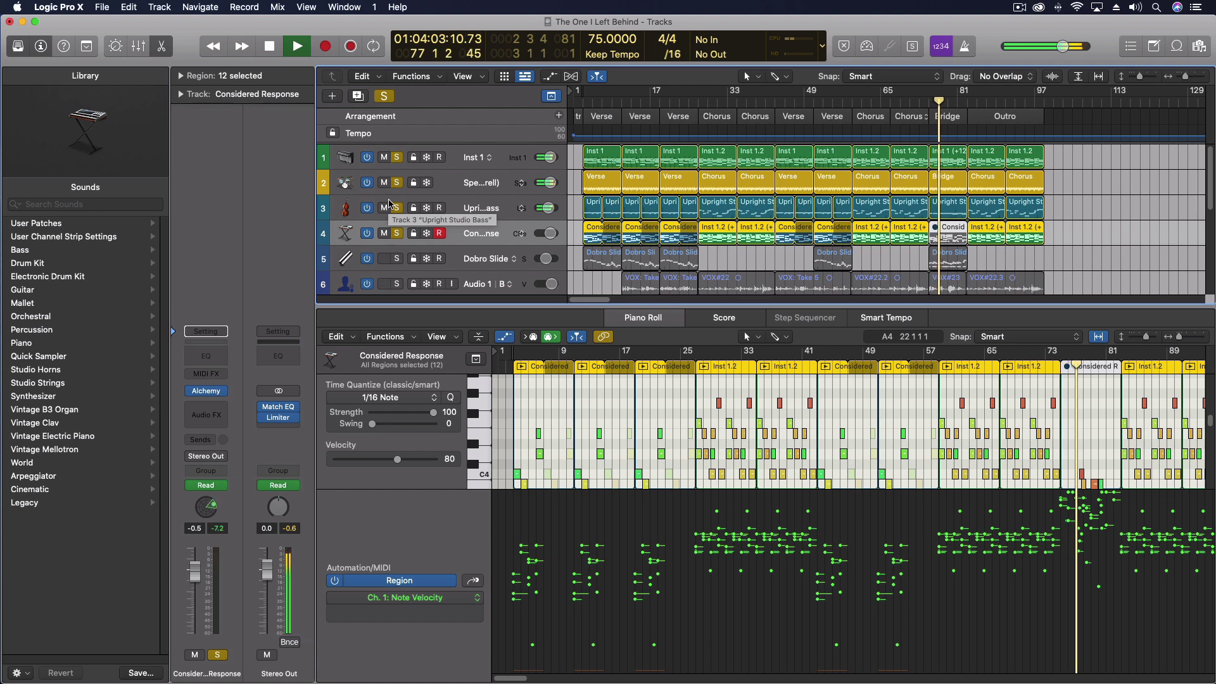
key(space)
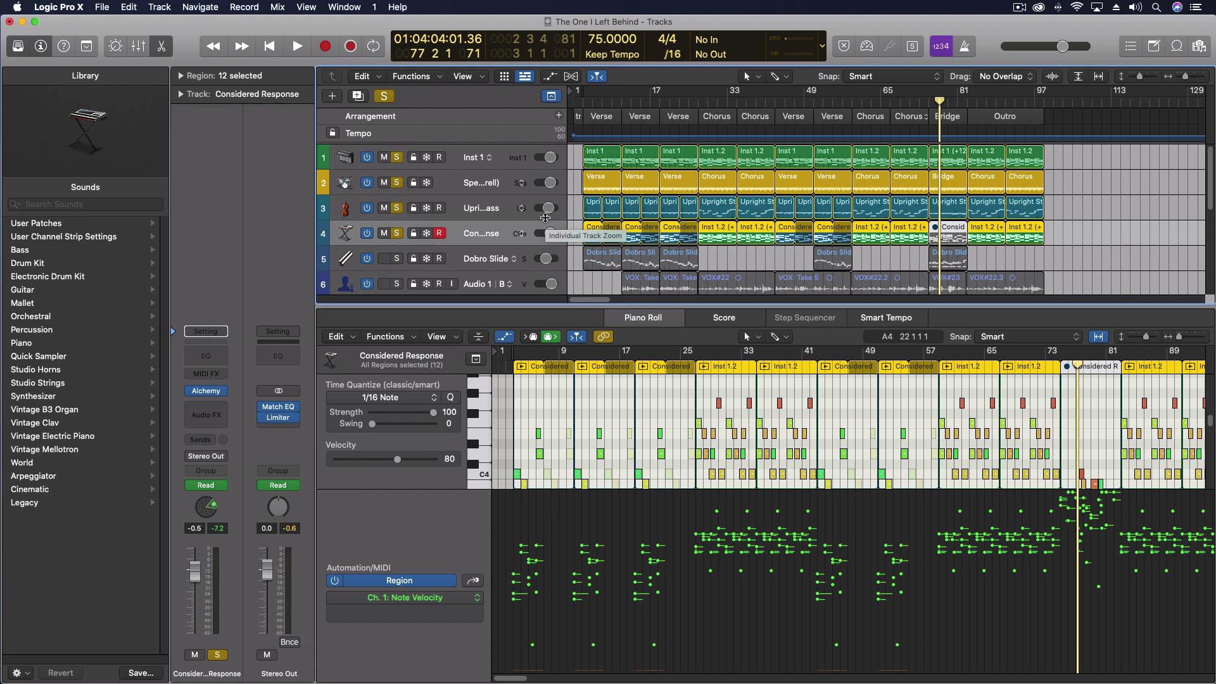
Step: Unsolo the first four tracks, solo only the Dobro Slide and play it from bar 3
drag(397, 157, 391, 231)
click(393, 235)
click(396, 259)
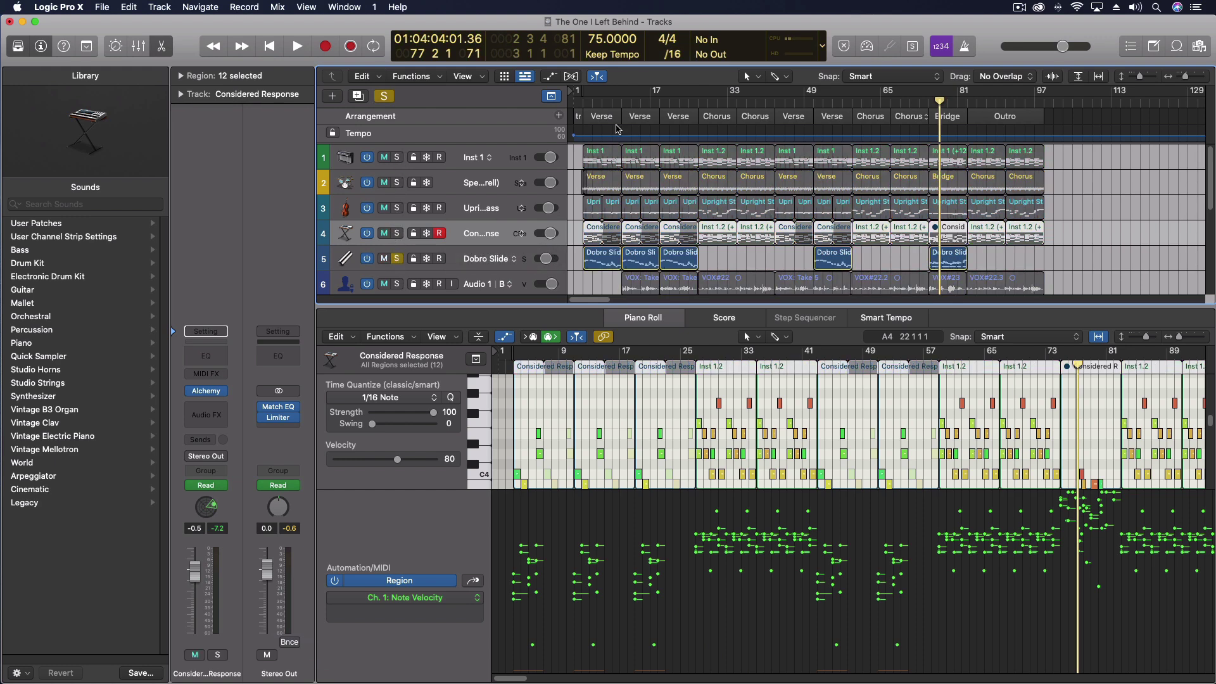
drag(578, 101, 582, 102)
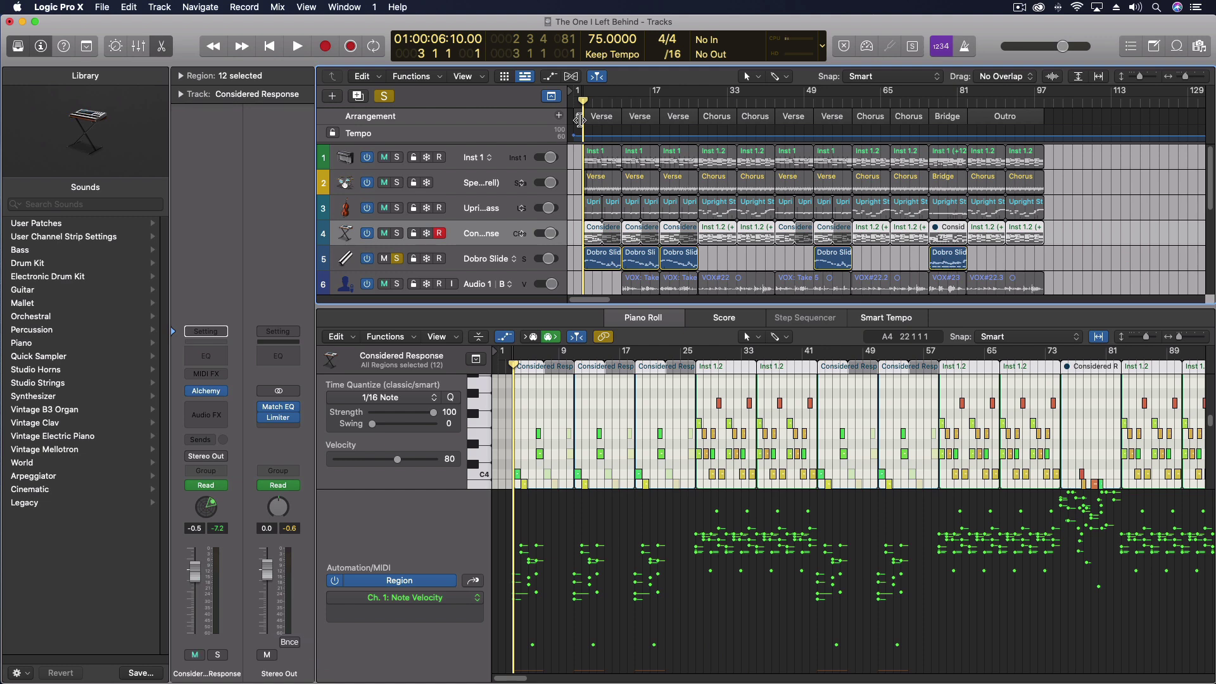
key(space)
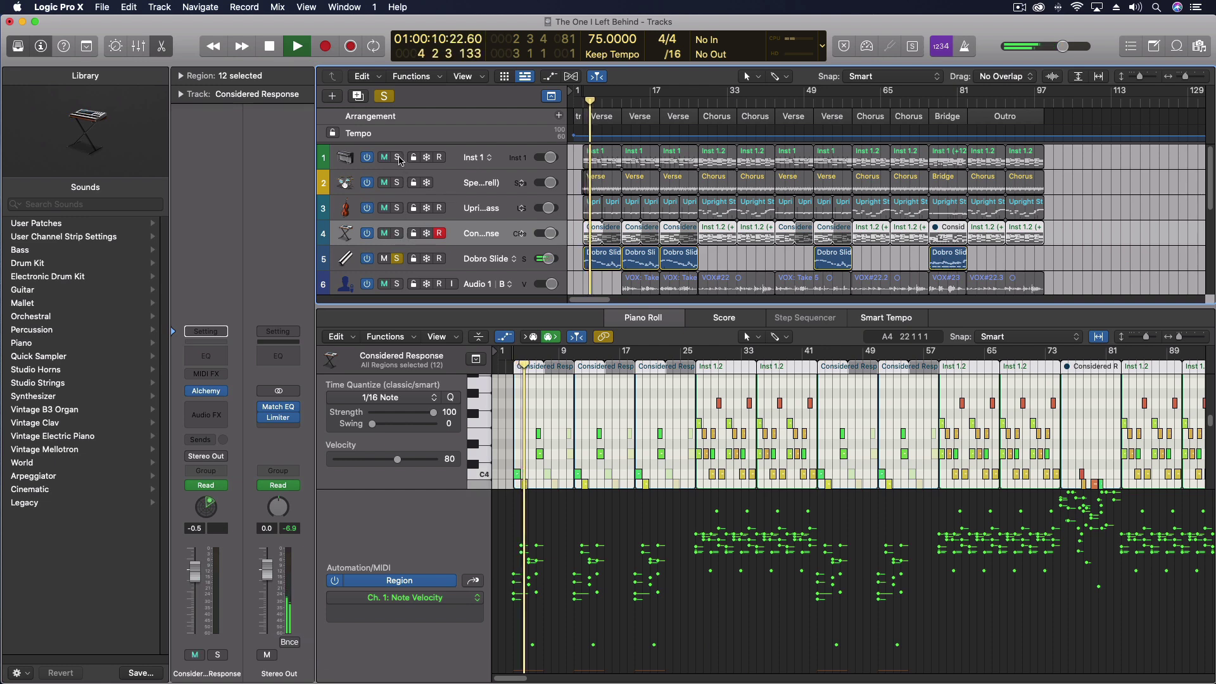
Step: Solo the first four tracks along with the Dobro Slide and examine the Dobro's volume automation during playback
drag(397, 160, 397, 233)
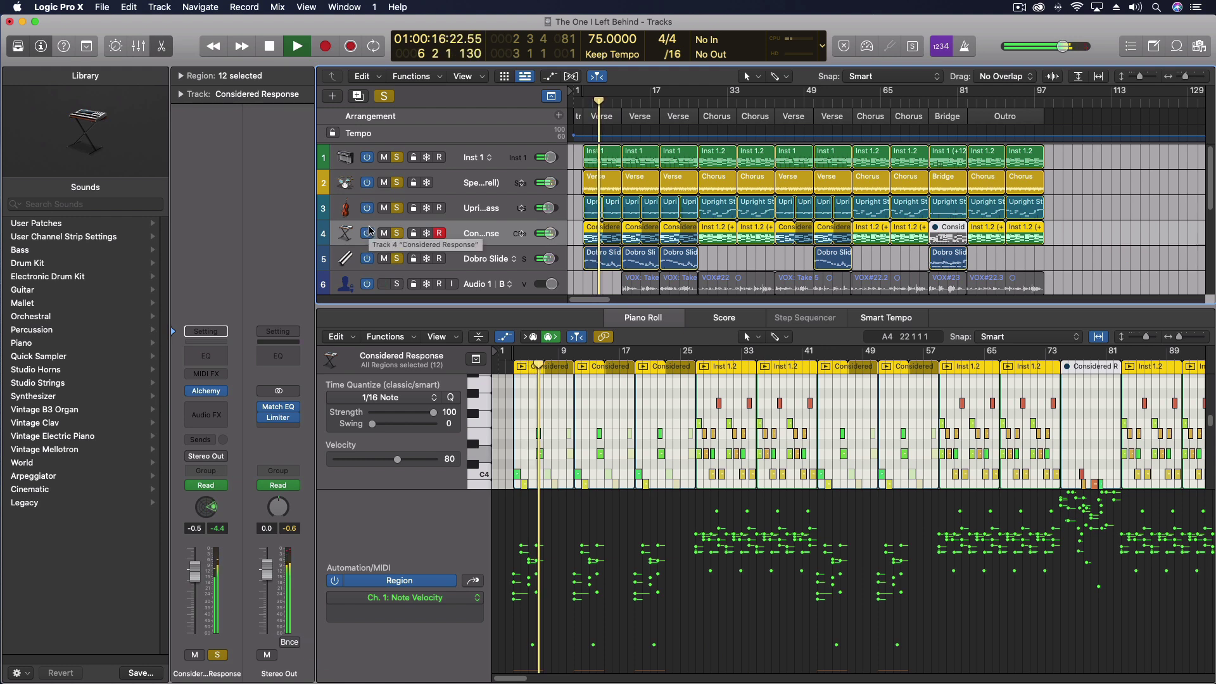
key(a)
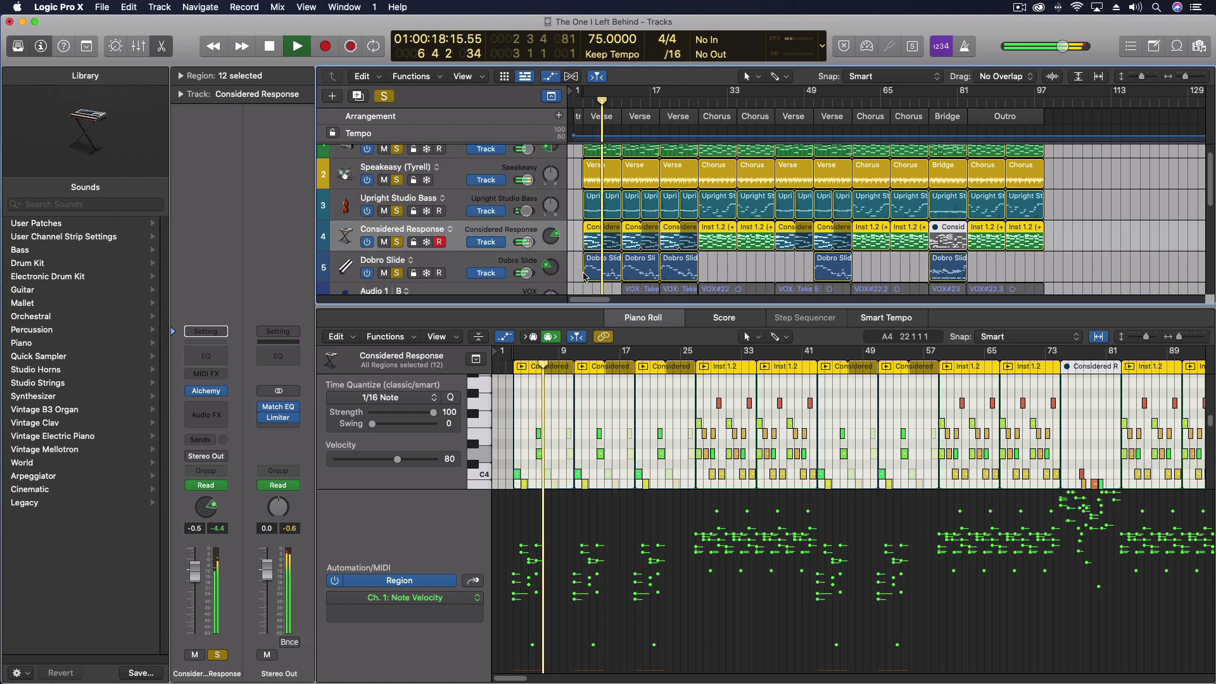
scroll(581, 271, down, 6)
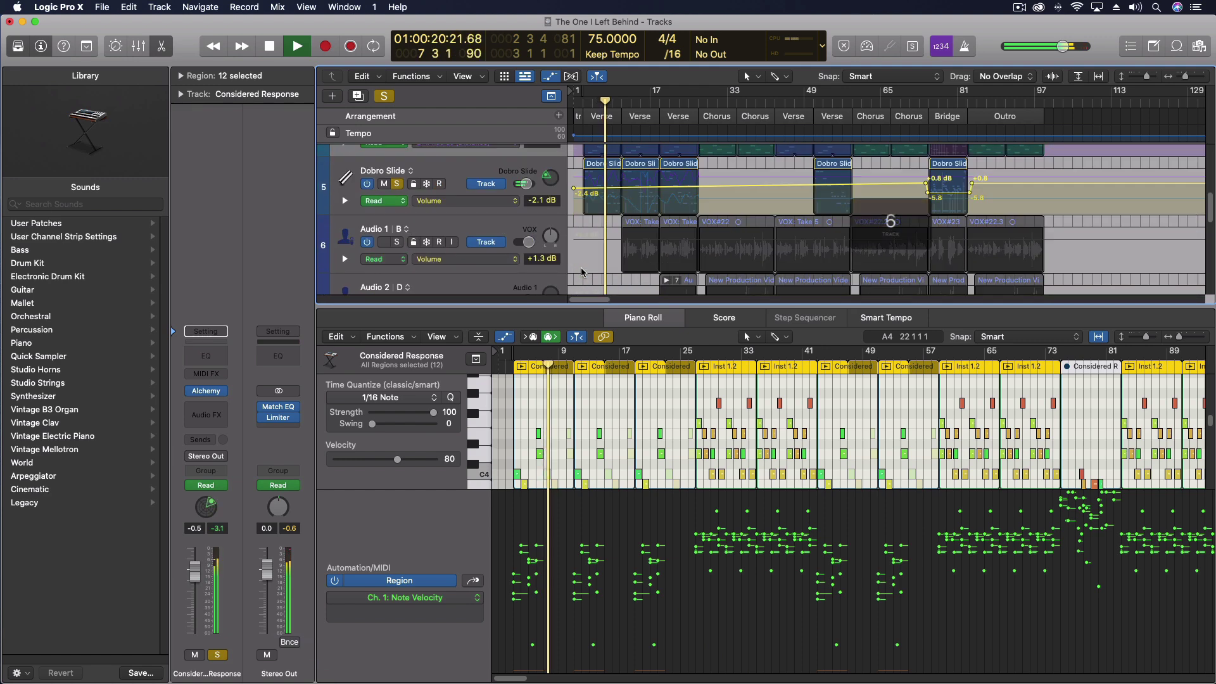
scroll(586, 268, up, 3)
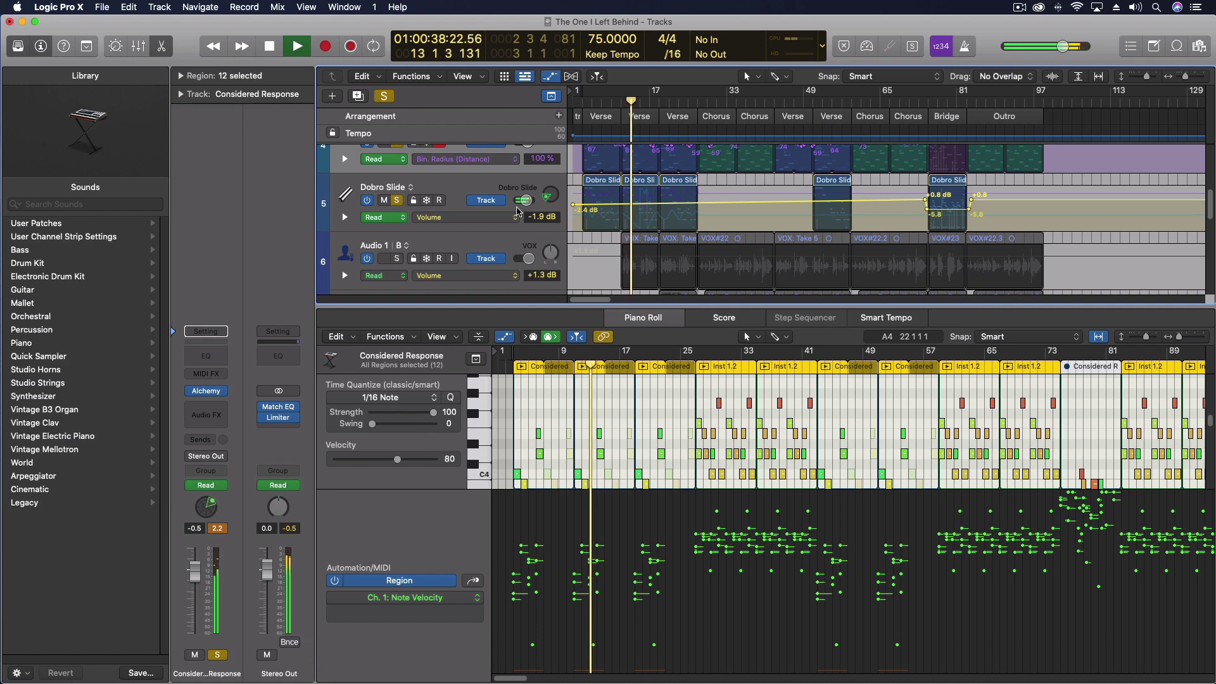
key(a)
key(space)
scroll(622, 184, up, 2)
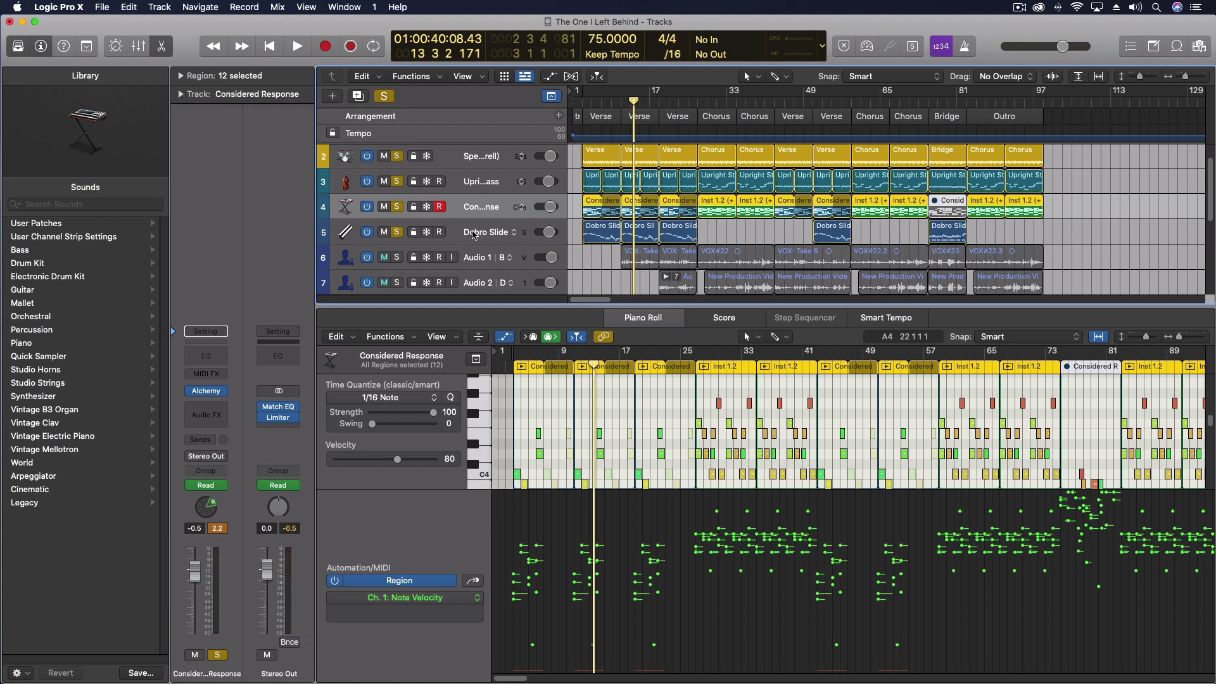
Step: Select the Dobro Slide track to show its channel strip and turn off solo on all five instrument tracks
click(538, 229)
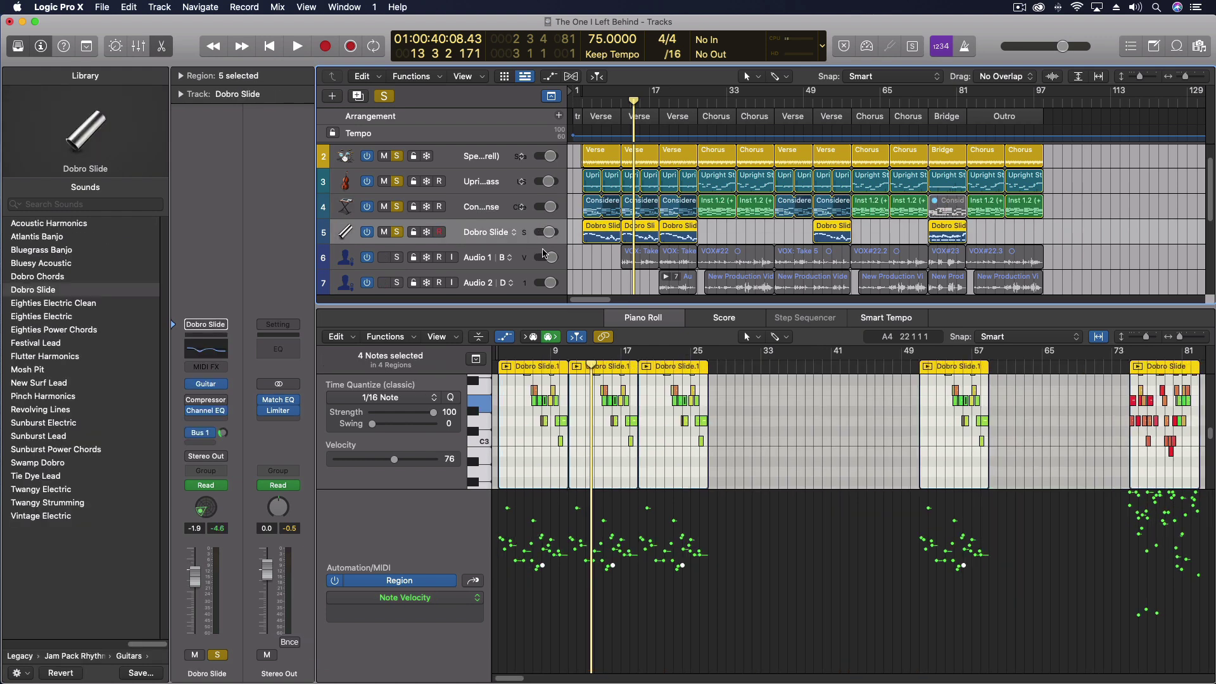
scroll(405, 158, up, 1)
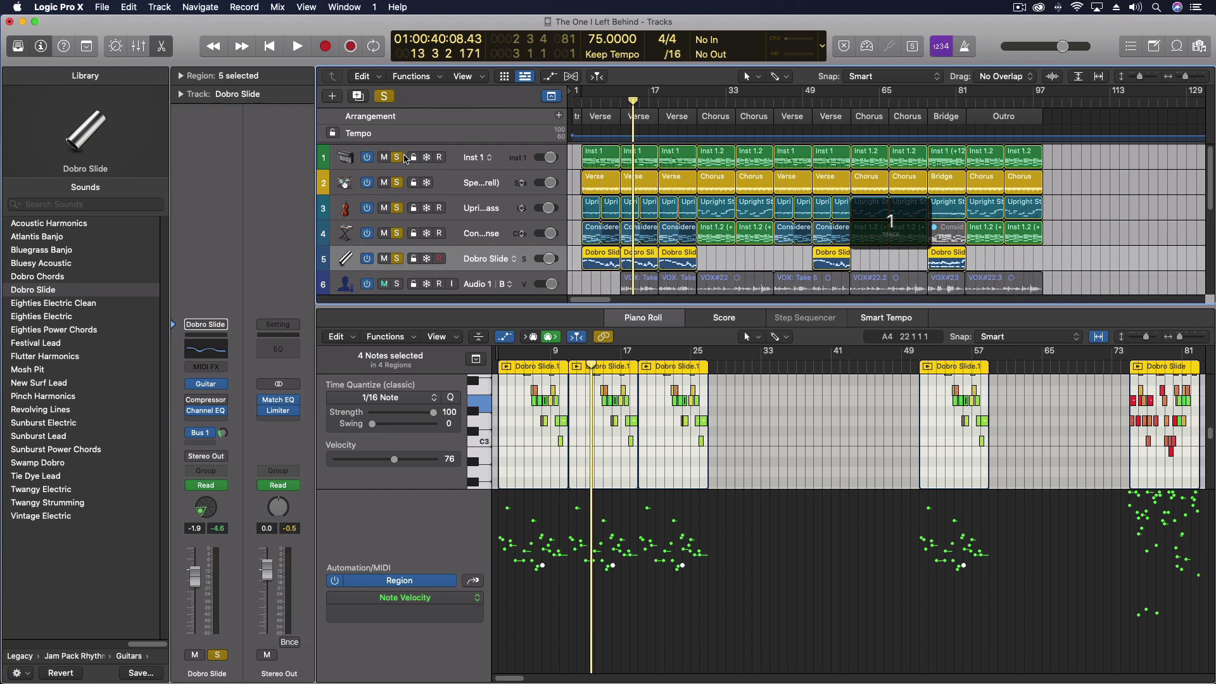
drag(396, 183, 394, 265)
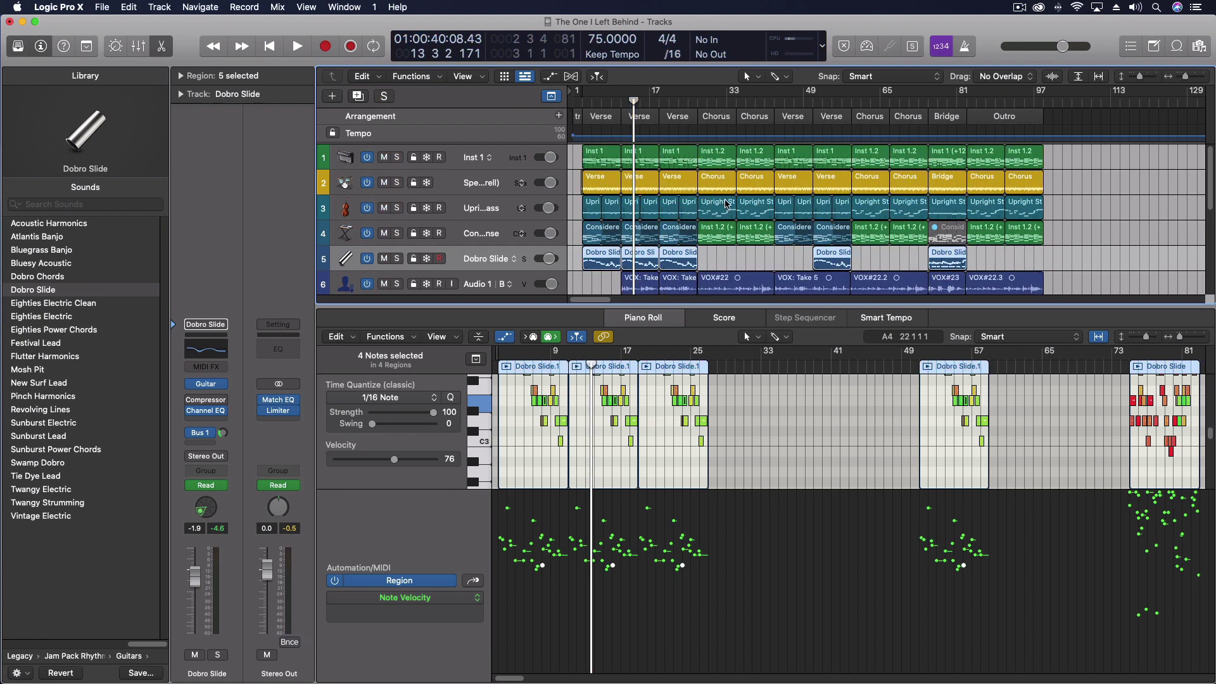
Step: Open the project Note Pad to view the song's lyrics beside the arrangement
scroll(746, 208, right, 5)
scroll(849, 206, left, 5)
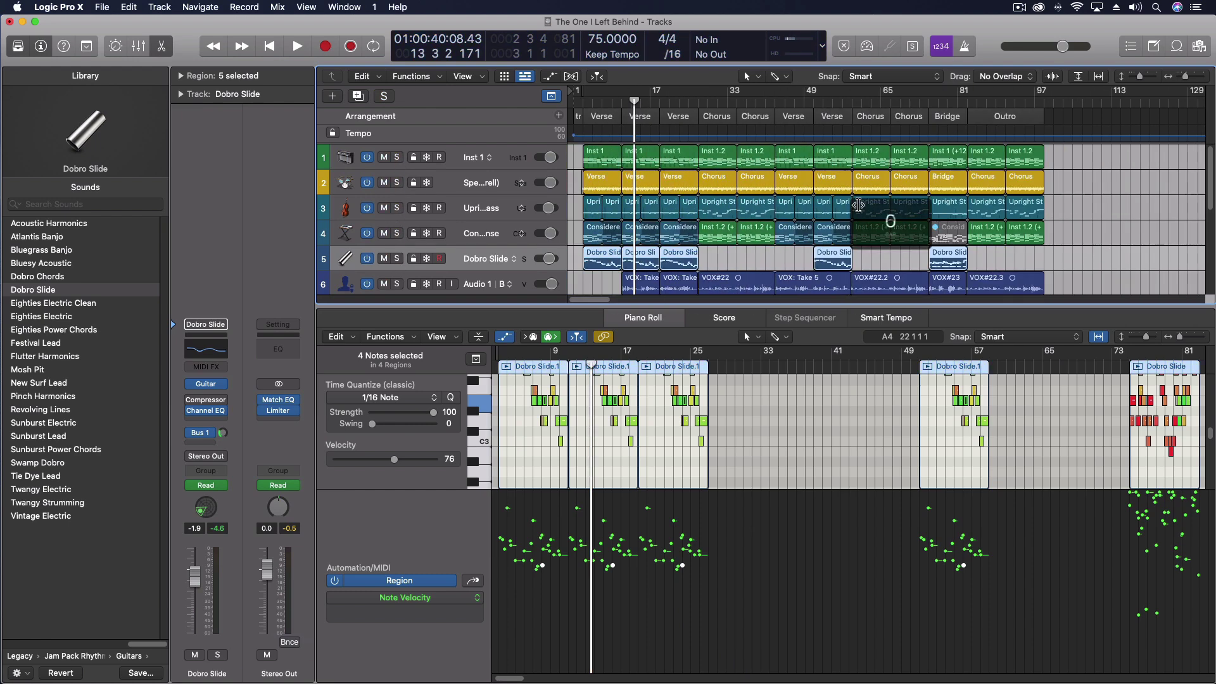
click(1154, 47)
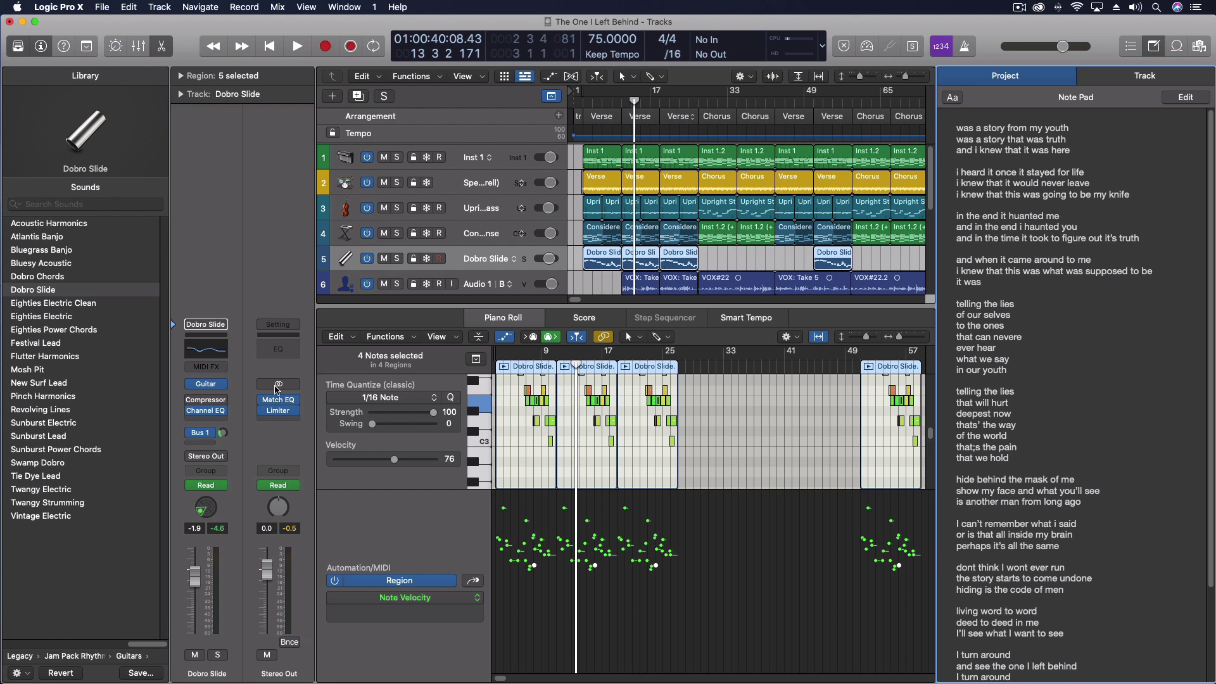
scroll(680, 240, down, 2)
scroll(681, 240, down, 2)
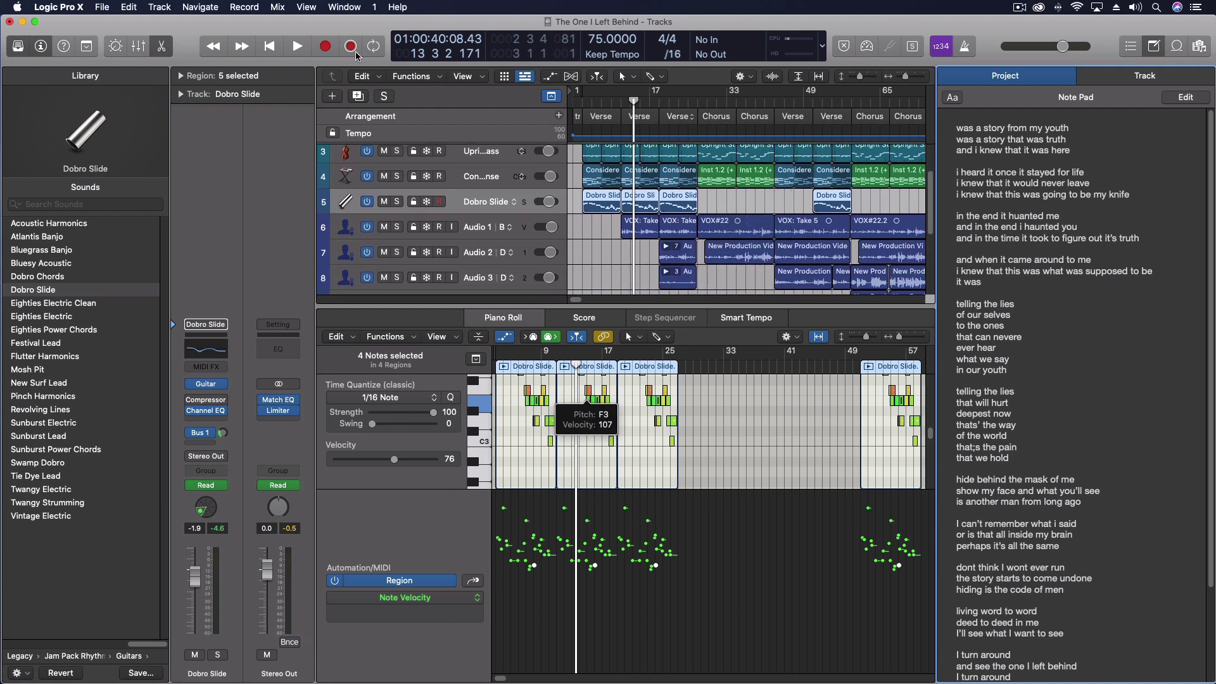
Step: Close the lower editor and look at the individual takes inside the Audio 2 track's take folder
click(161, 47)
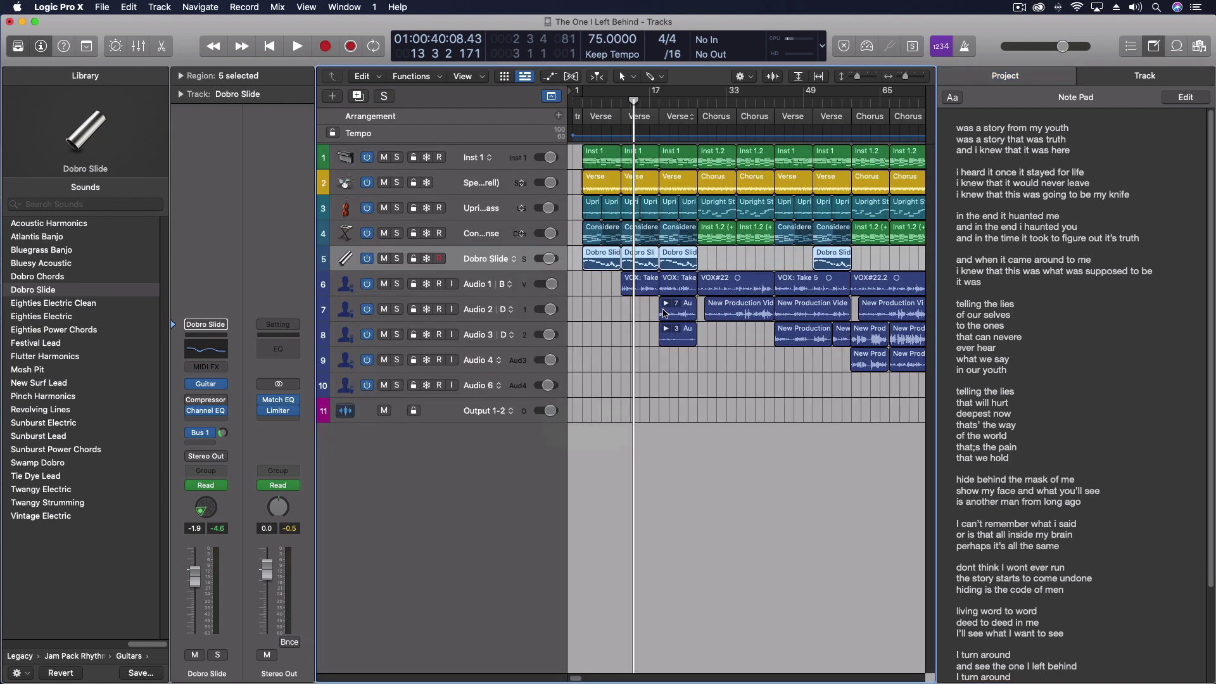
click(666, 304)
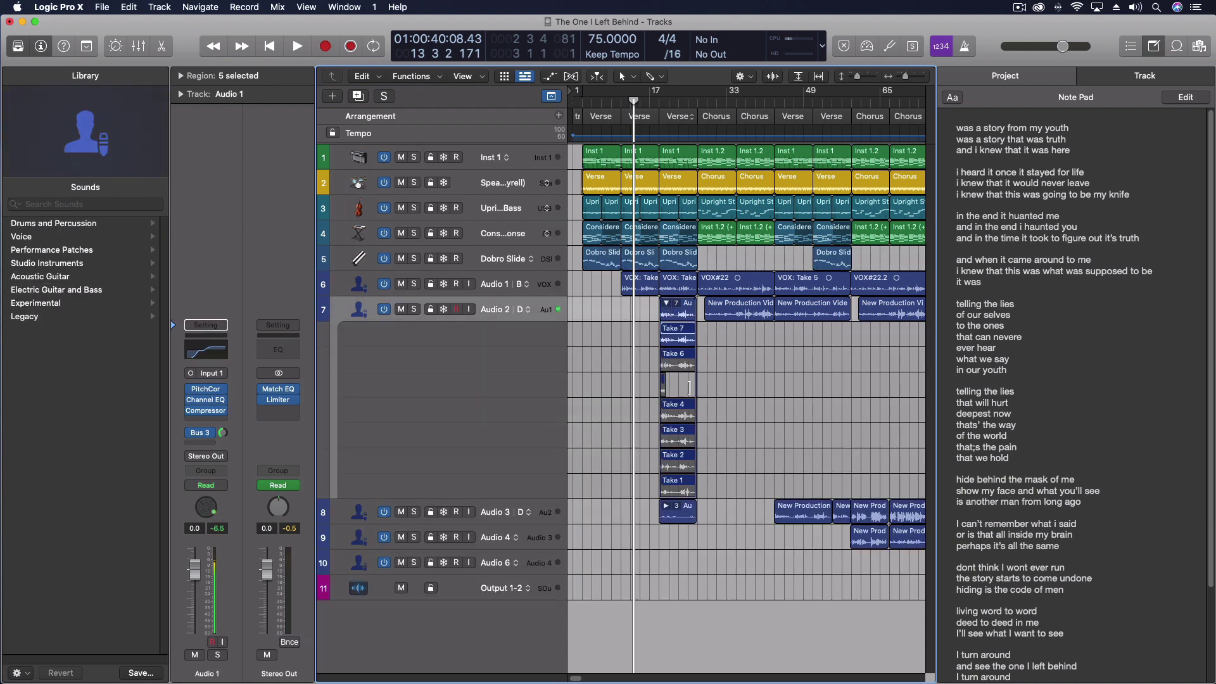
click(666, 304)
scroll(750, 314, right, 15)
scroll(750, 314, left, 15)
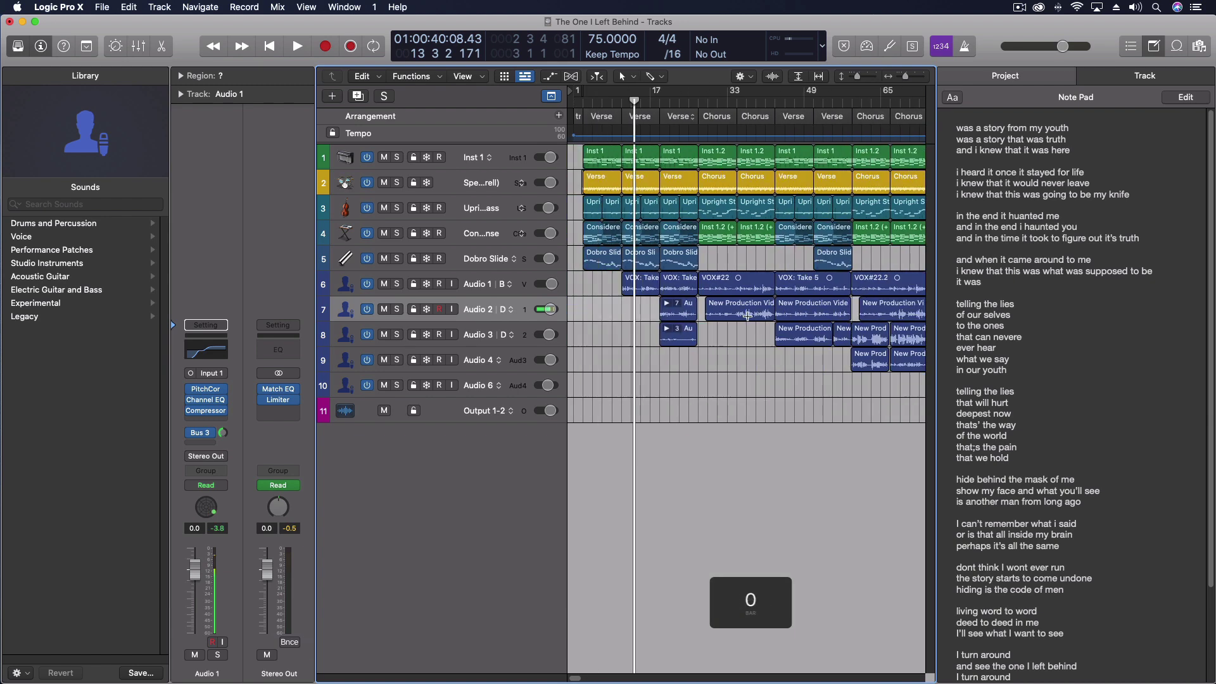
Step: Widen the track headers and switch the Audio 1 track to alternative A
drag(555, 293, 636, 293)
click(514, 286)
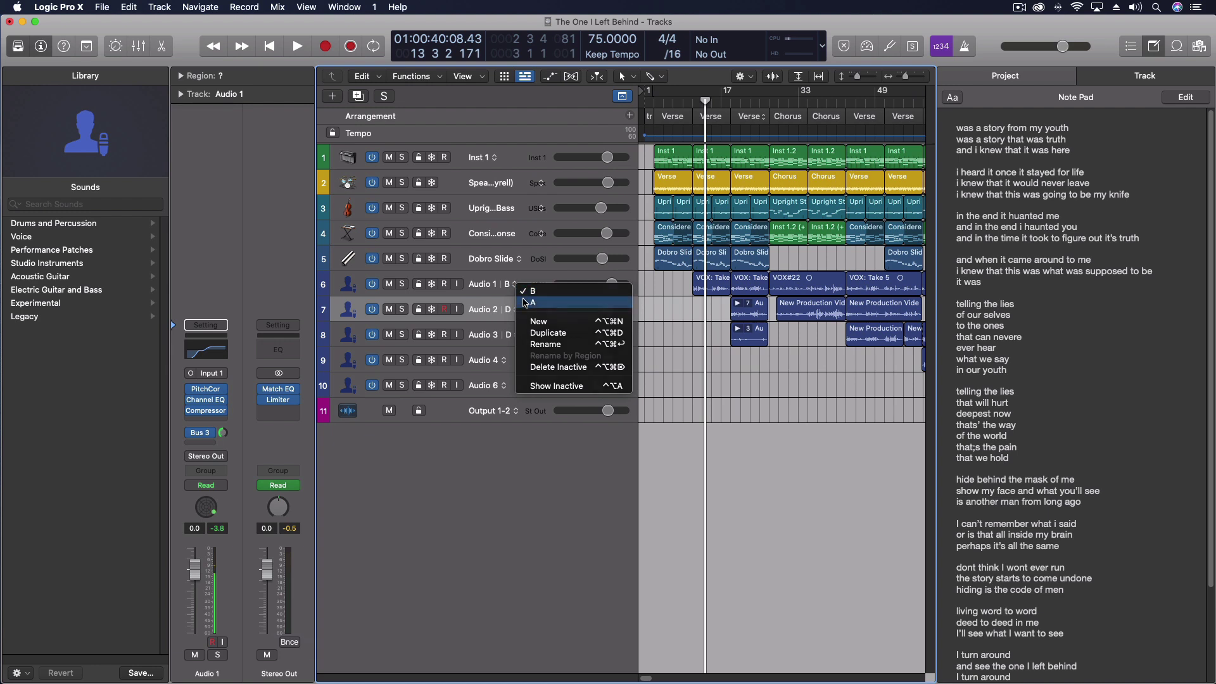
click(525, 303)
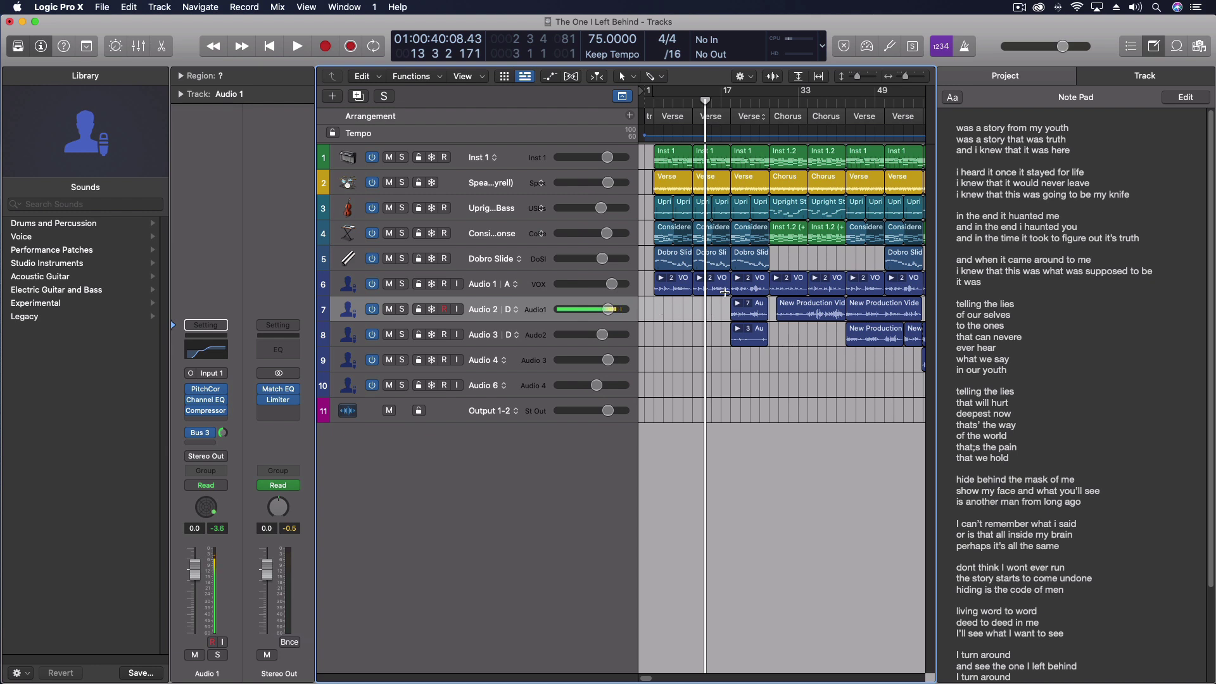
Step: Switch the Audio 1 track to alternative B and move the playhead back to bar 11
click(516, 285)
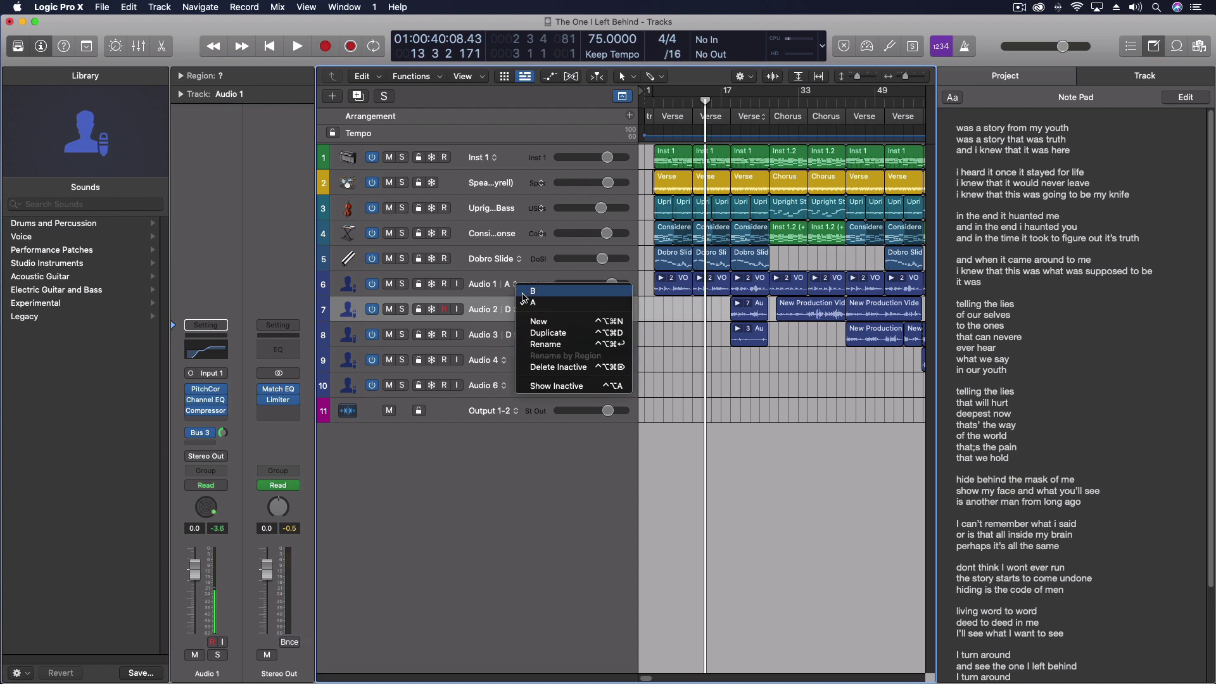
click(524, 293)
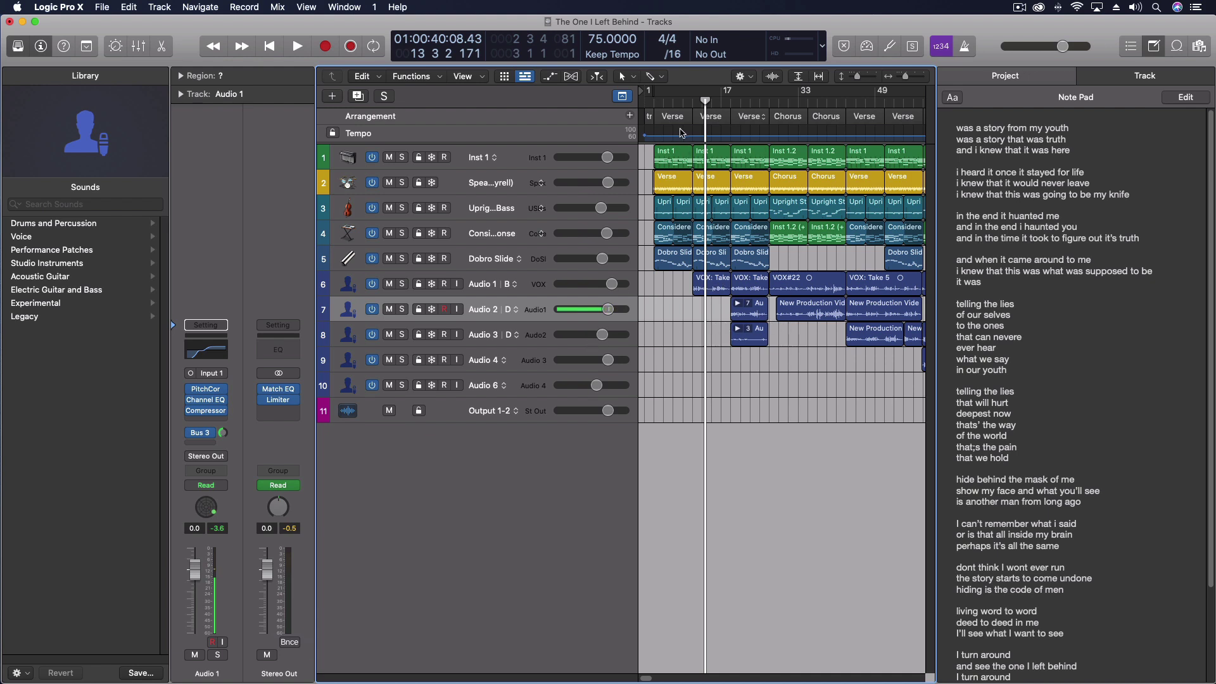
drag(705, 100, 692, 100)
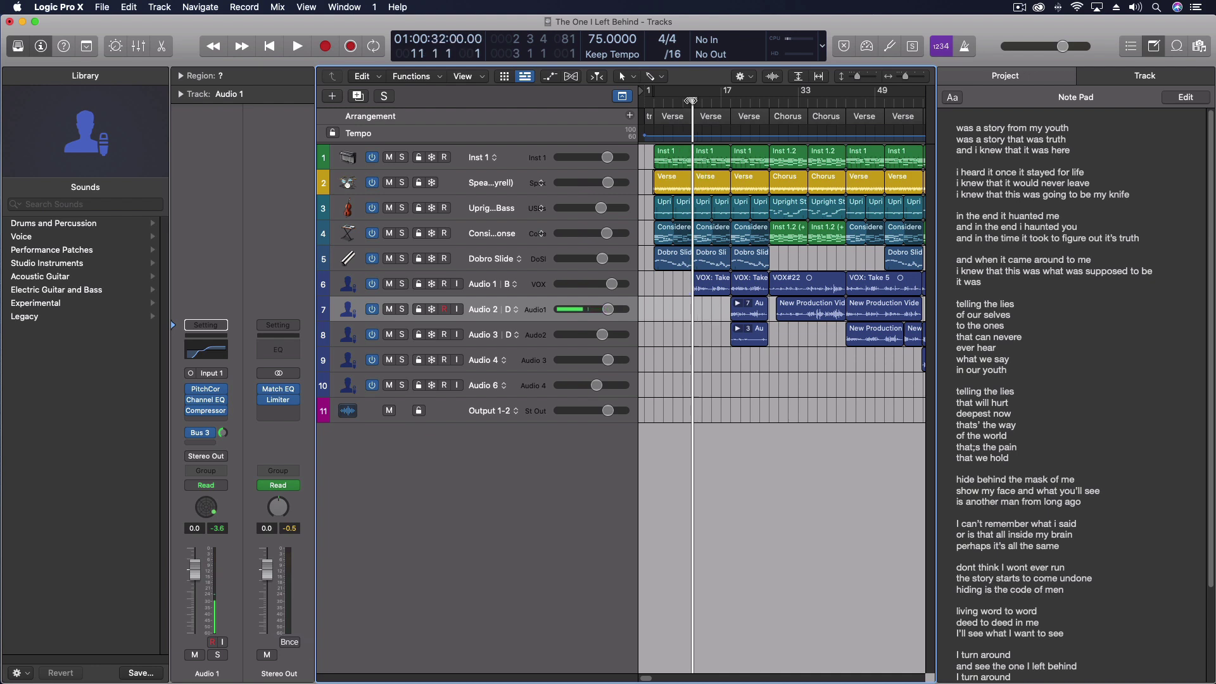
Step: Open the first vocal region on the Audio 1 track in the Flex Pitch editor and hide the Library
click(712, 283)
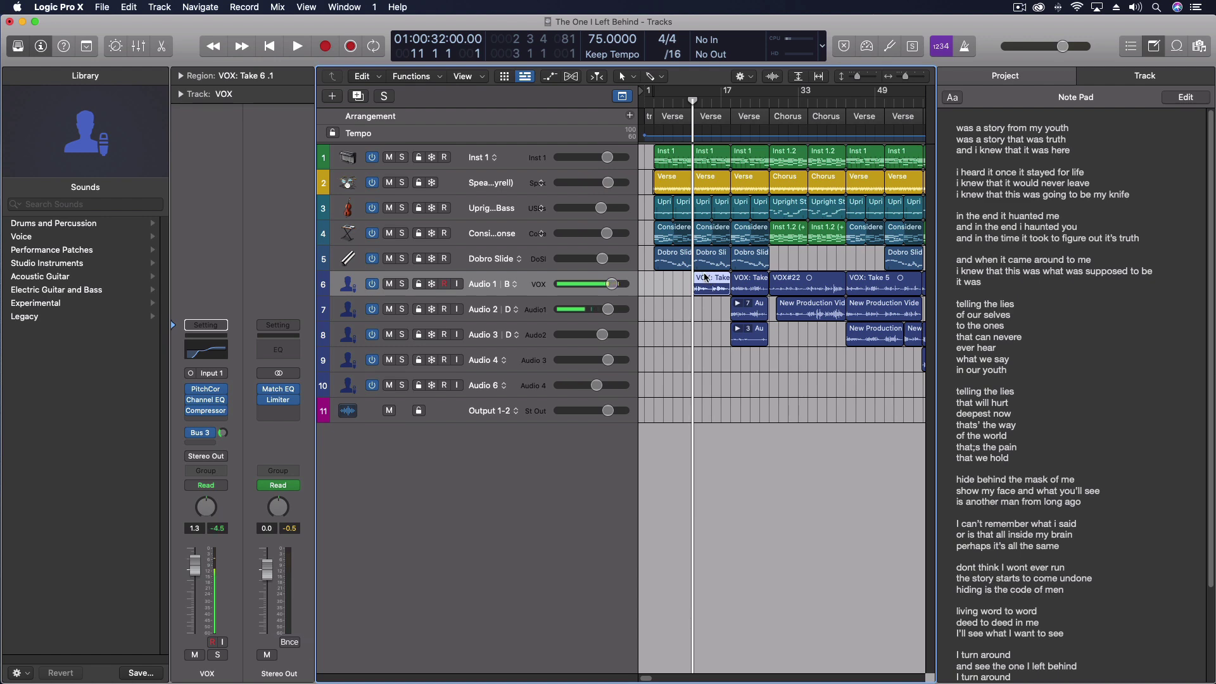
double_click(704, 277)
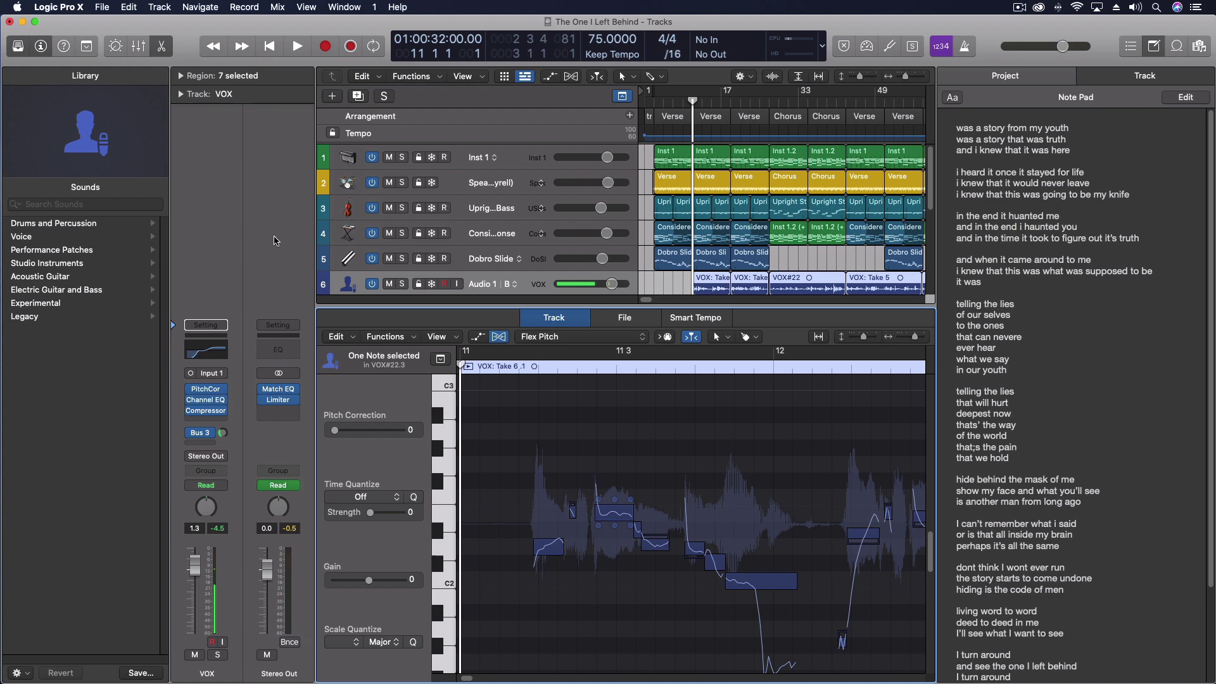
click(21, 49)
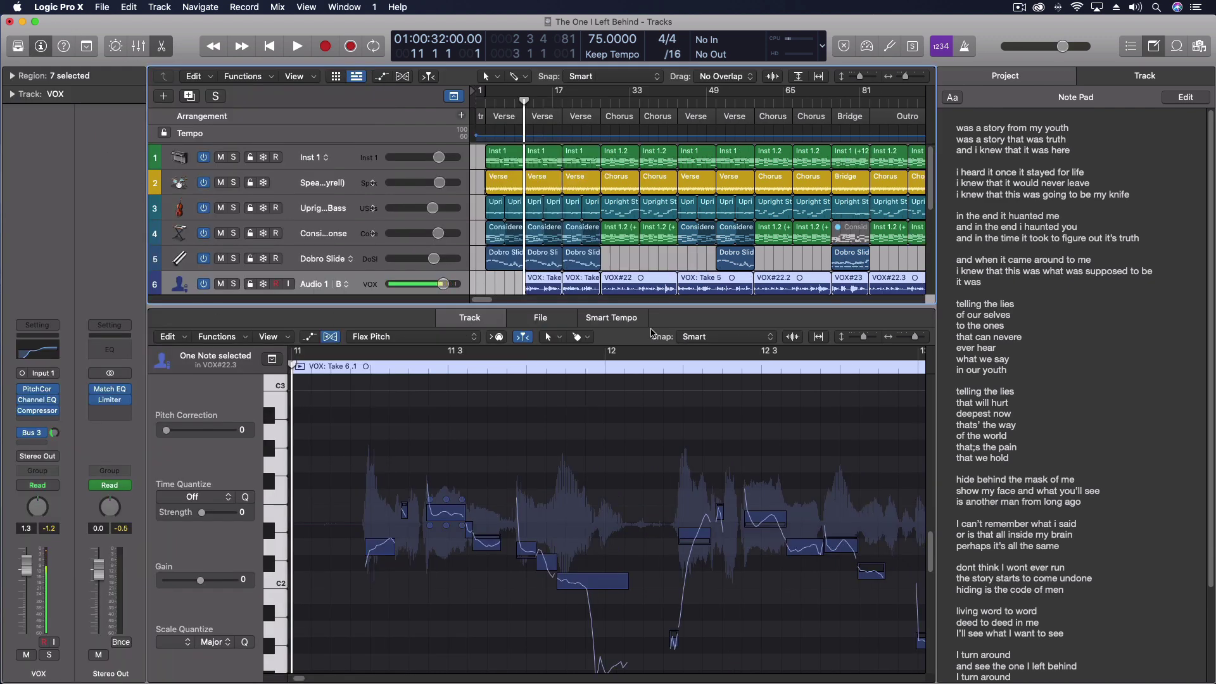
Step: View the vocal track's Pitch Correction plug-in settings and close its window
click(39, 391)
drag(858, 265, 732, 104)
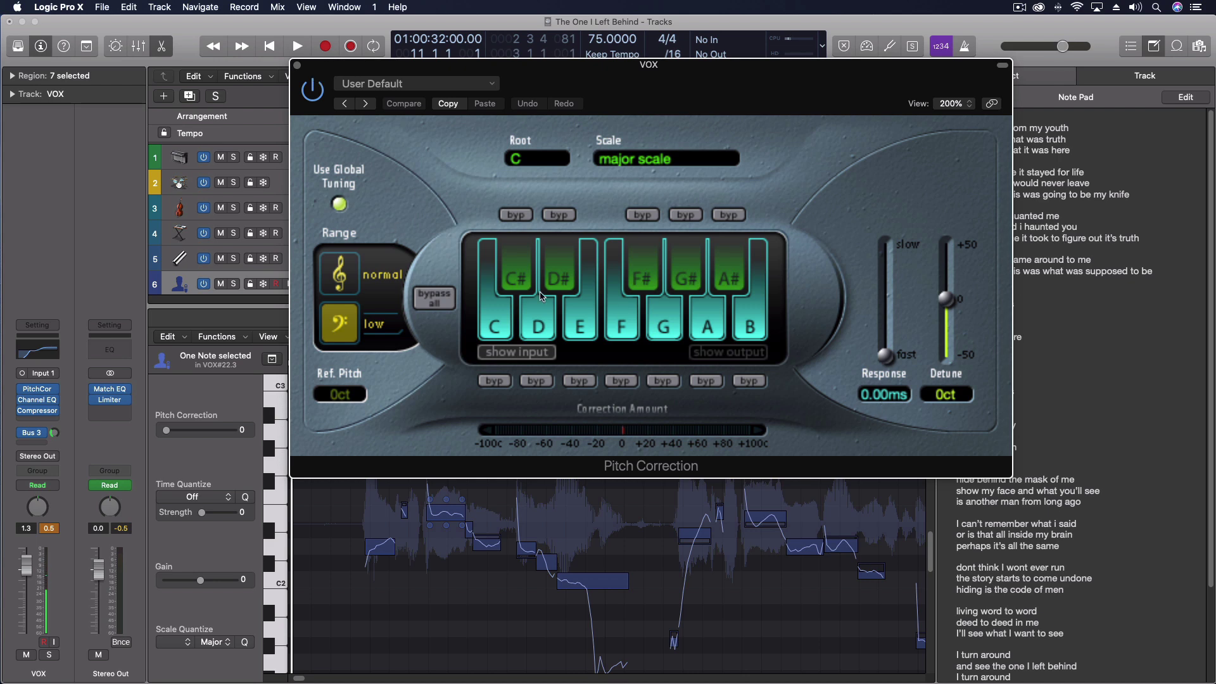
click(297, 66)
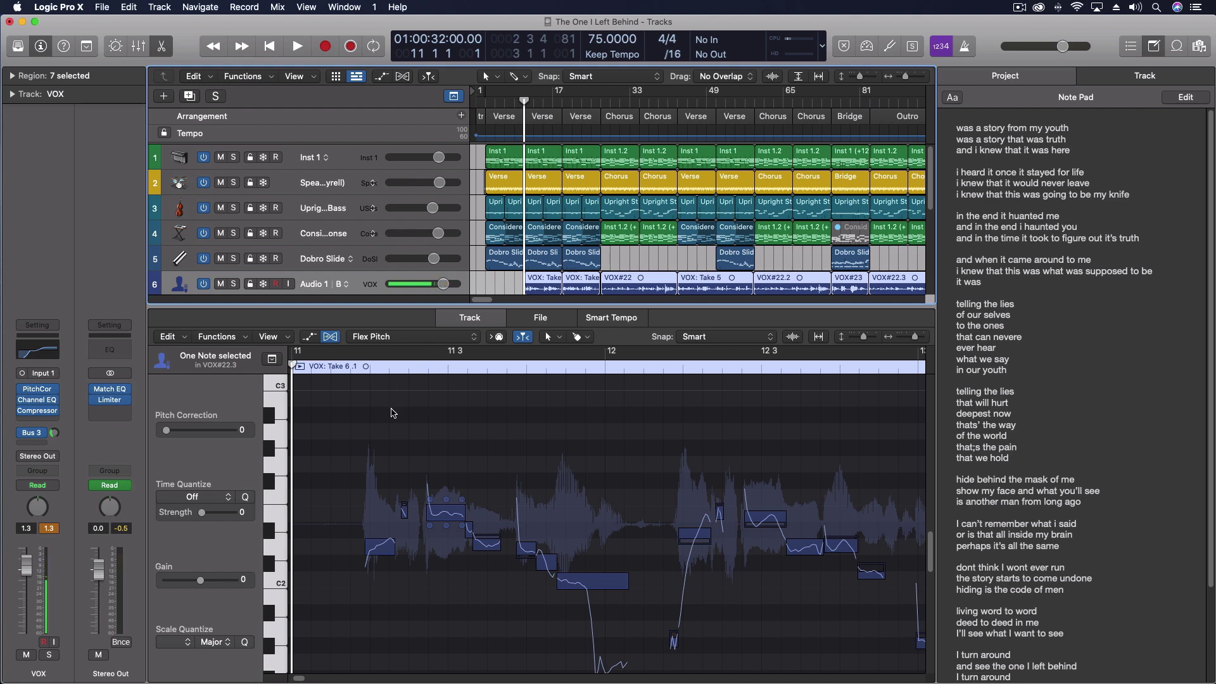
Step: Examine the vocal's Flex Pitch notes and pitch curves from bar 11 through the start of the next verse
scroll(722, 533, right, 5)
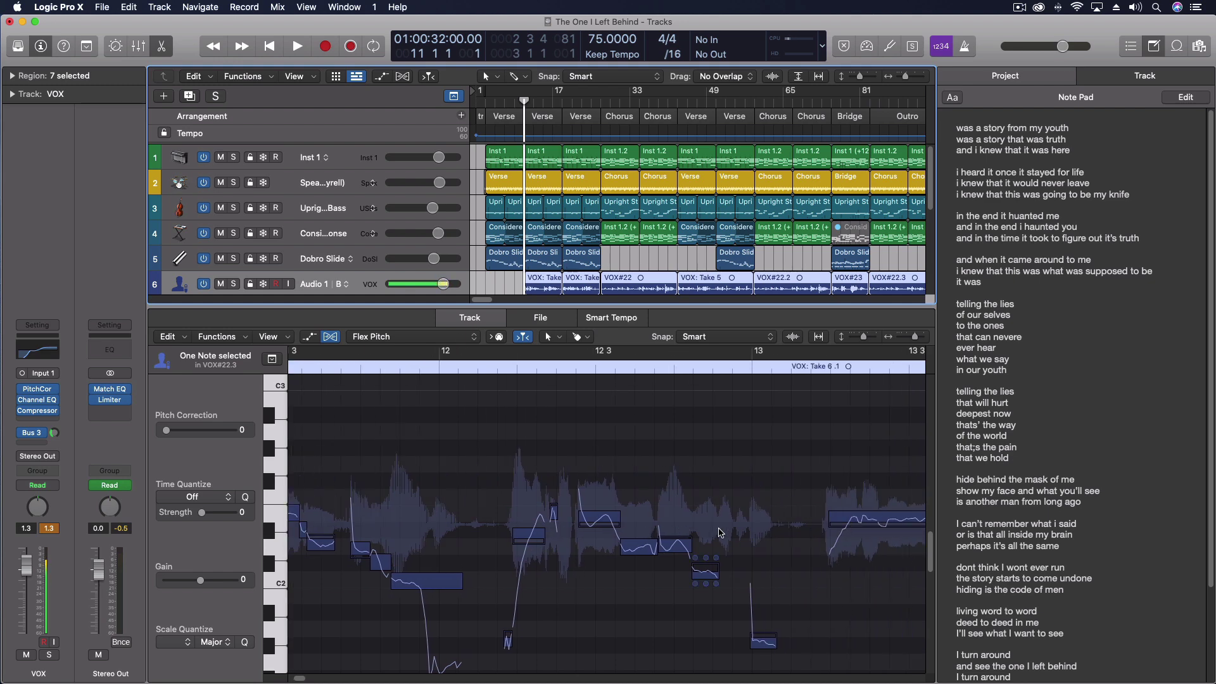
scroll(720, 533, right, 10)
scroll(660, 531, down, 3)
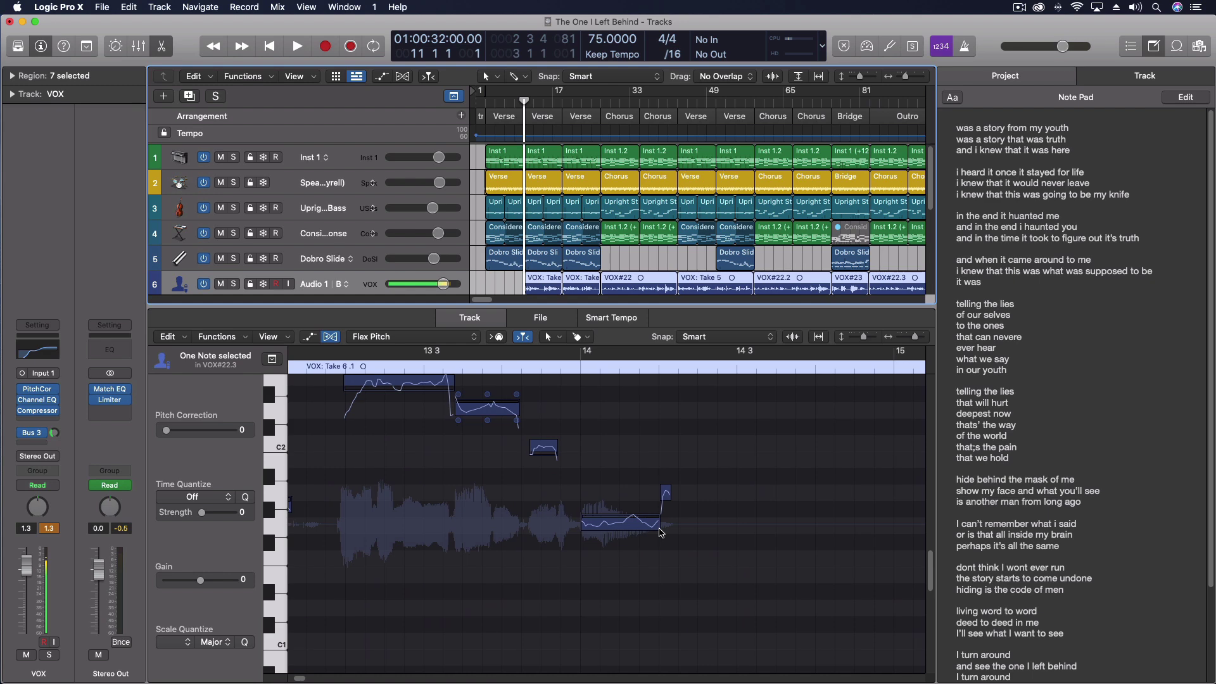
scroll(660, 531, right, 12)
scroll(660, 531, up, 3)
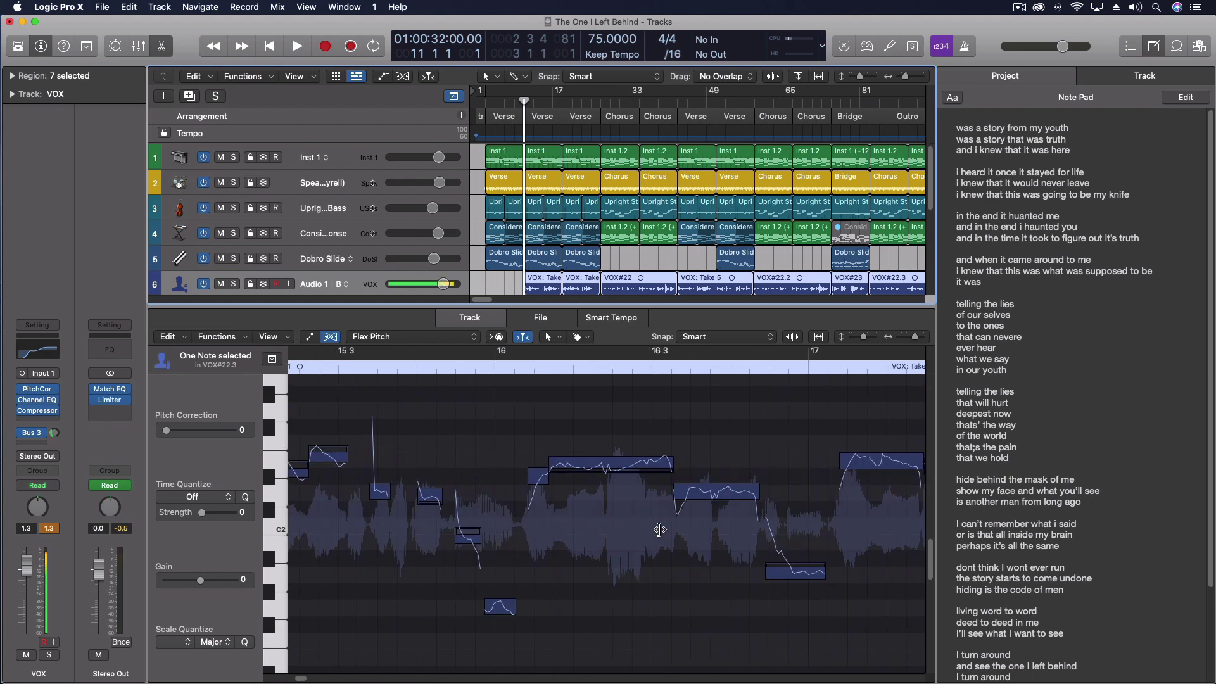
scroll(661, 532, right, 8)
scroll(661, 534, right, 16)
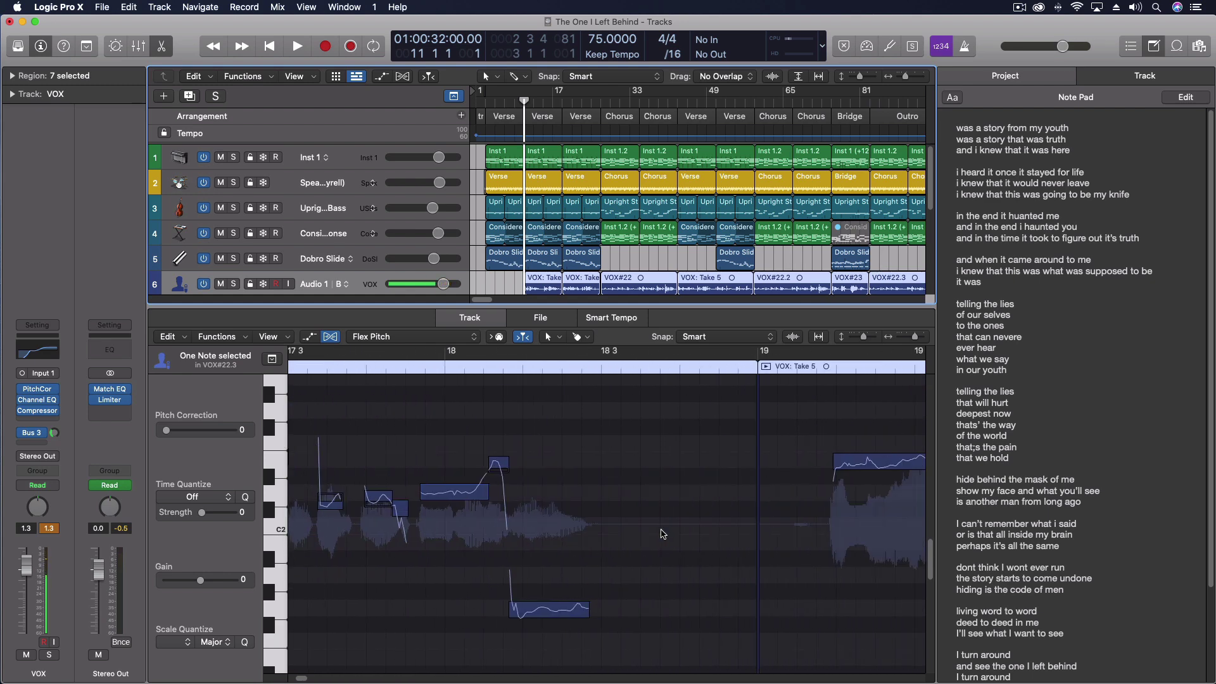
scroll(654, 531, left, 20)
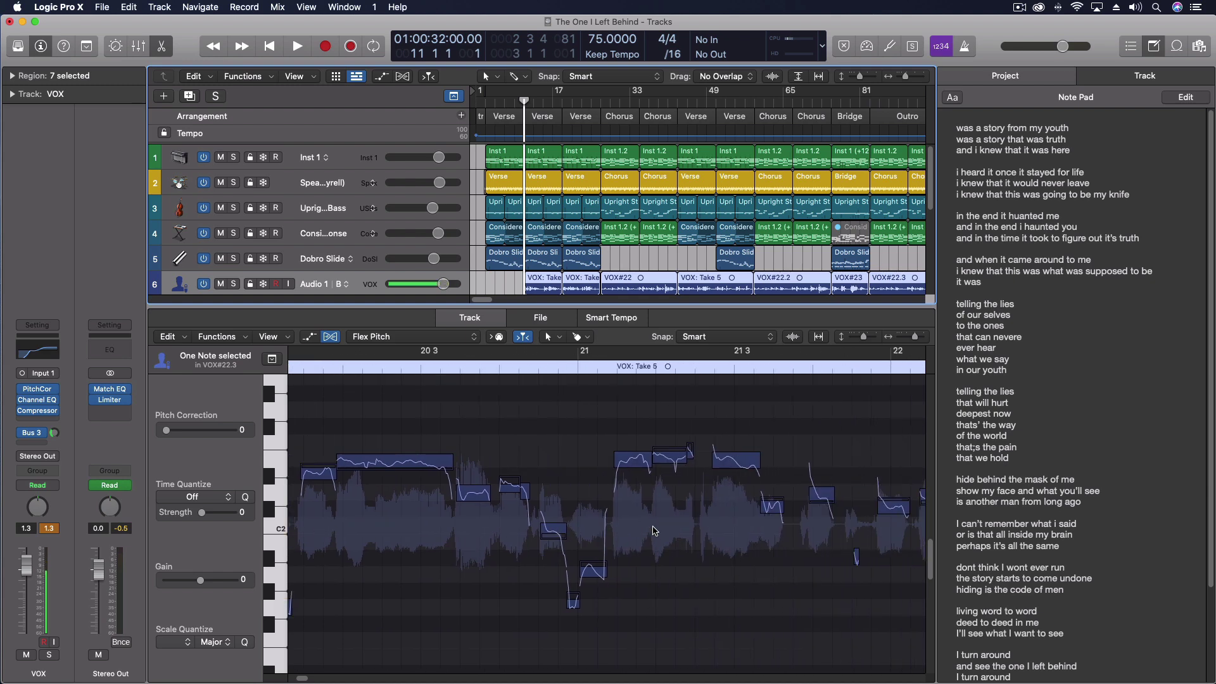
scroll(654, 530, left, 20)
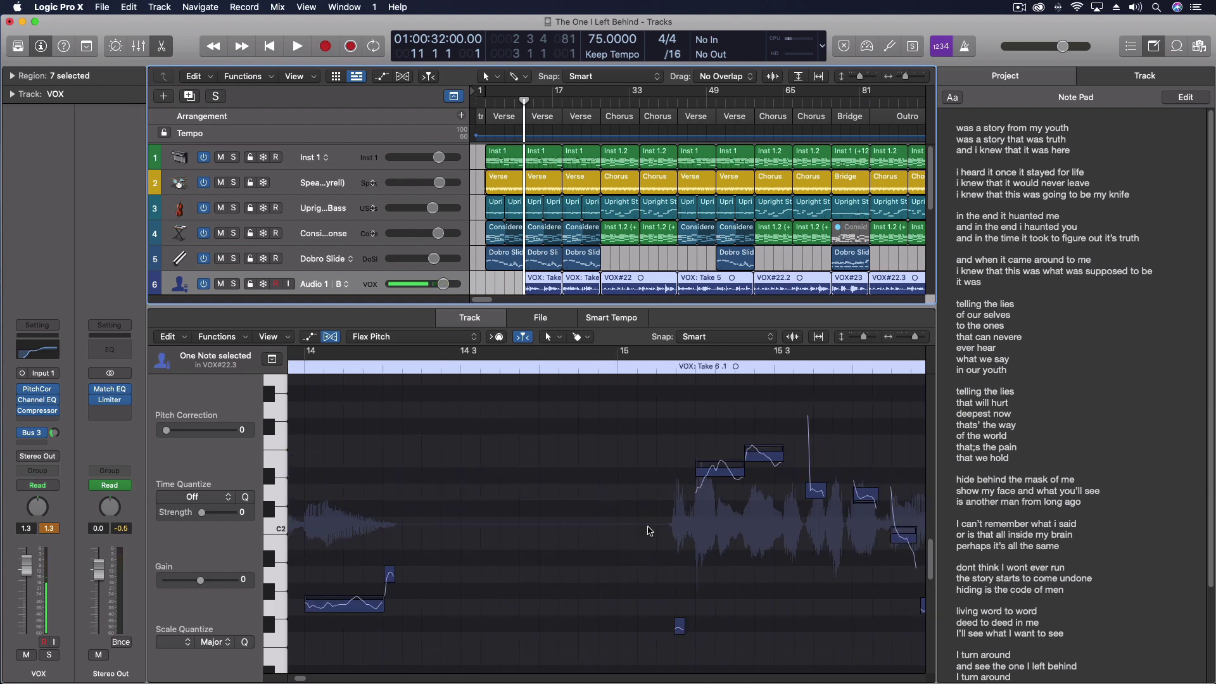
Step: Look over the vocal regions on the Audio 1 to Audio 6 tracks across the arrangement up to the outro
scroll(249, 279, down, 3)
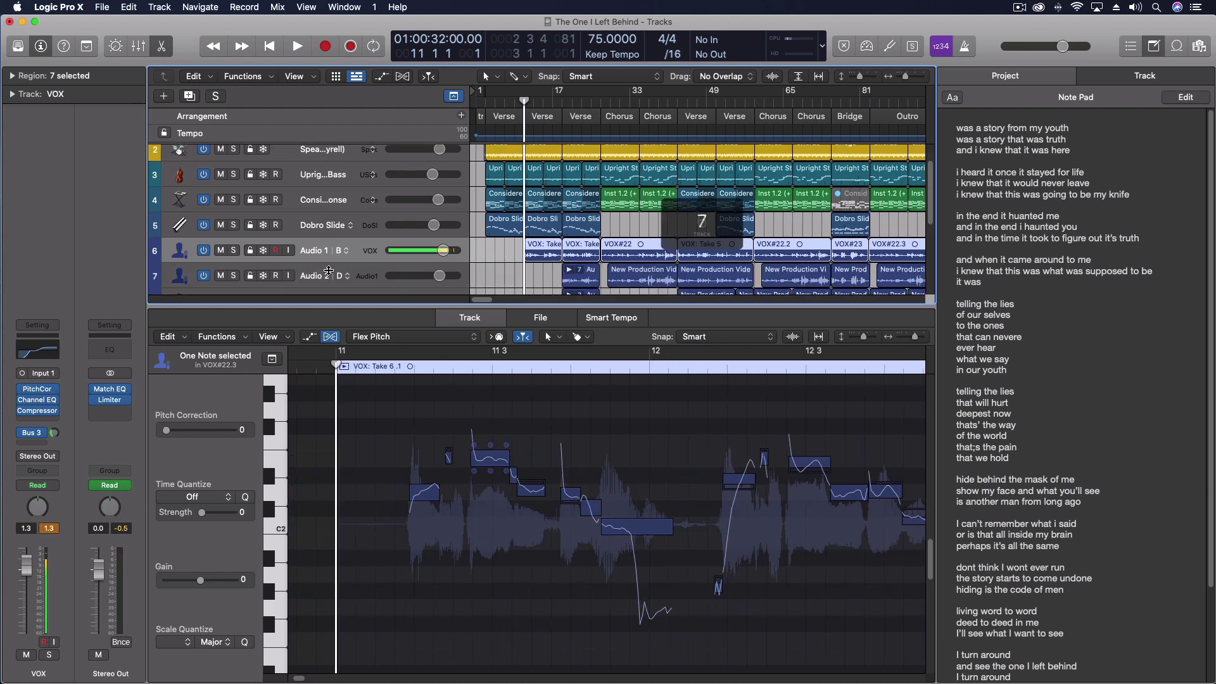
scroll(508, 245, down, 2)
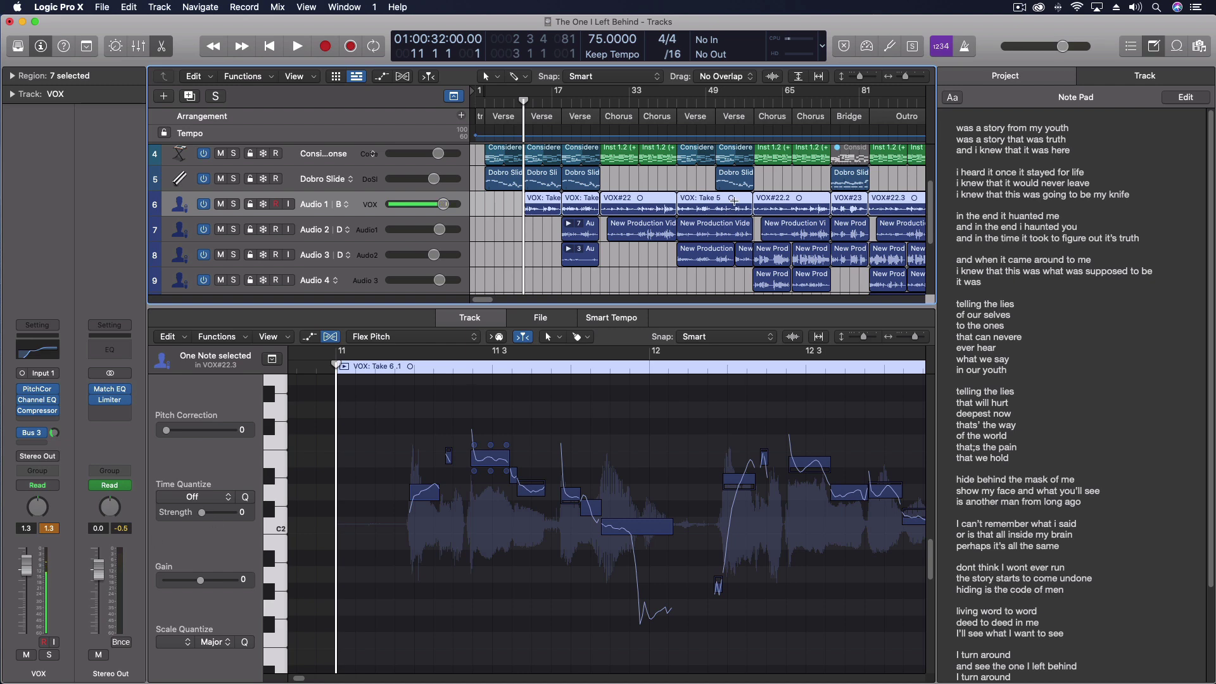
scroll(601, 266, up, 3)
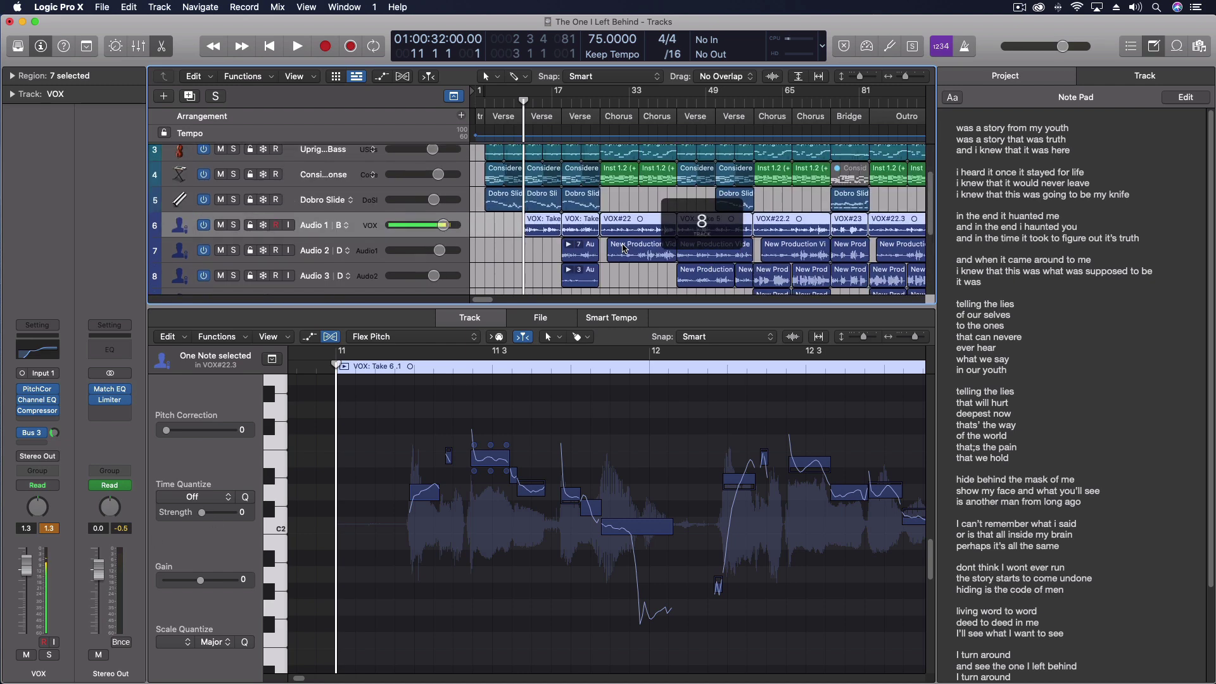
scroll(624, 248, down, 3)
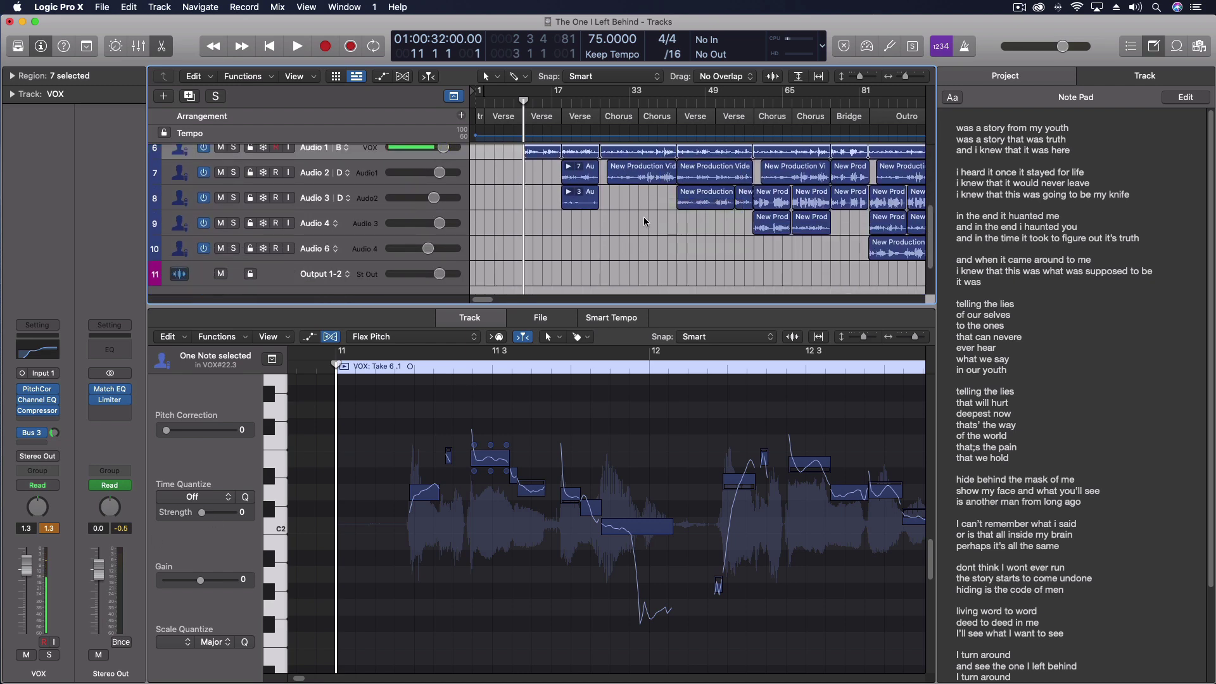
scroll(785, 232, right, 10)
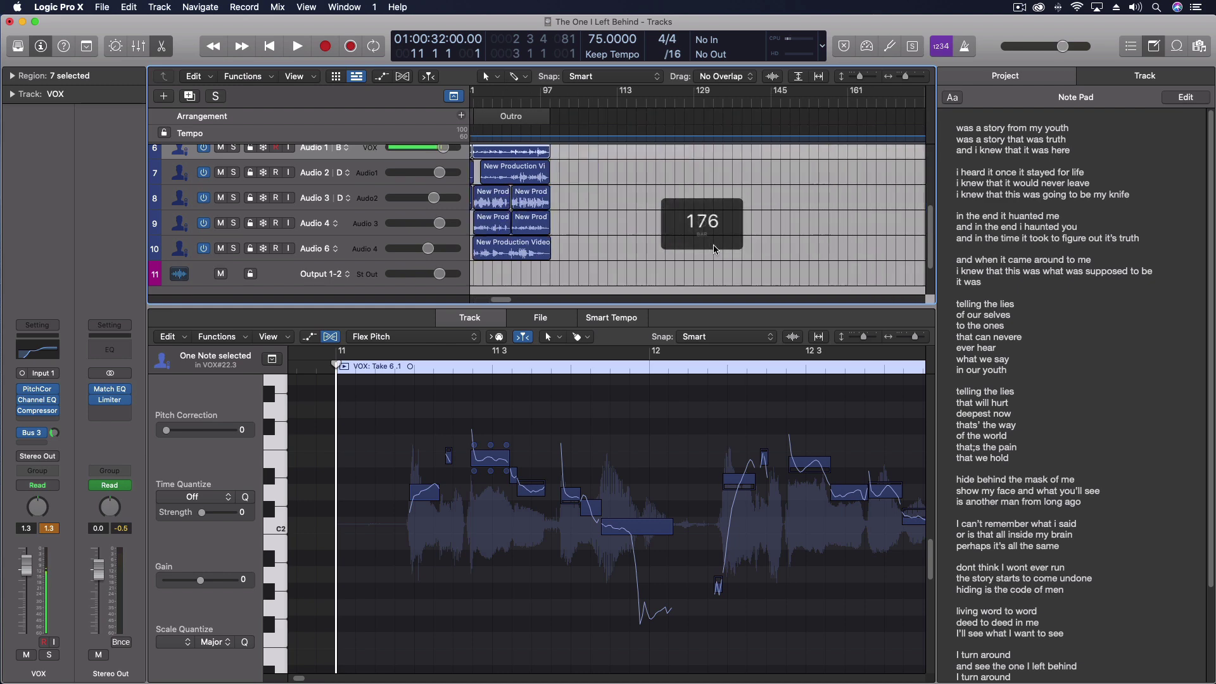
scroll(638, 258, up, 3)
scroll(638, 258, down, 2)
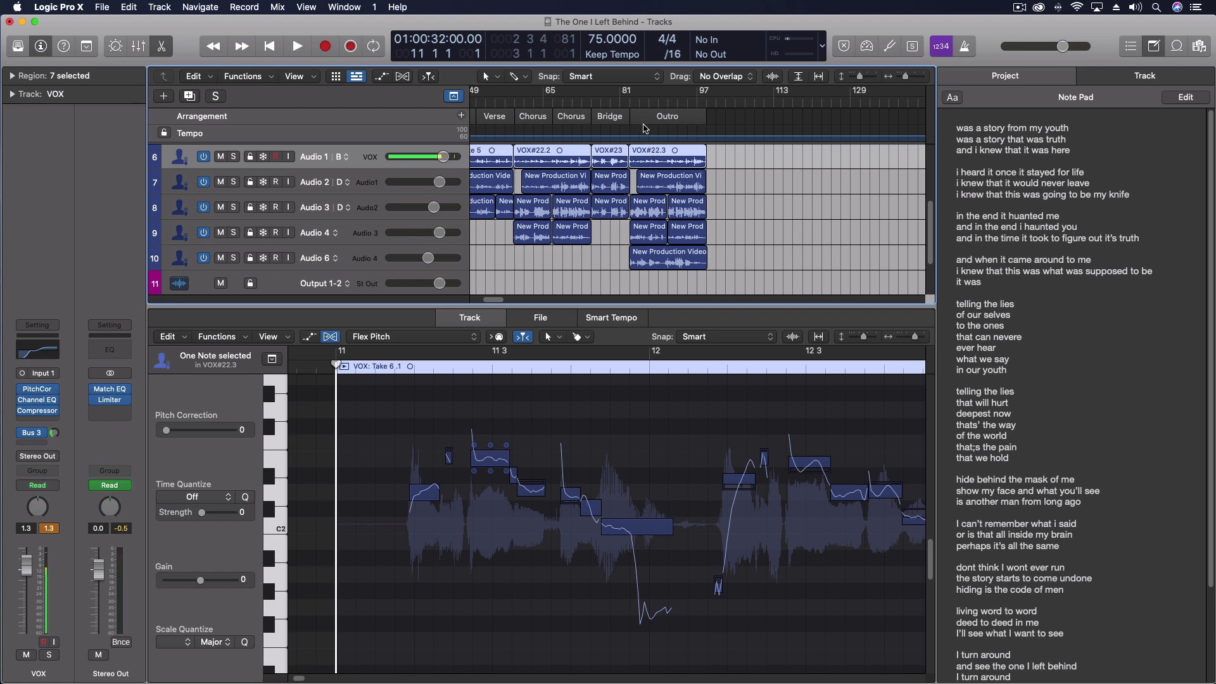
scroll(641, 190, left, 10)
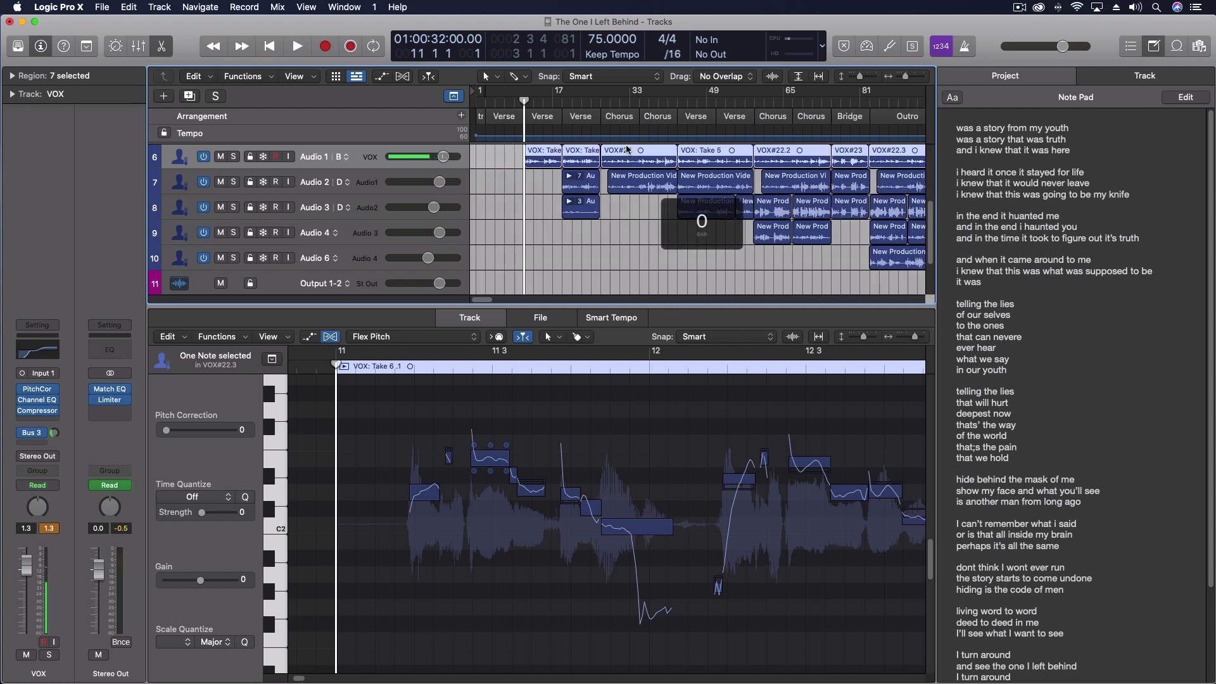
Step: Play the song from bar 11 to hear the pitch-edited vocal and stop at bar 14
key(space)
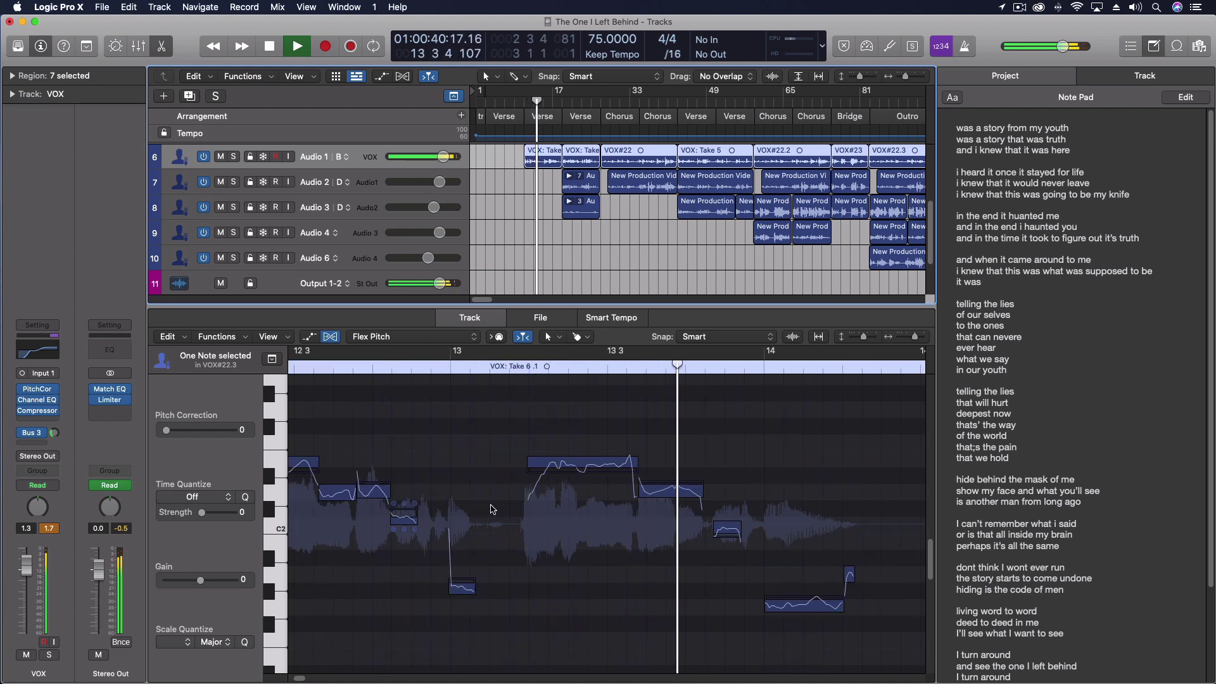
key(space)
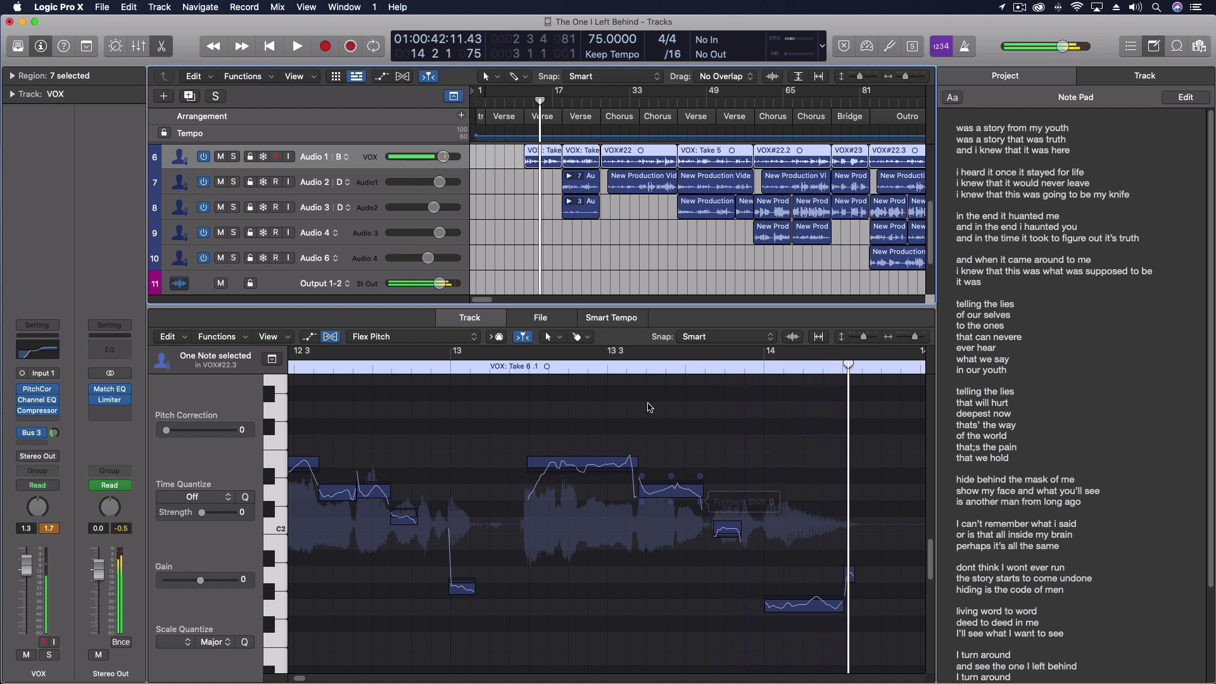
Step: Move the playhead back to just before bar 11 in the Flex Pitch editor and play the song from there
scroll(510, 432, left, 3)
scroll(510, 432, left, 3)
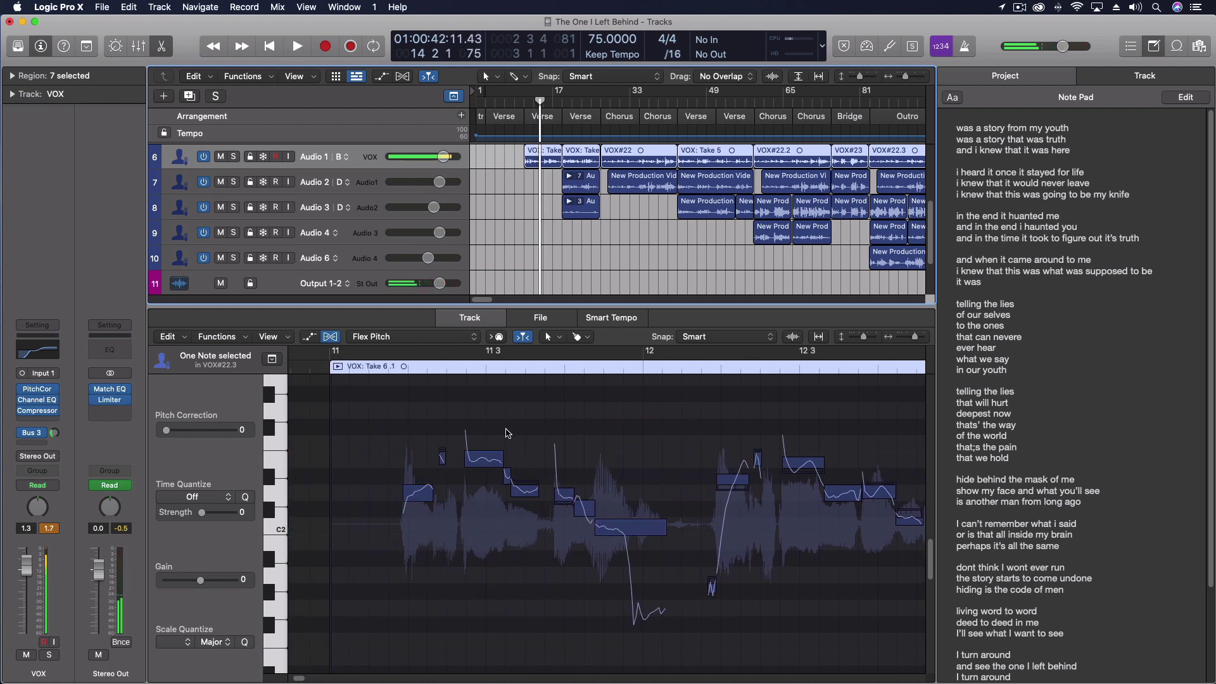
click(388, 367)
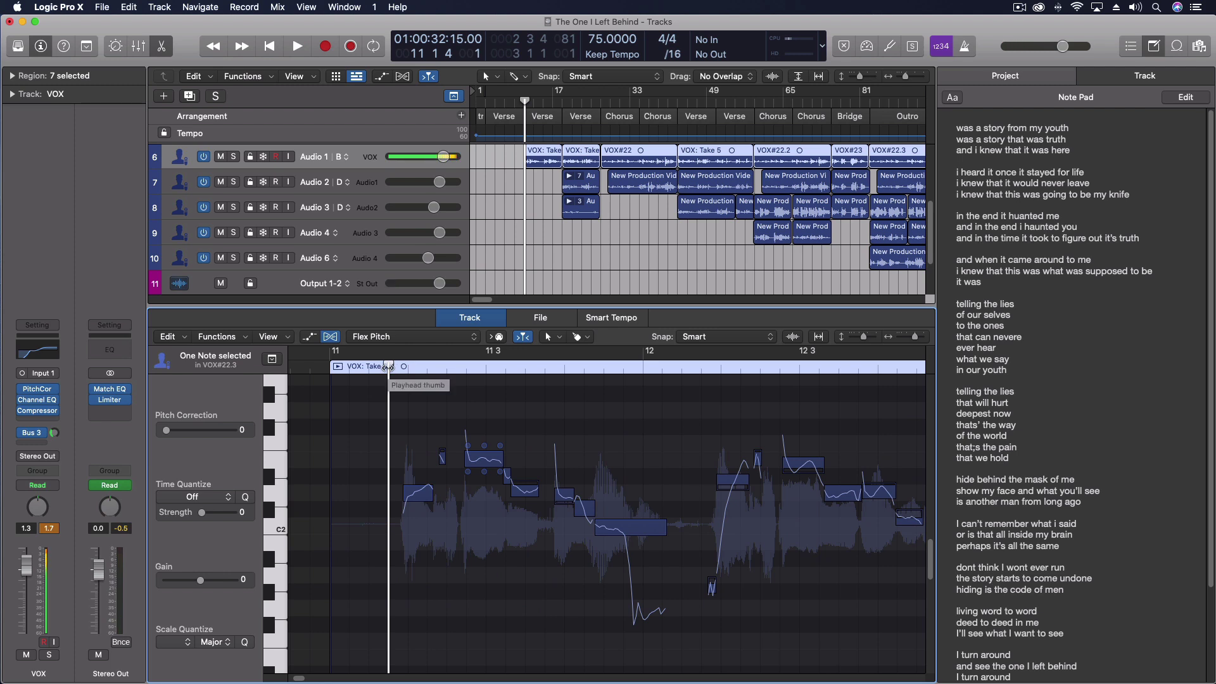
mouse_move(388, 367)
mouse_down()
mouse_move(365, 366)
mouse_move(384, 366)
mouse_up()
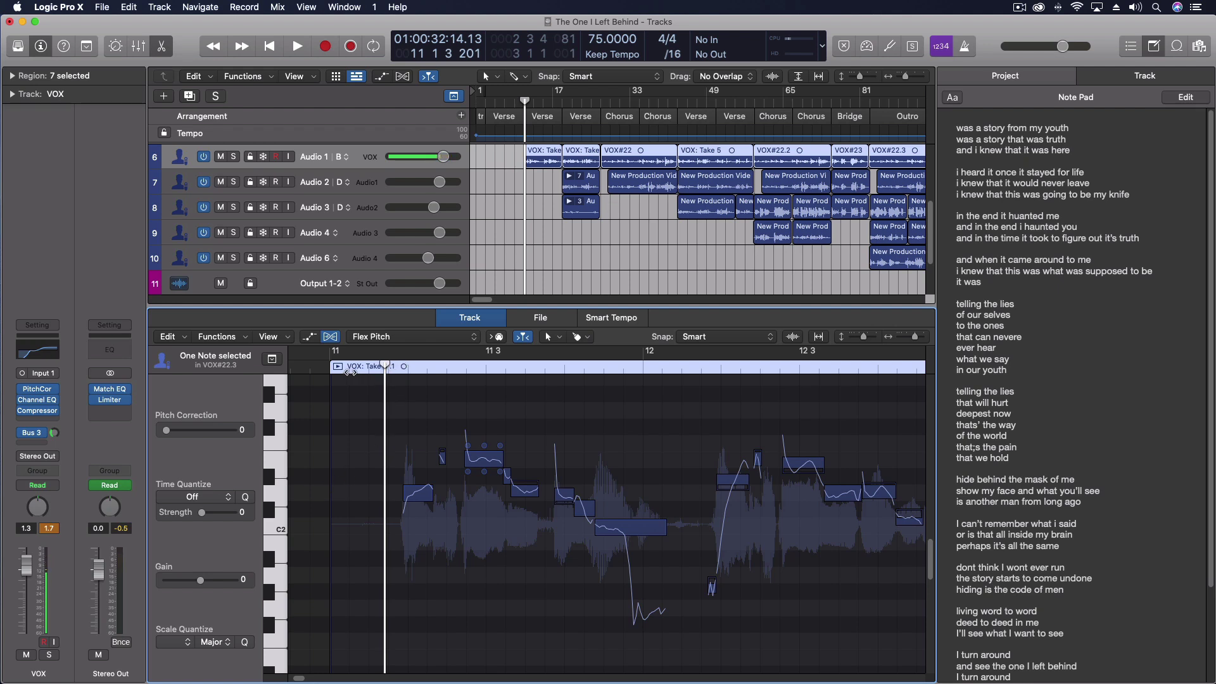
drag(384, 365, 309, 366)
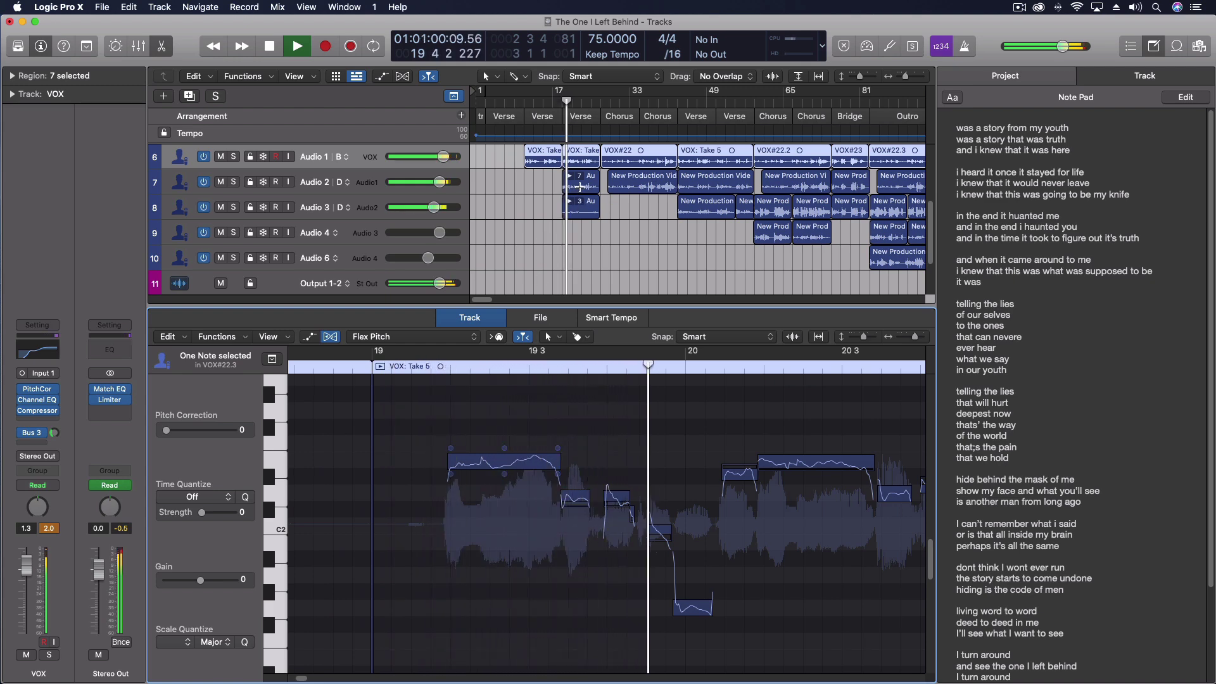
Step: Select the take folders on Audio 2 and Audio 3 during playback, followed by the VOX: Take 5 region on Audio 1
click(587, 185)
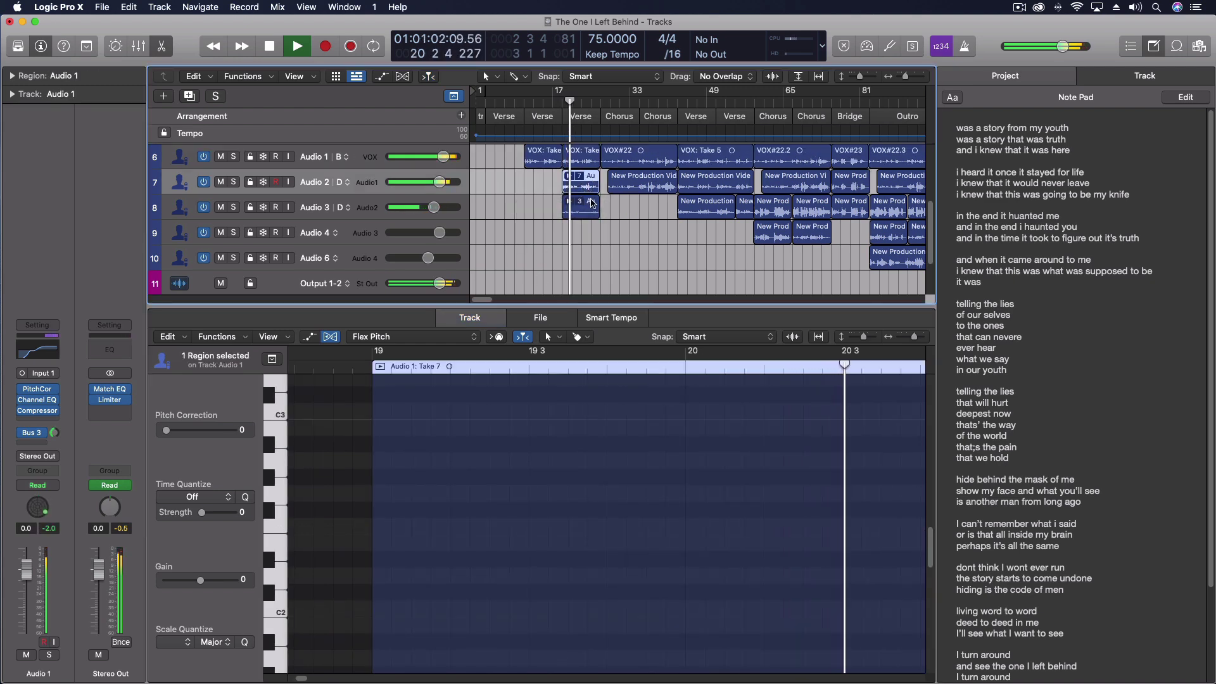
click(590, 207)
click(581, 156)
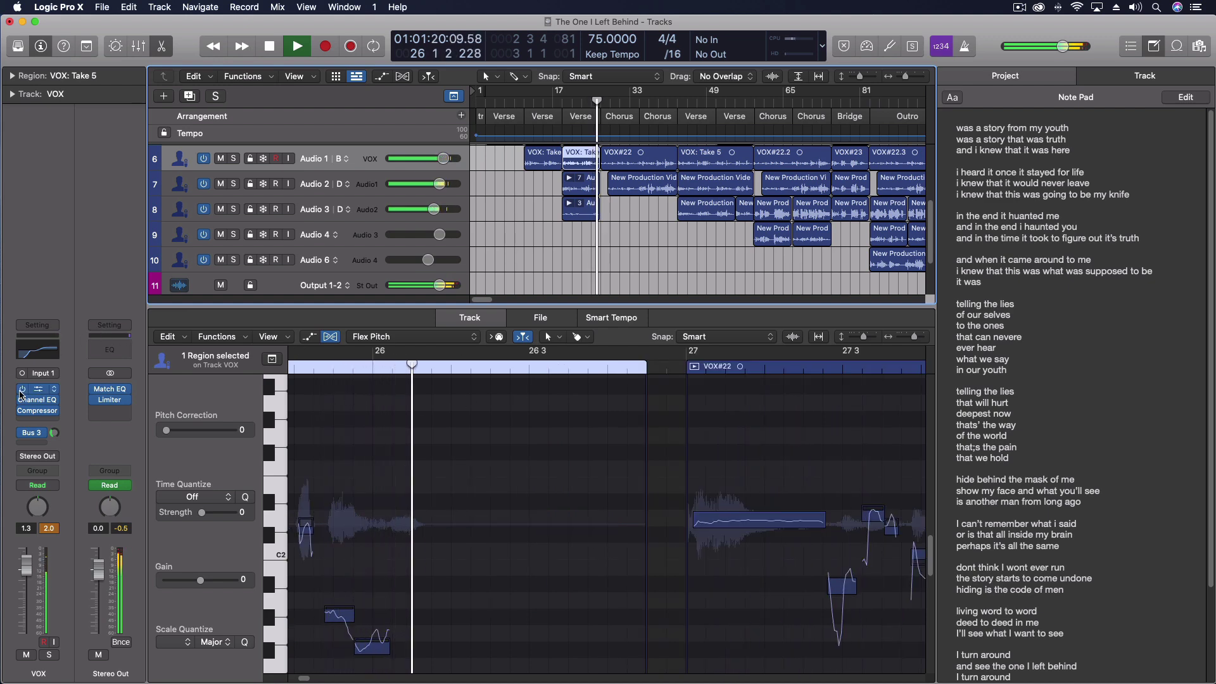
Step: Open the vocal channel's Channel EQ and Compressor and arrange their windows side by side while the song plays
click(40, 401)
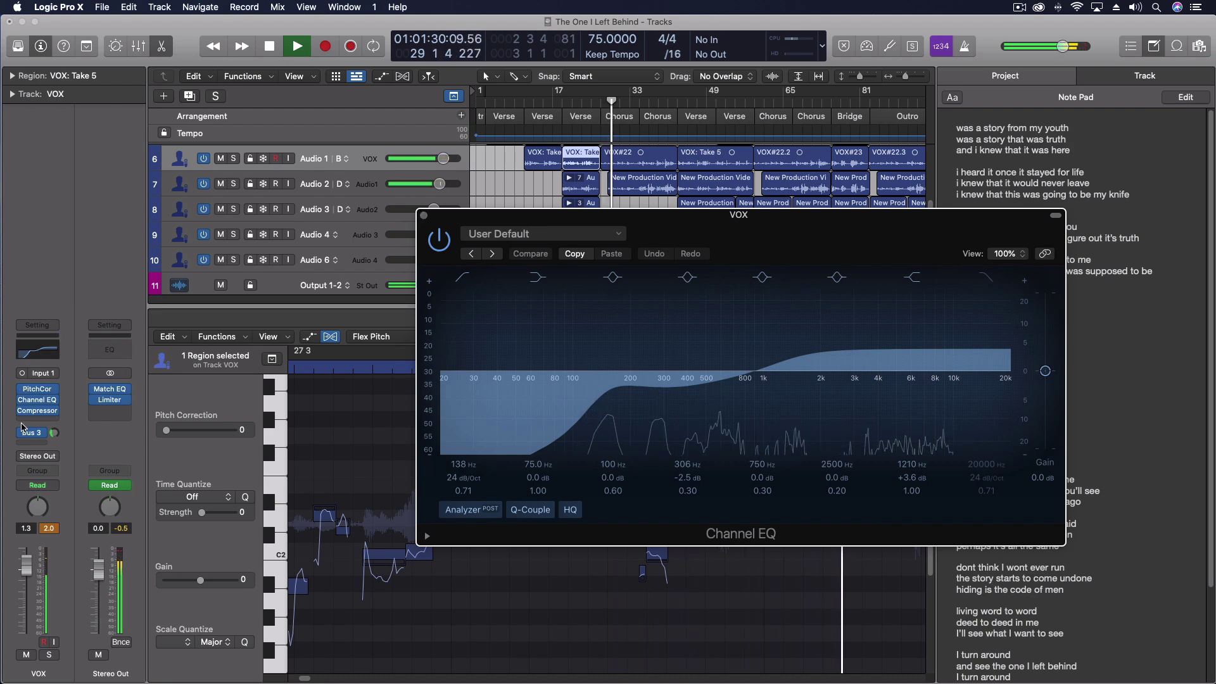
click(40, 411)
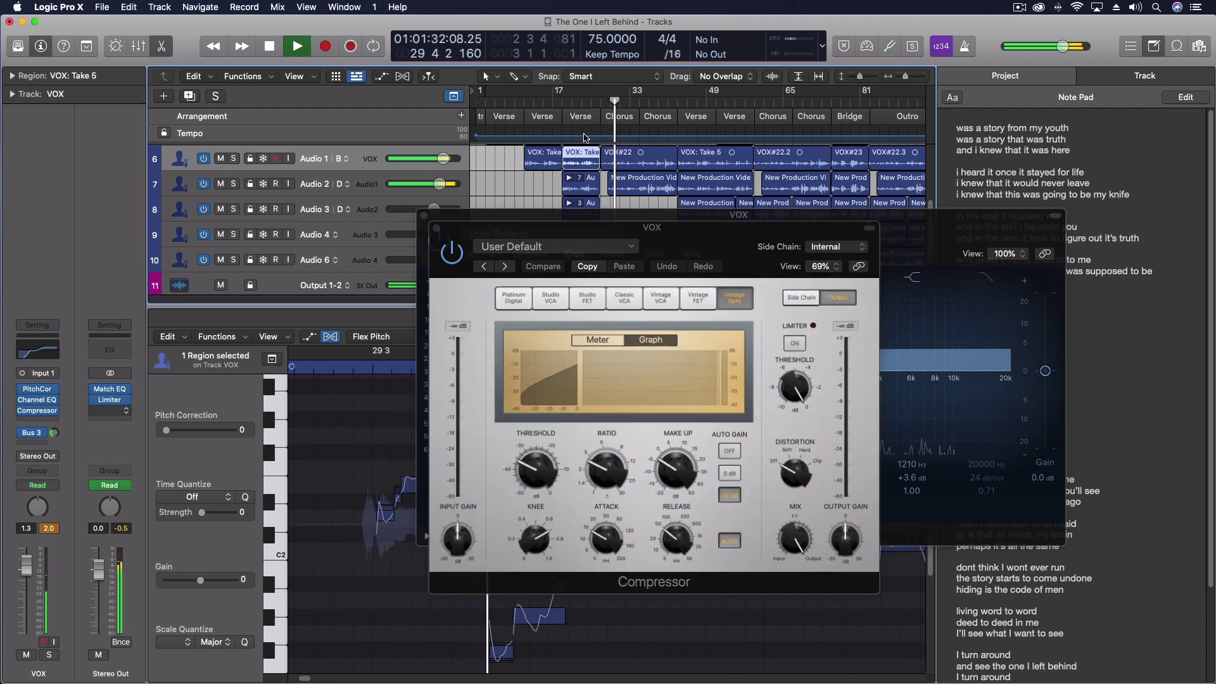
drag(798, 275, 426, 130)
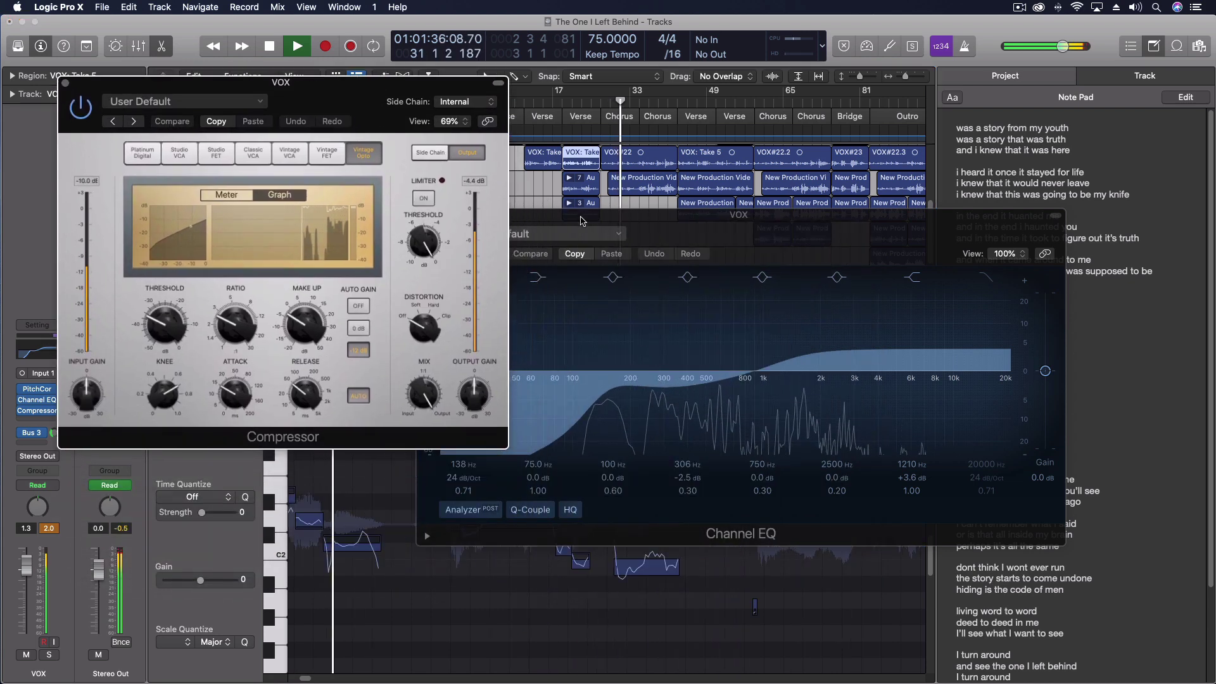
drag(601, 224, 721, 241)
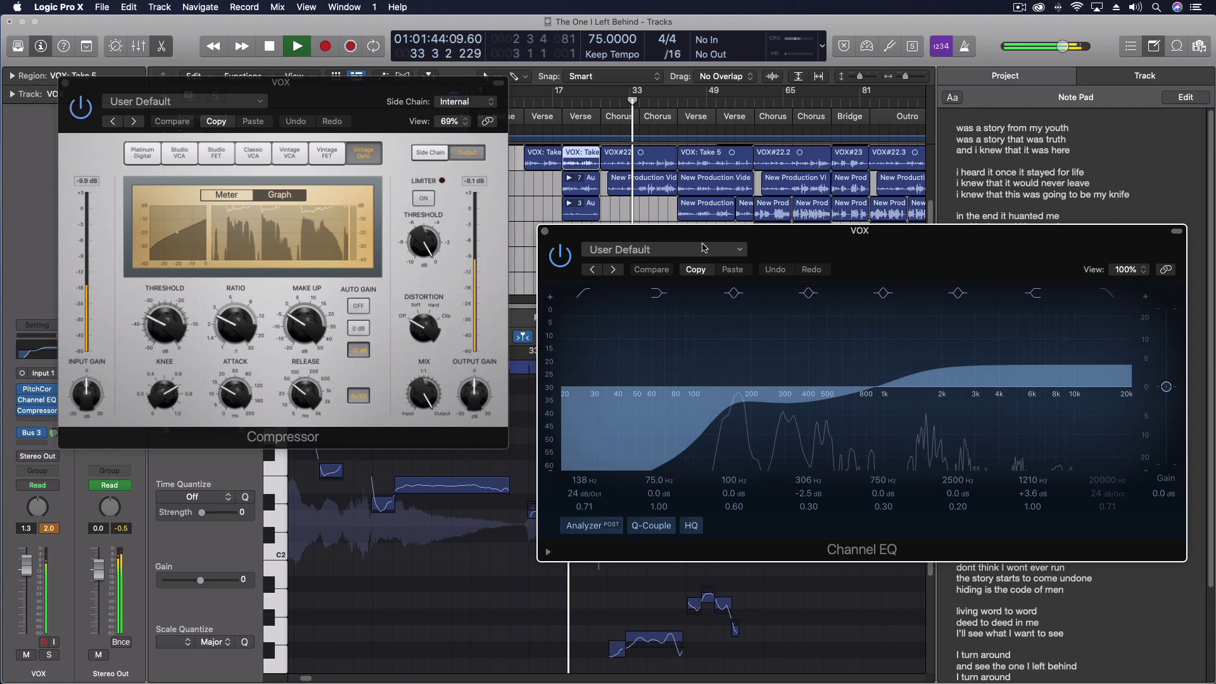
Step: Stop playback and close the Channel EQ and Compressor windows
click(545, 232)
key(space)
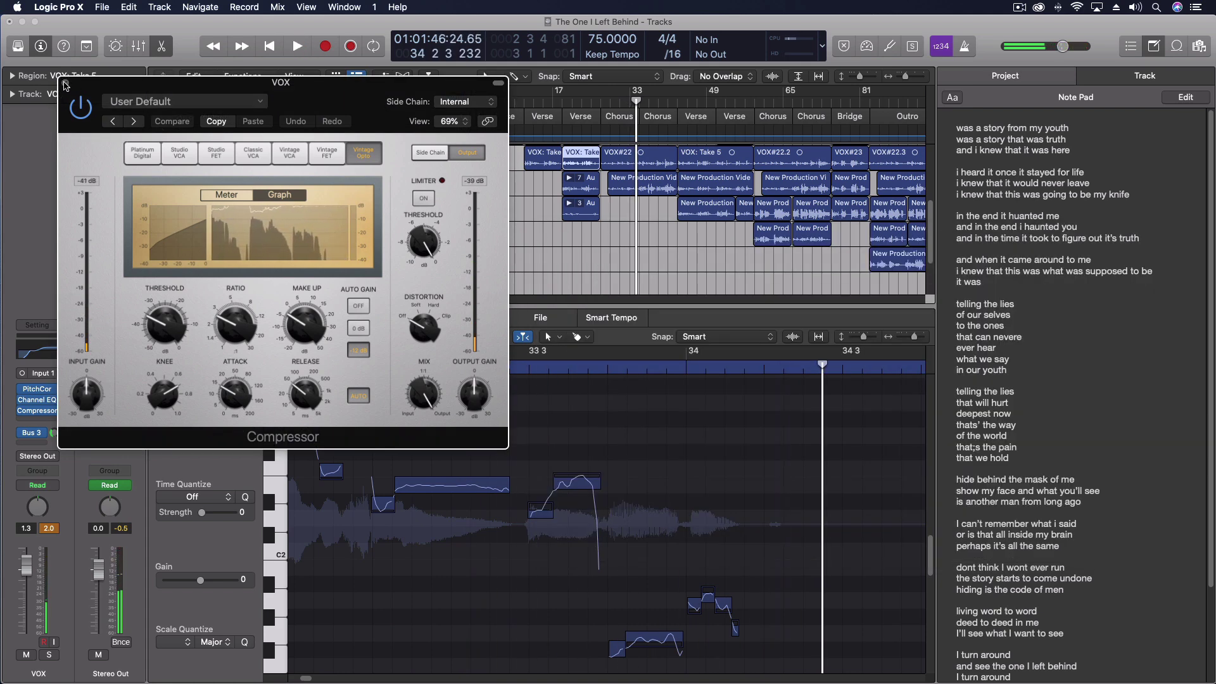
click(66, 82)
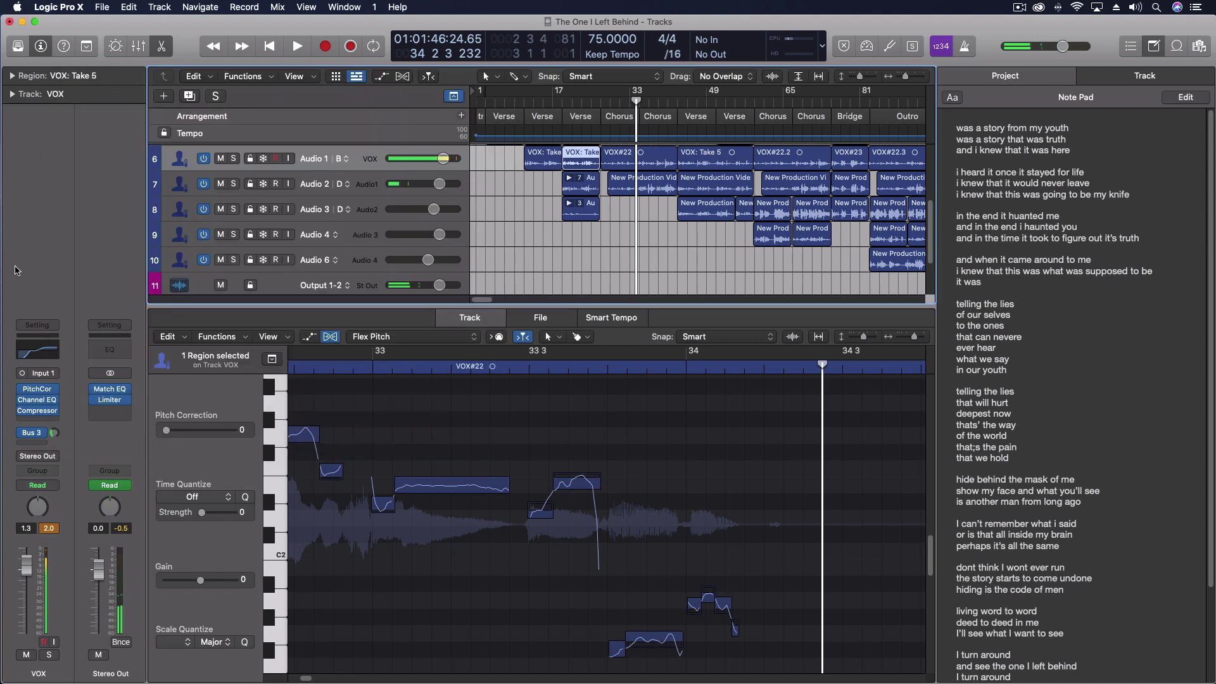
Step: Open the vocal channel's Channel EQ to examine its frequency curve, and close it again
click(48, 356)
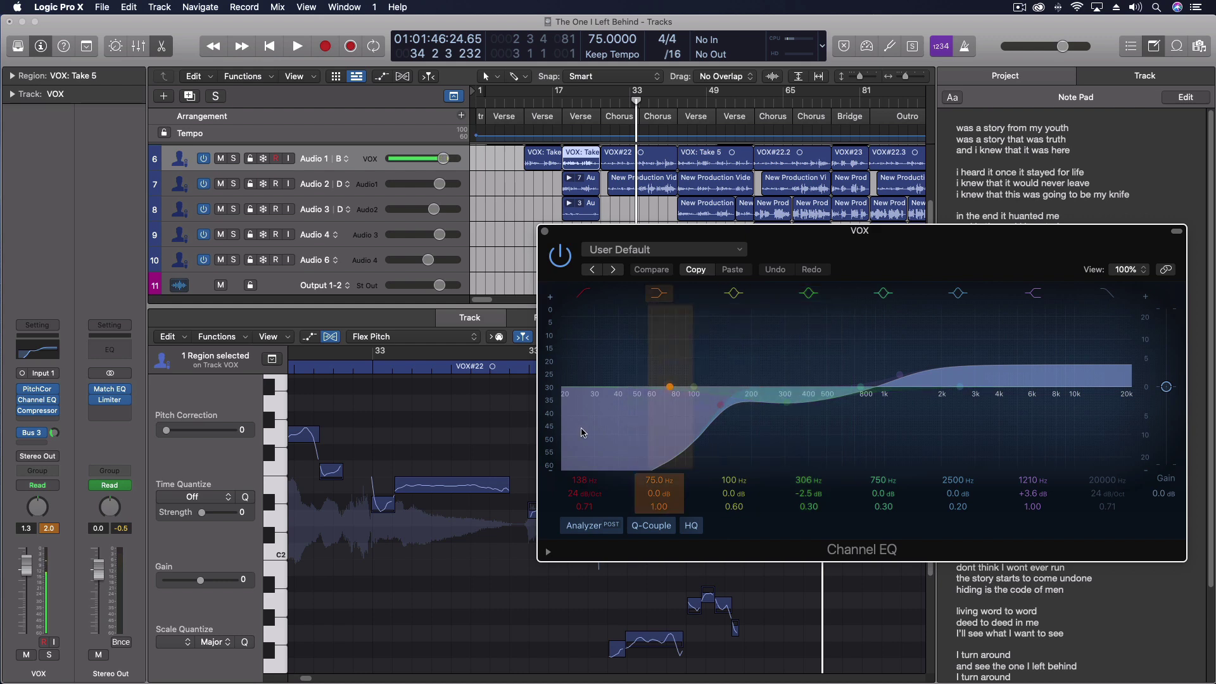
click(545, 233)
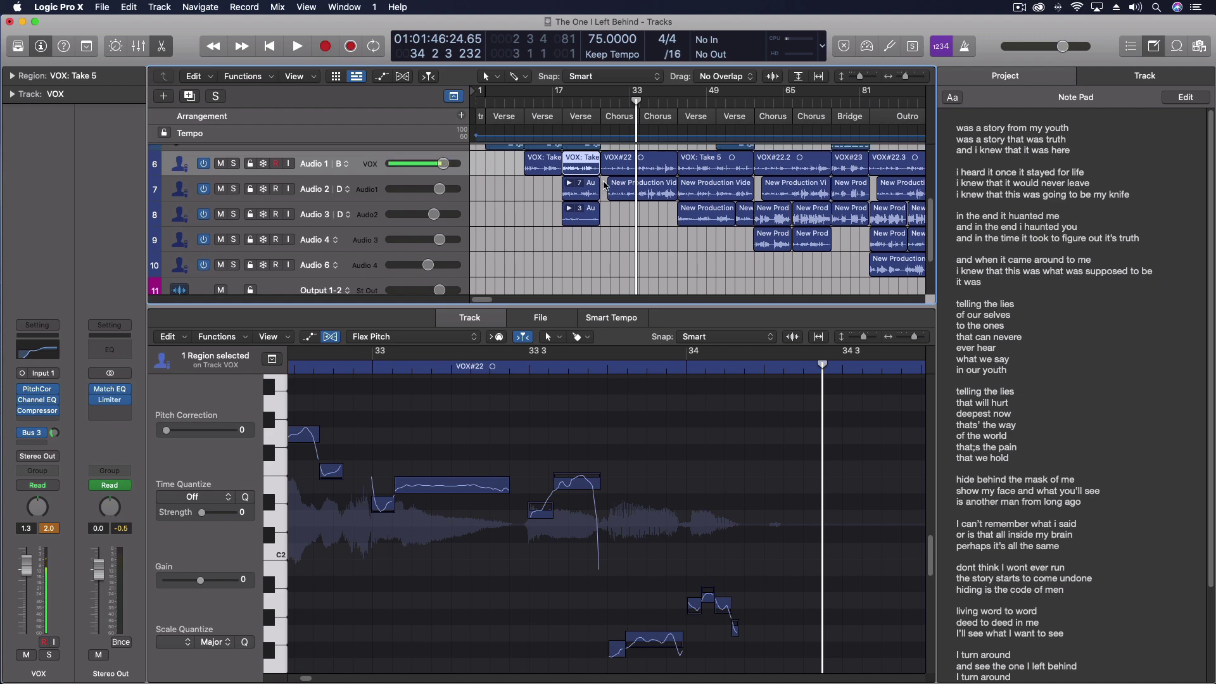
Step: Show the mixer below the tracks and enlarge it so the full channel strips have more room
scroll(609, 190, up, 2)
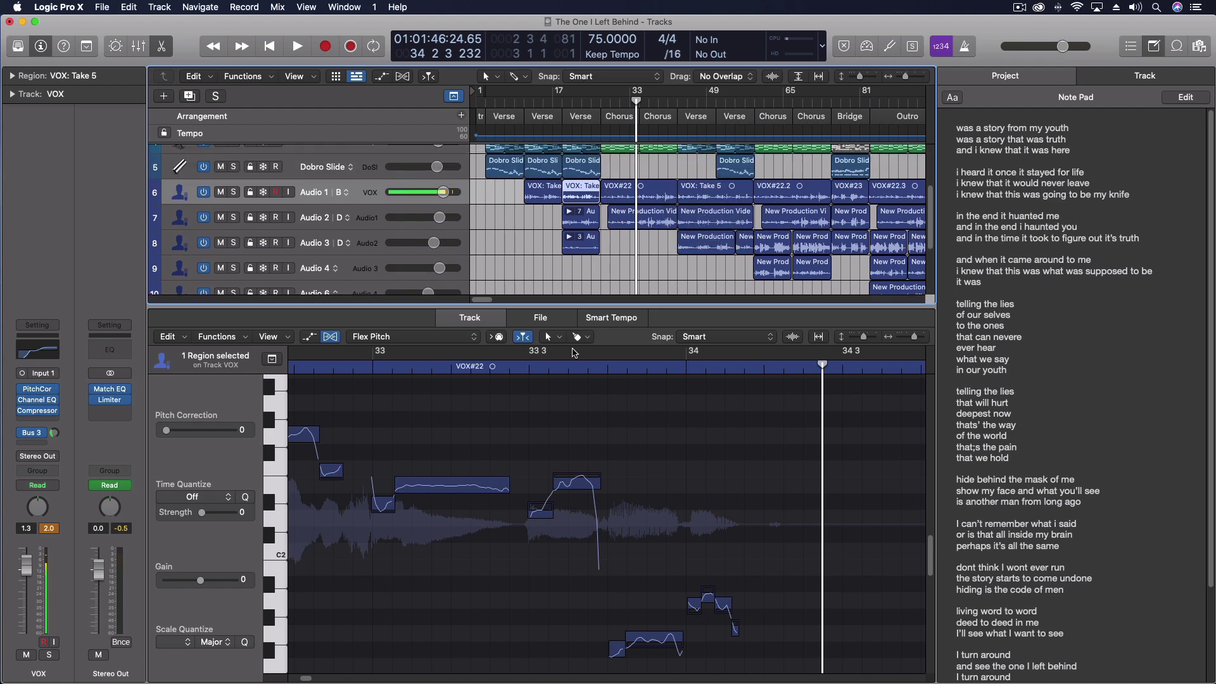
key(x)
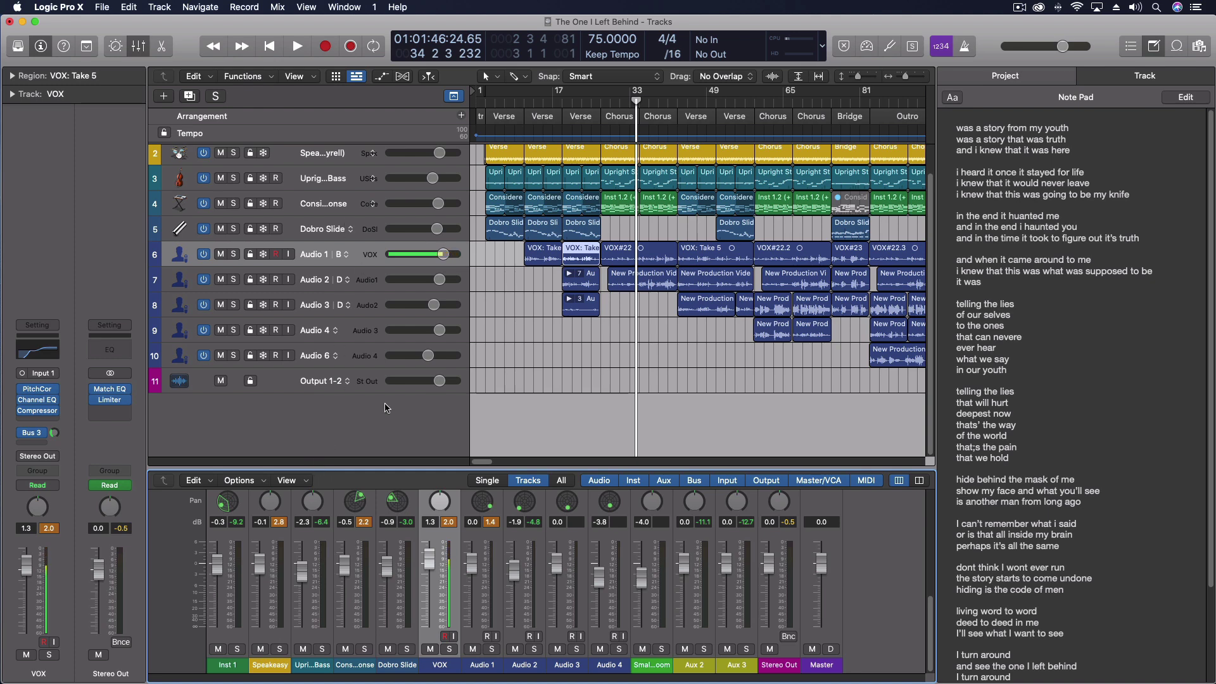
drag(388, 467, 413, 413)
scroll(367, 210, up, 2)
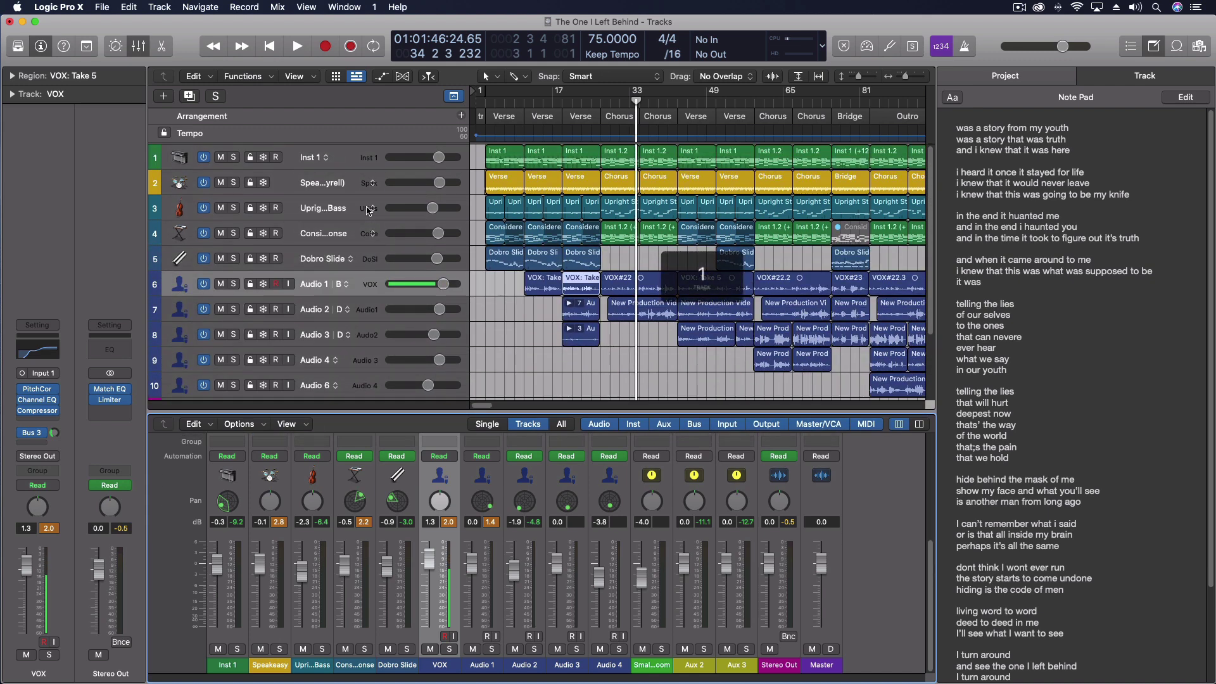
Step: Select the Inst 1 track, move the playhead to bar 3 and solo the track
click(350, 155)
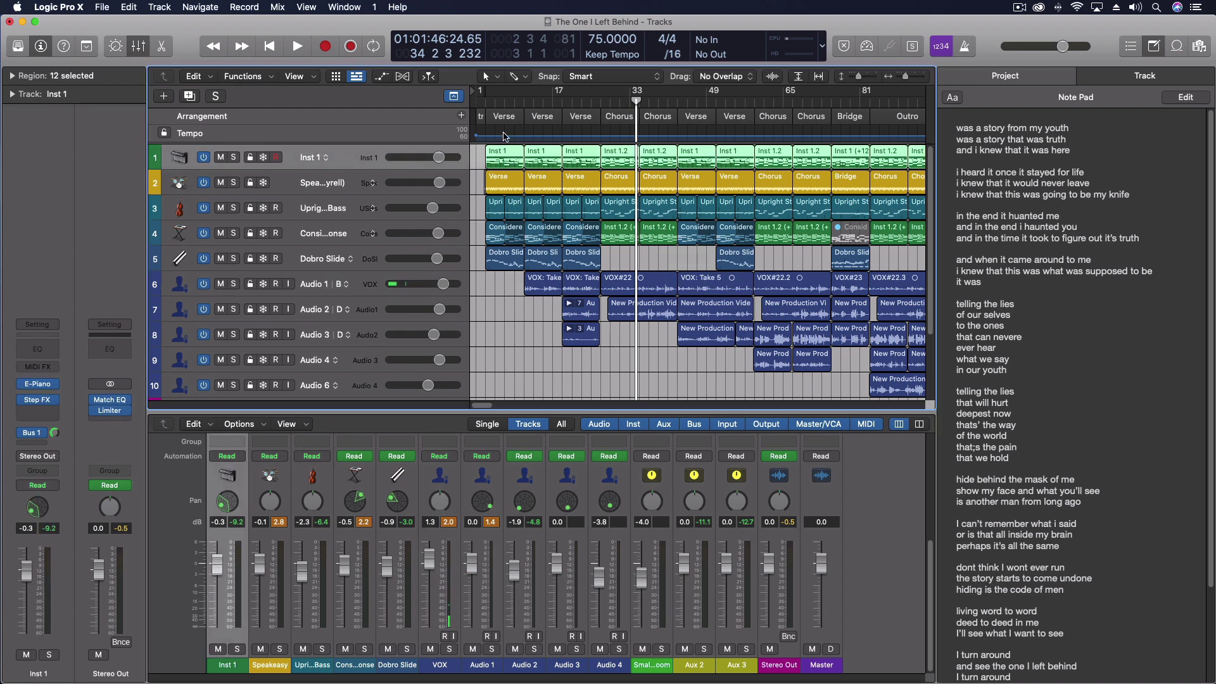
drag(506, 102, 484, 101)
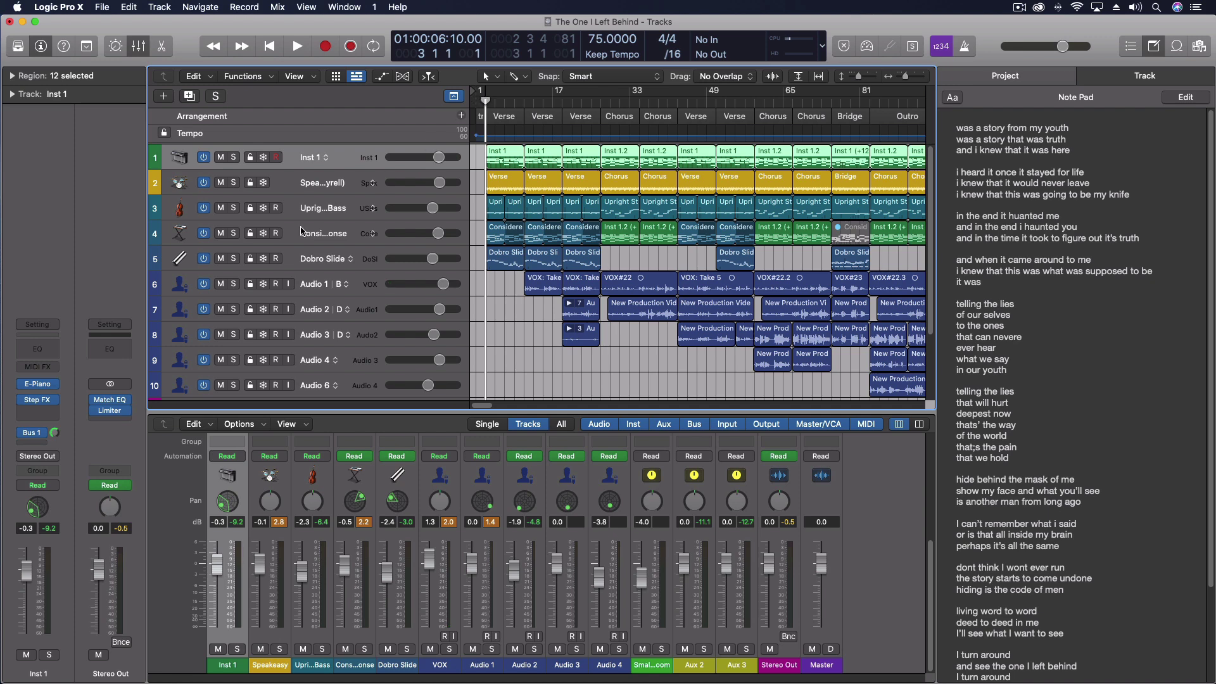
click(233, 158)
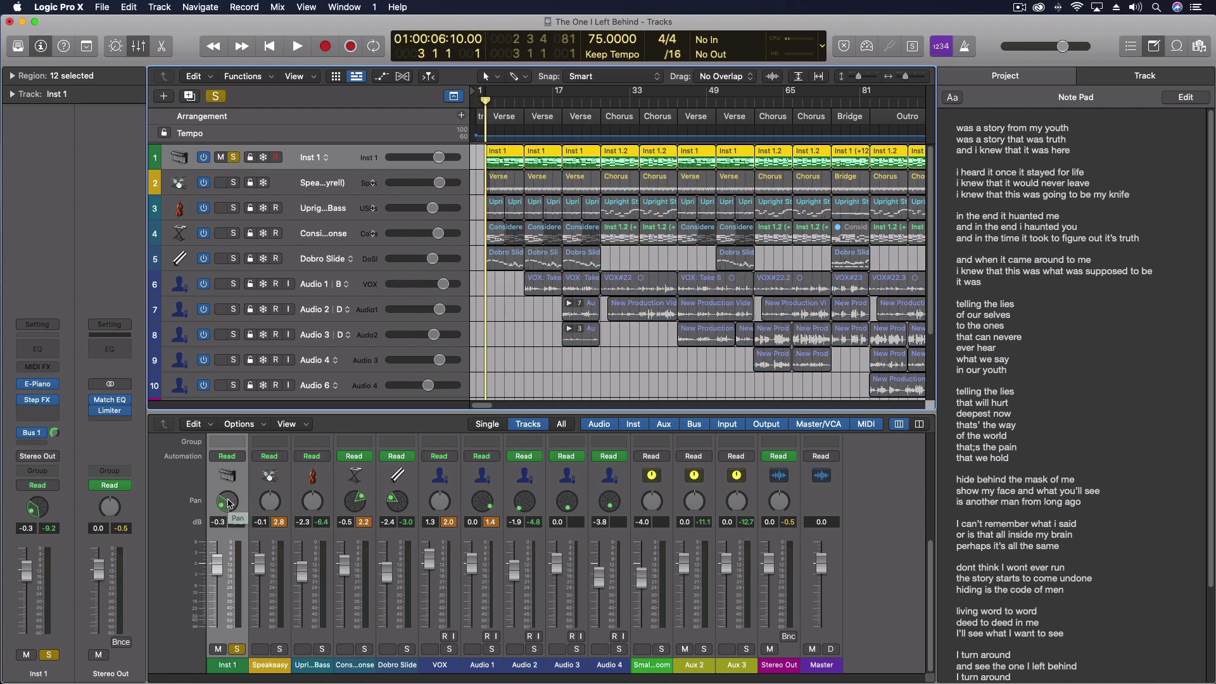
Step: Review the output and panning options of Inst 1 without changing them, and play the soloed track briefly from bar 3
click(43, 456)
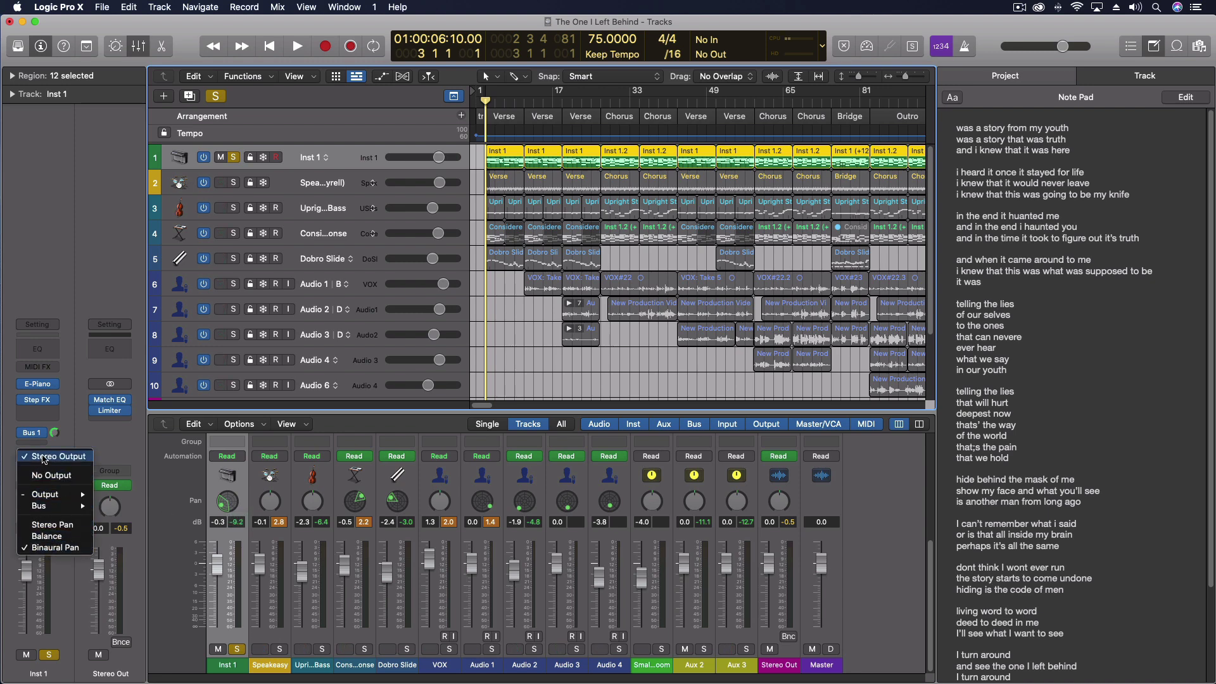
click(139, 444)
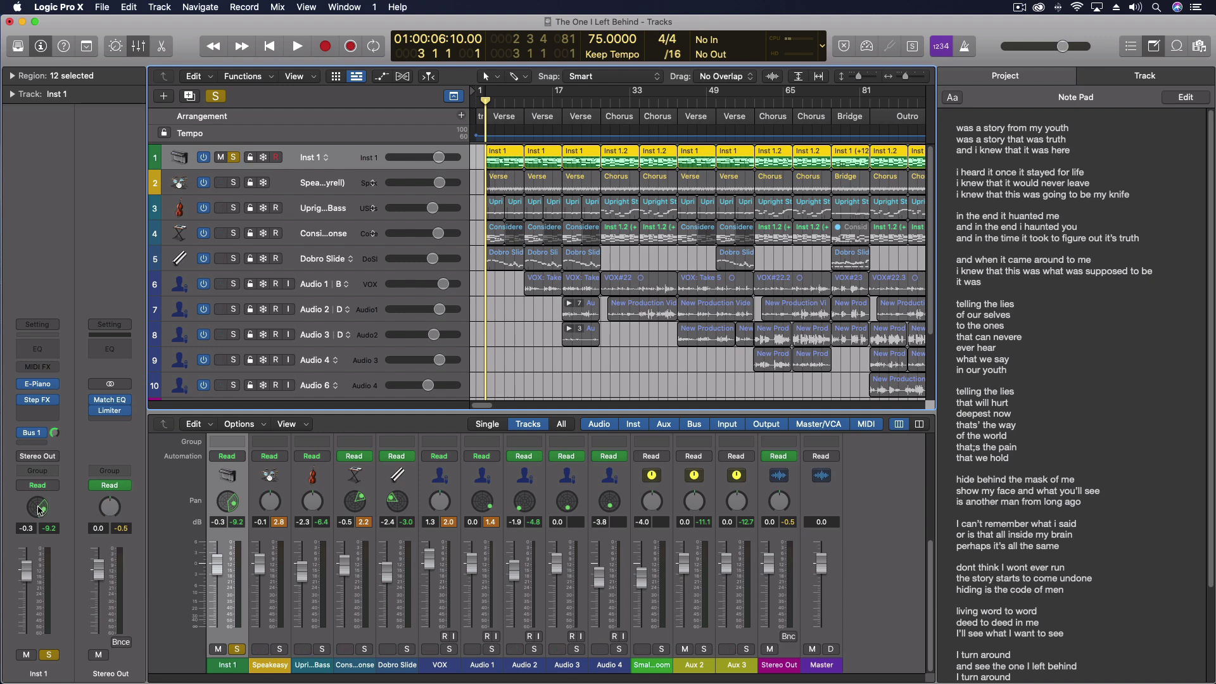
key(space)
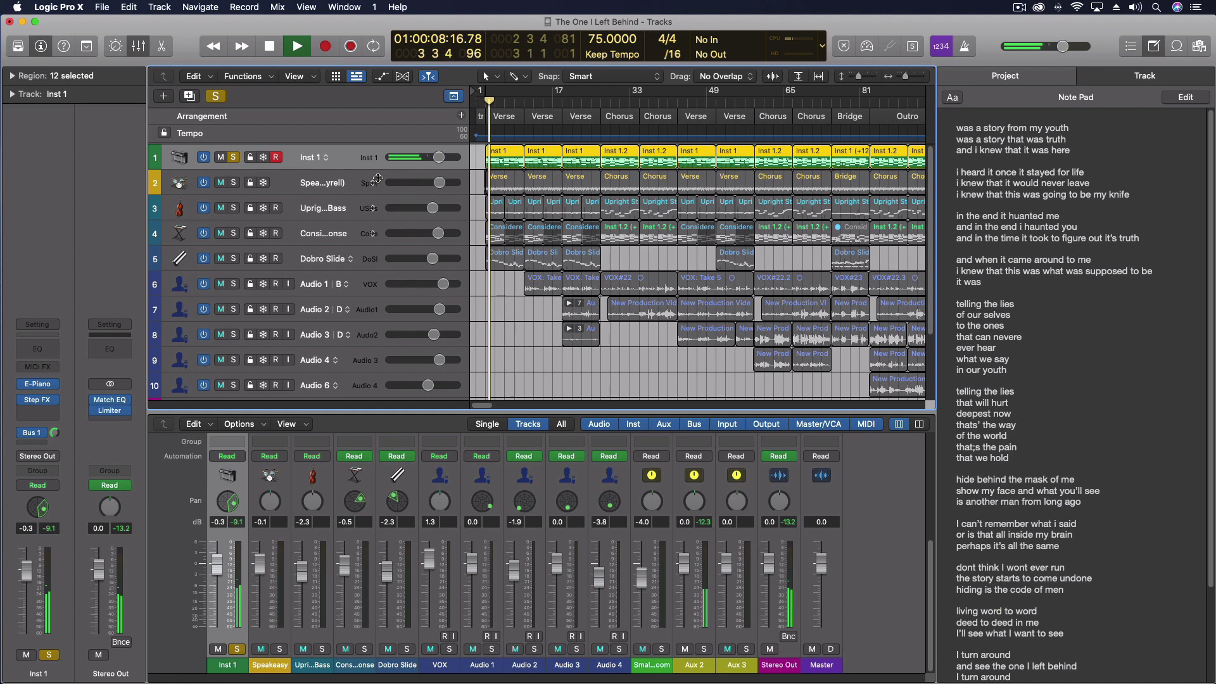
key(space)
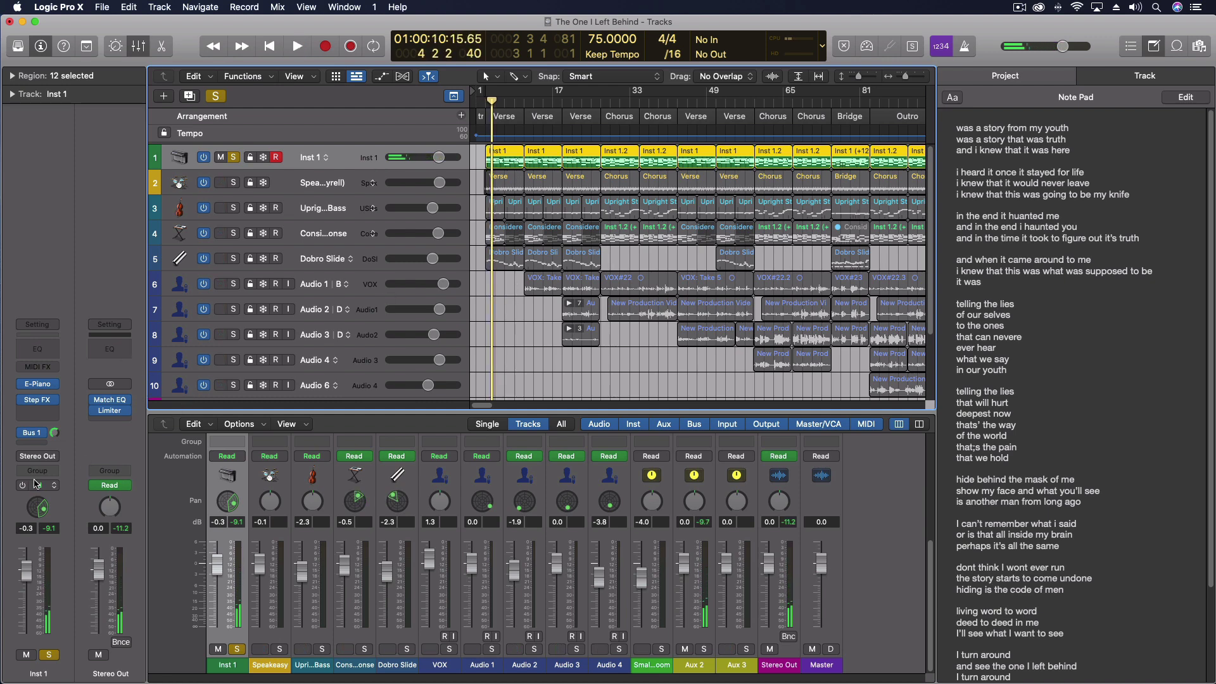
Step: Show the automation on all tracks and listen to the soloed Inst 1 up to bar 10
key(a)
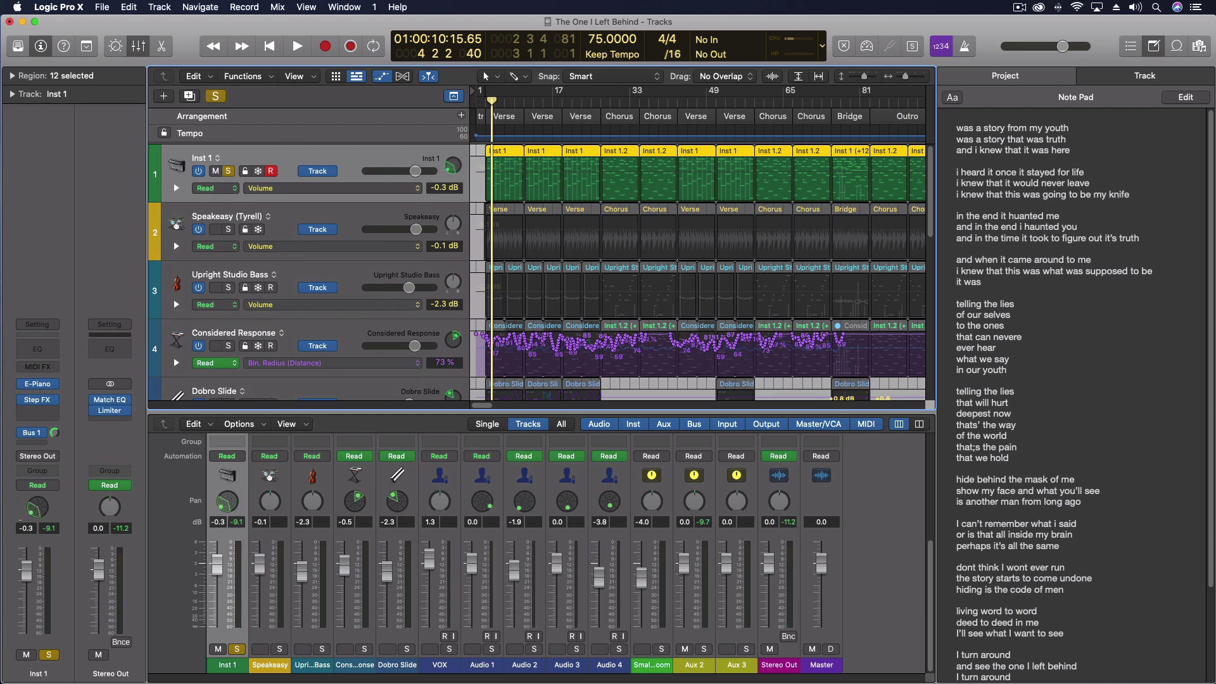
key(space)
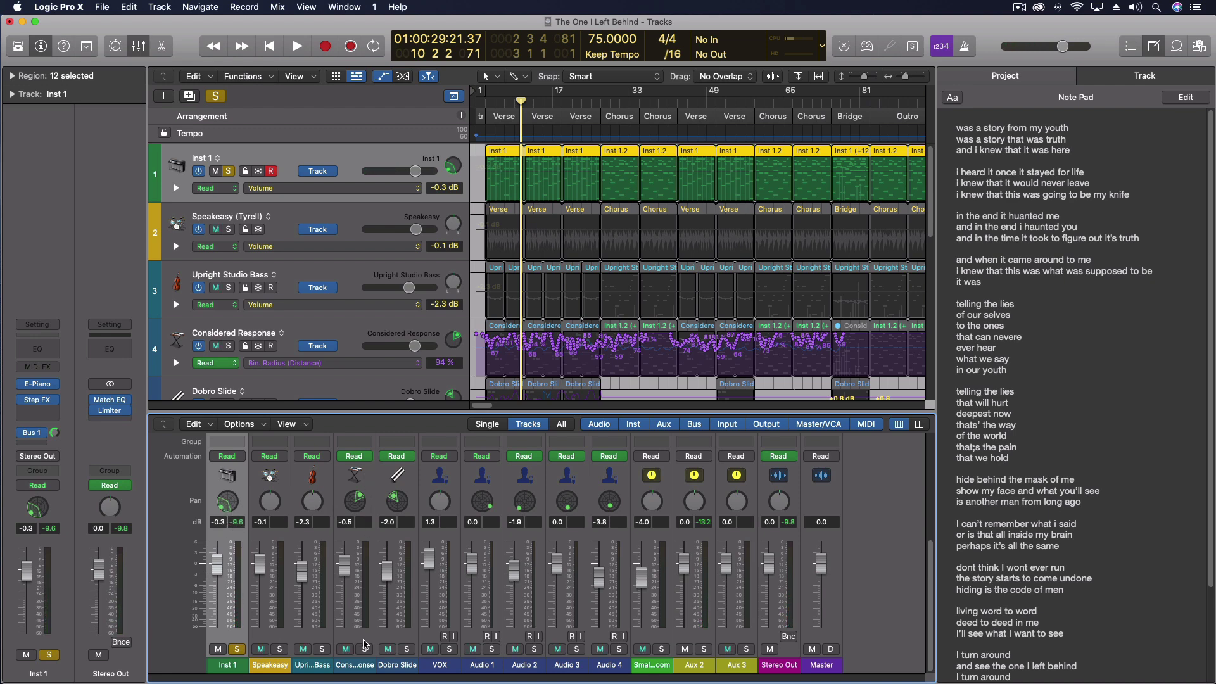
Step: Switch the solo from Inst 1 to Considered Response and resume playback
click(364, 648)
click(236, 649)
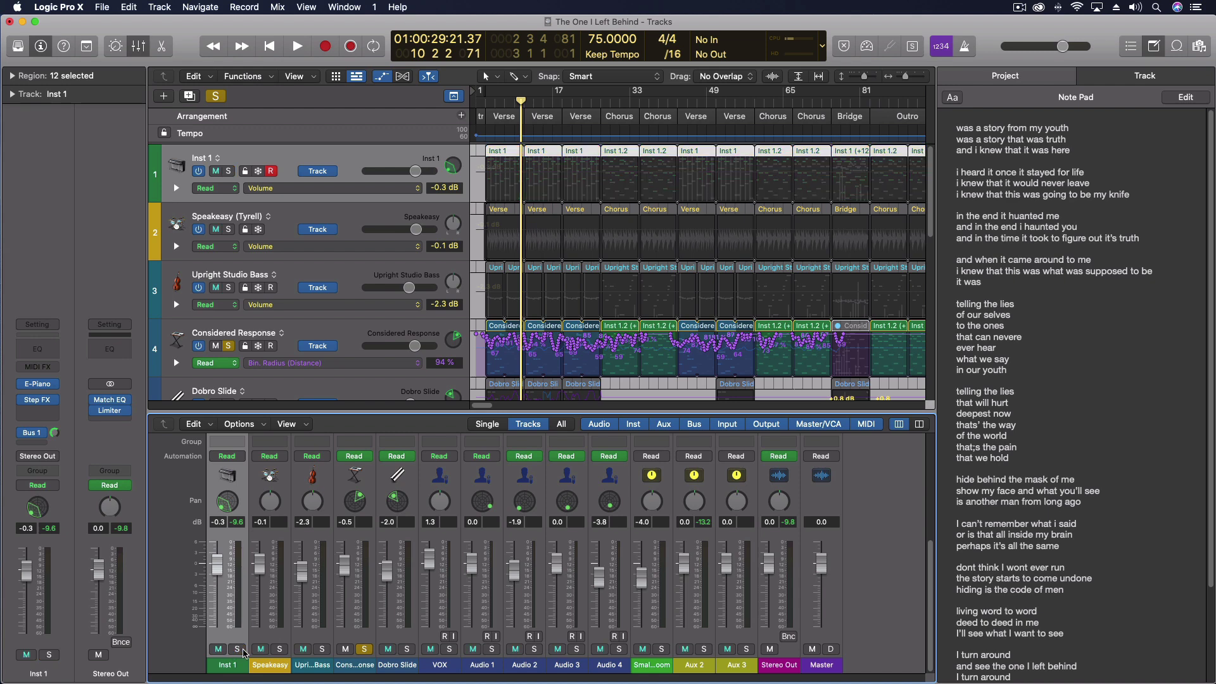
key(space)
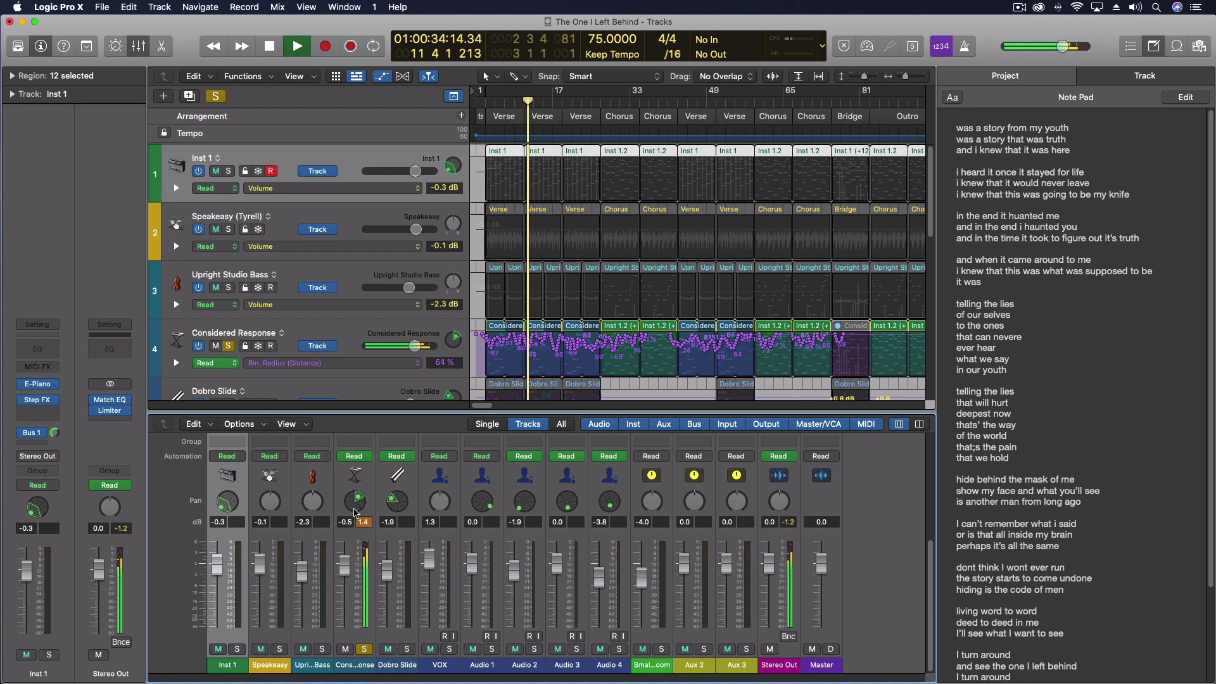
Step: Open Considered Response's Binaural Pan window, watch its automated movement during playback and close it
double_click(354, 506)
drag(624, 242, 409, 107)
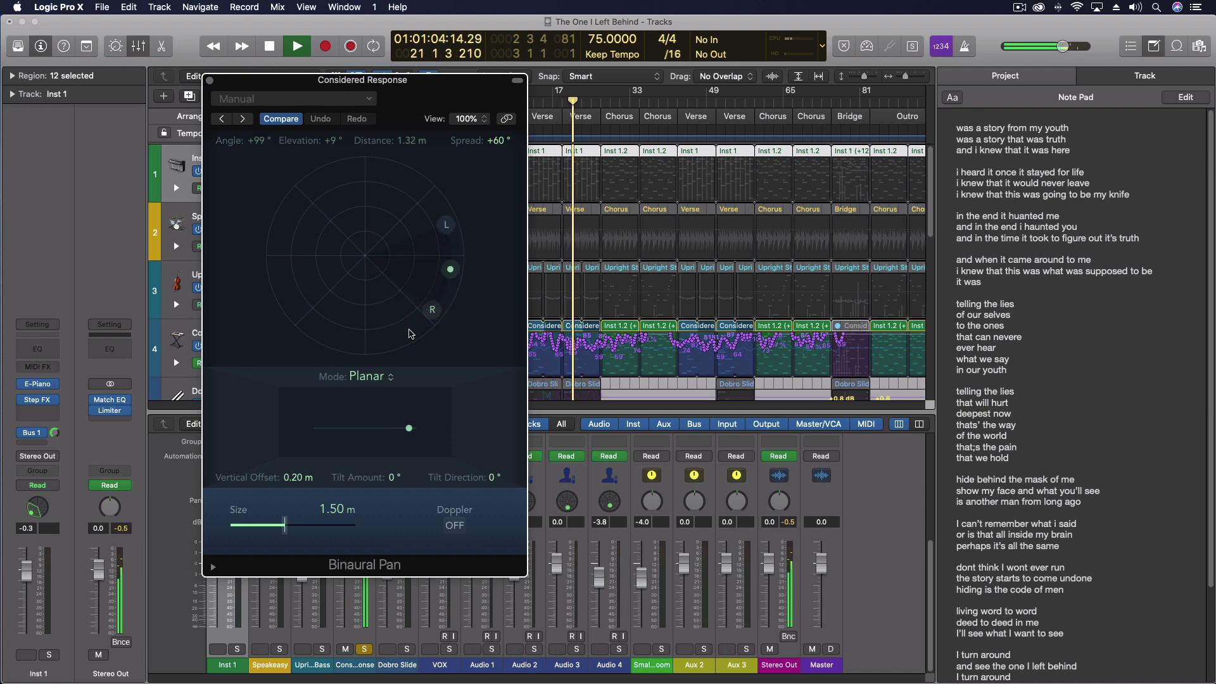
drag(416, 95, 383, 117)
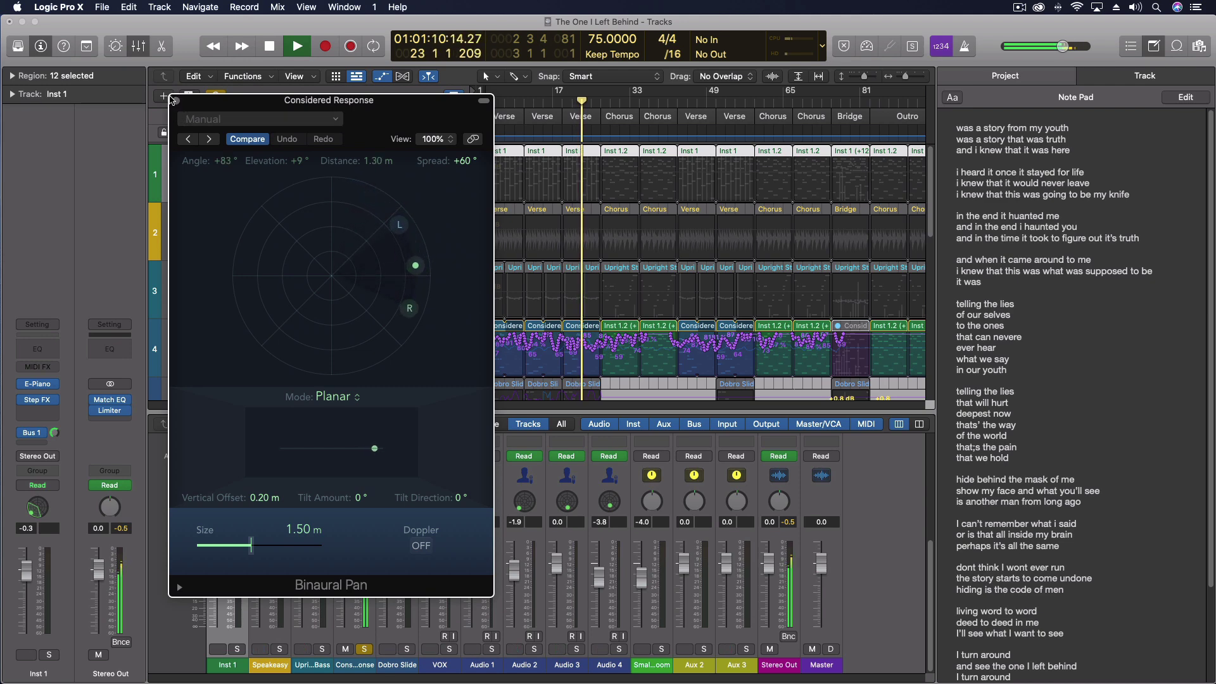
click(176, 102)
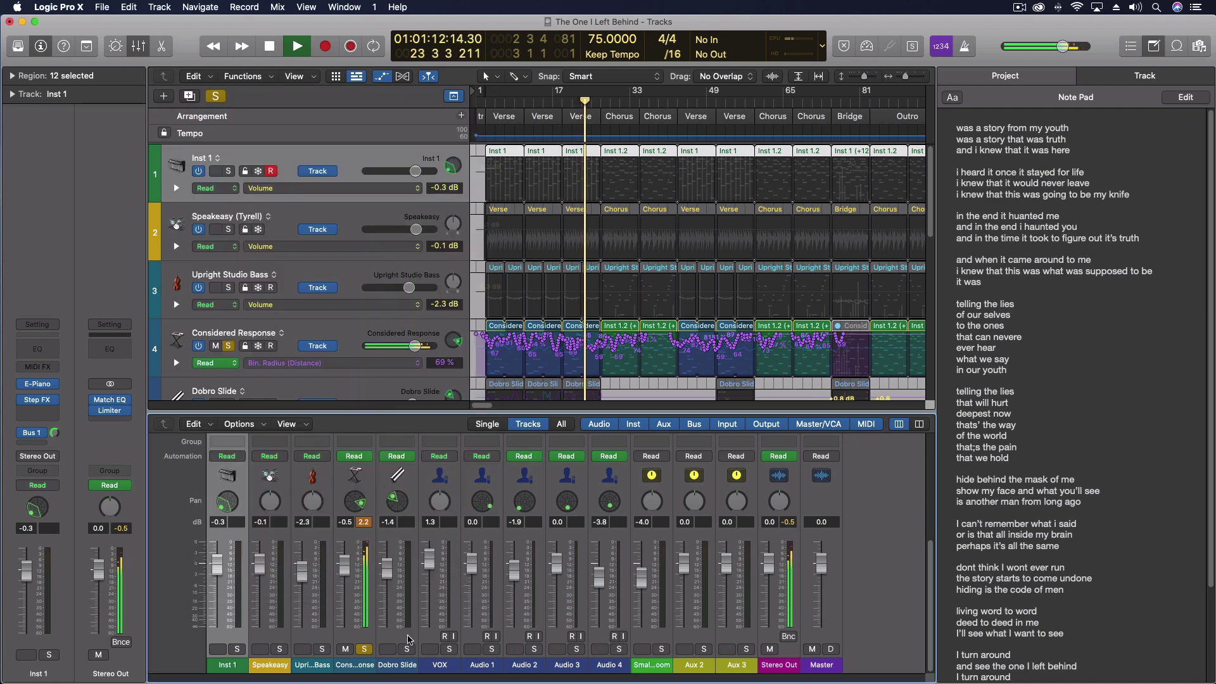
Step: Replay the song from about bar 3 while adding Dobro Slide, Inst 1 and VOX to the solos, and stop playback
click(407, 650)
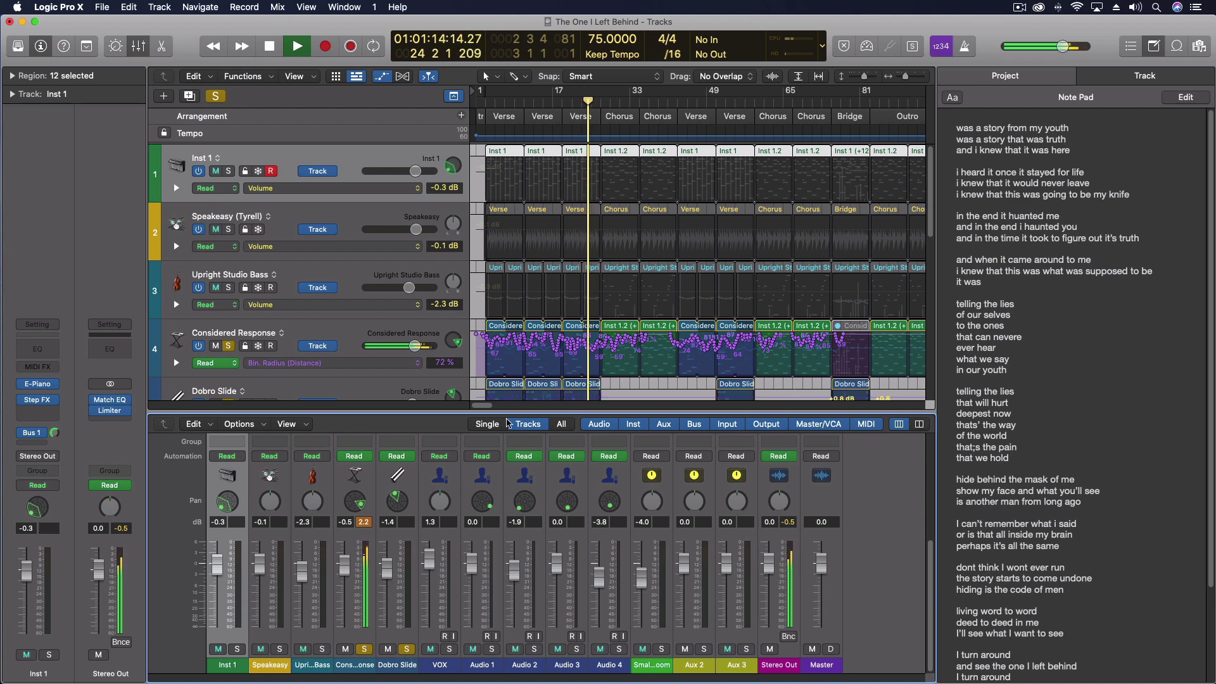
click(488, 100)
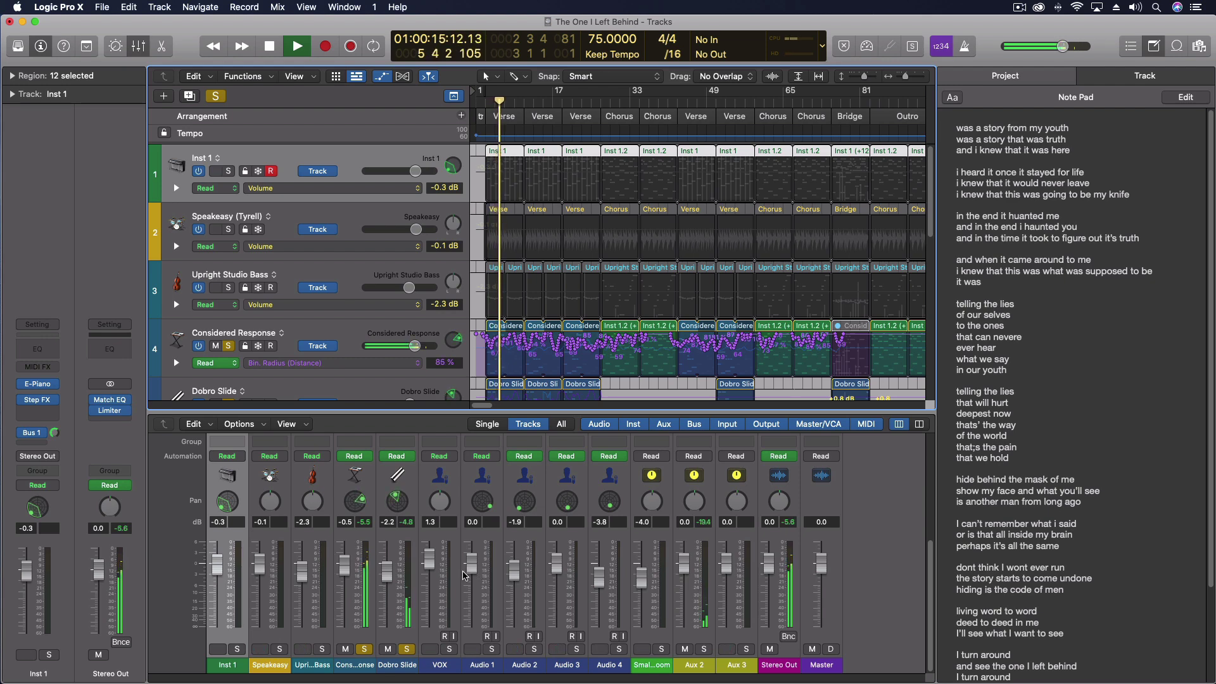
click(238, 650)
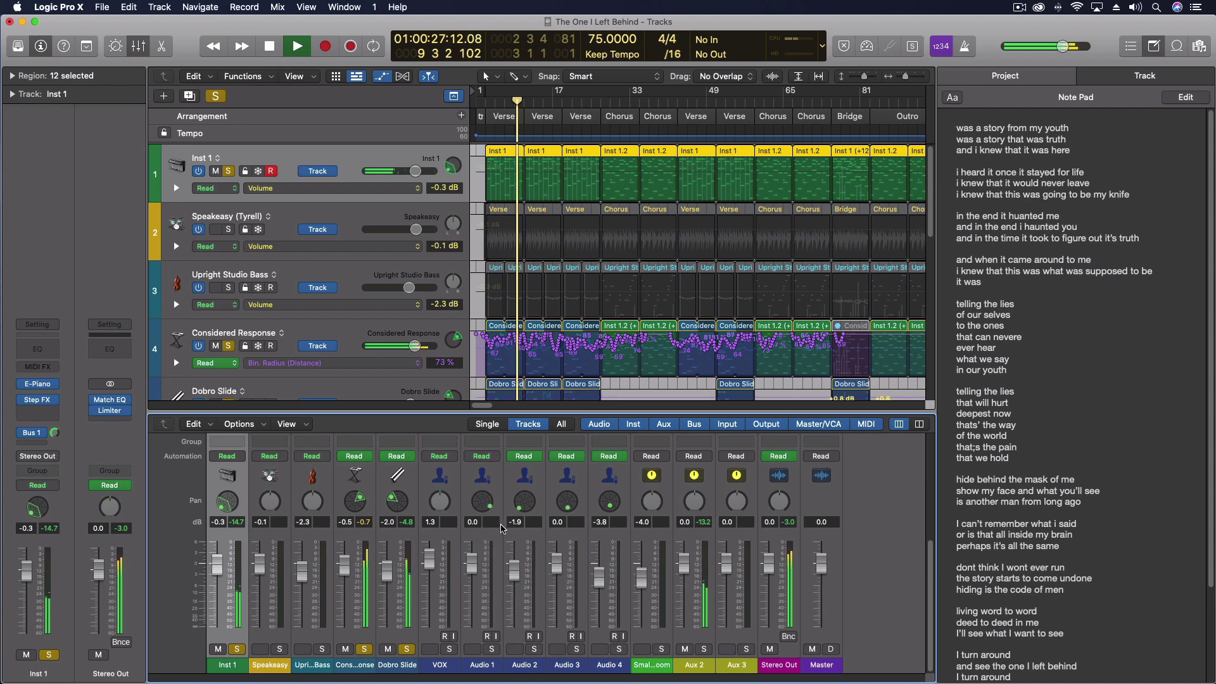
scroll(500, 502, up, 5)
scroll(500, 499, down, 5)
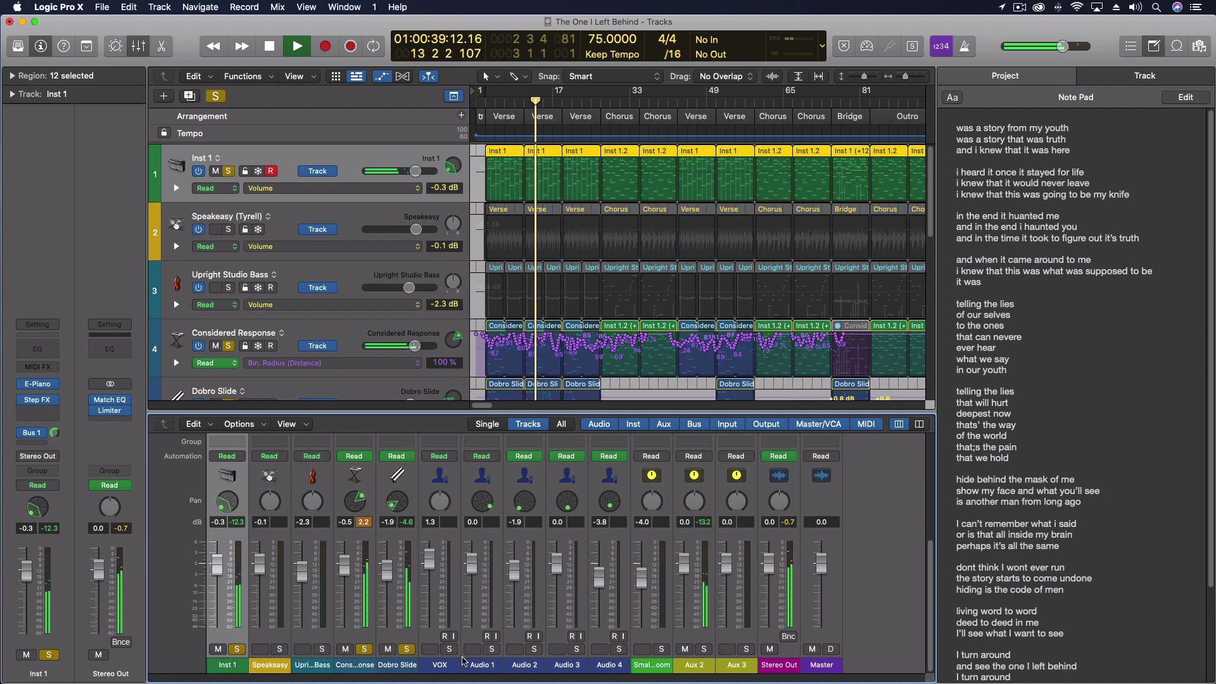
click(450, 650)
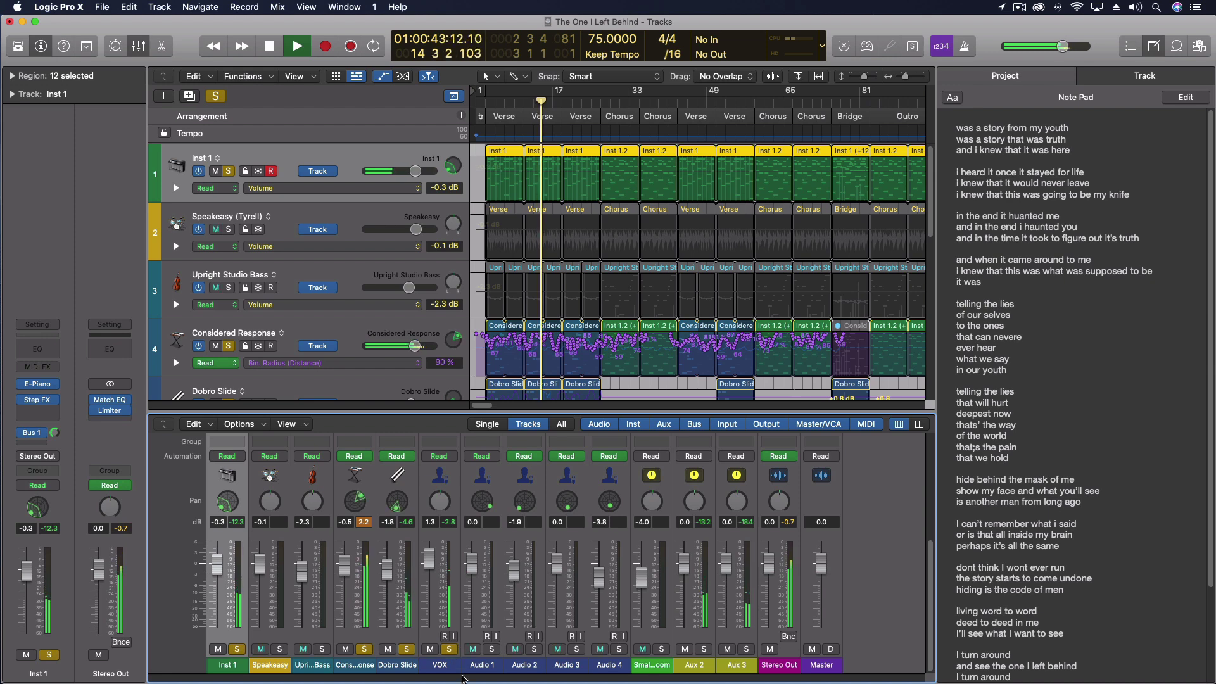
key(space)
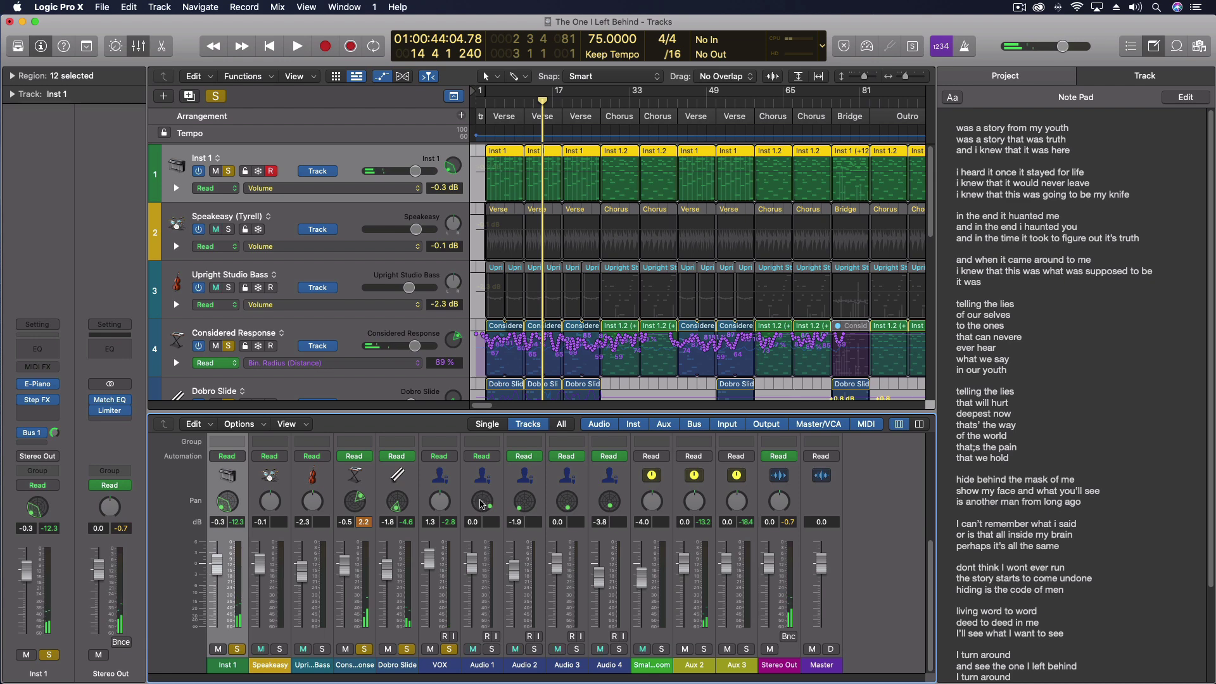
Step: Open Audio 1's Binaural Pan window, examine its spherical panning position and close it
double_click(481, 503)
drag(623, 238, 543, 109)
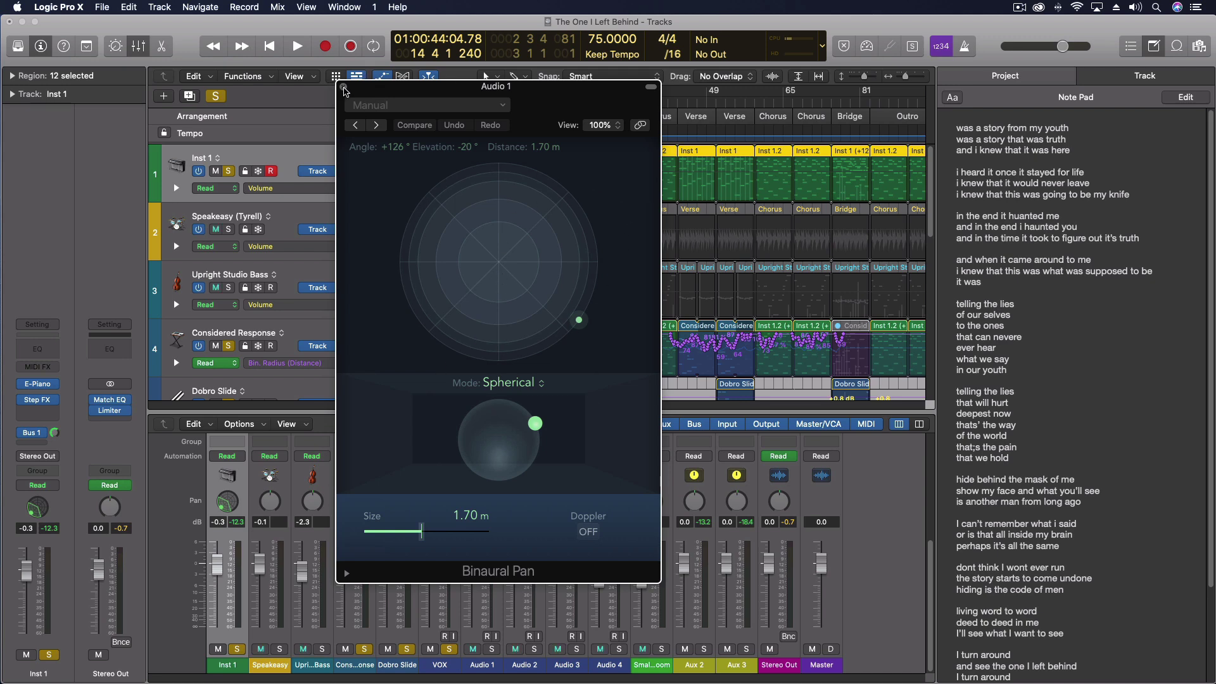
click(344, 87)
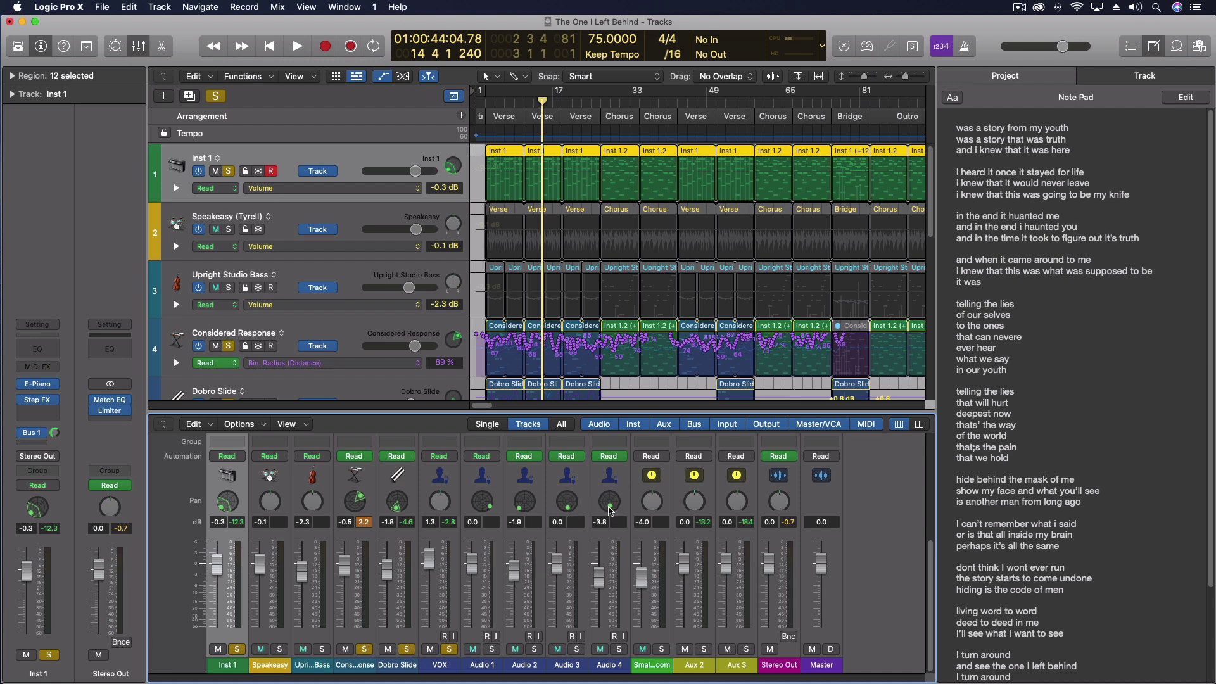
Step: Bring the backing vocal tracks' volume automation into view and place the playhead at bar 85 in the Outro
scroll(645, 359, down, 10)
scroll(651, 362, up, 2)
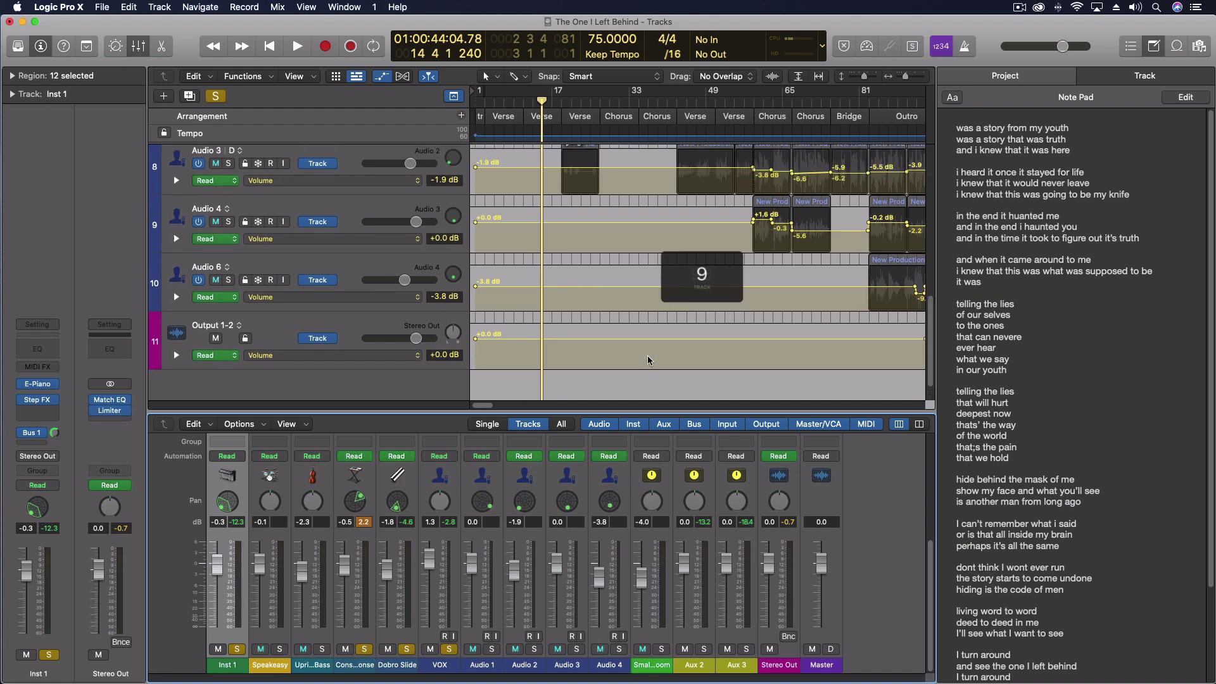
scroll(651, 361, right, 10)
scroll(651, 362, up, 2)
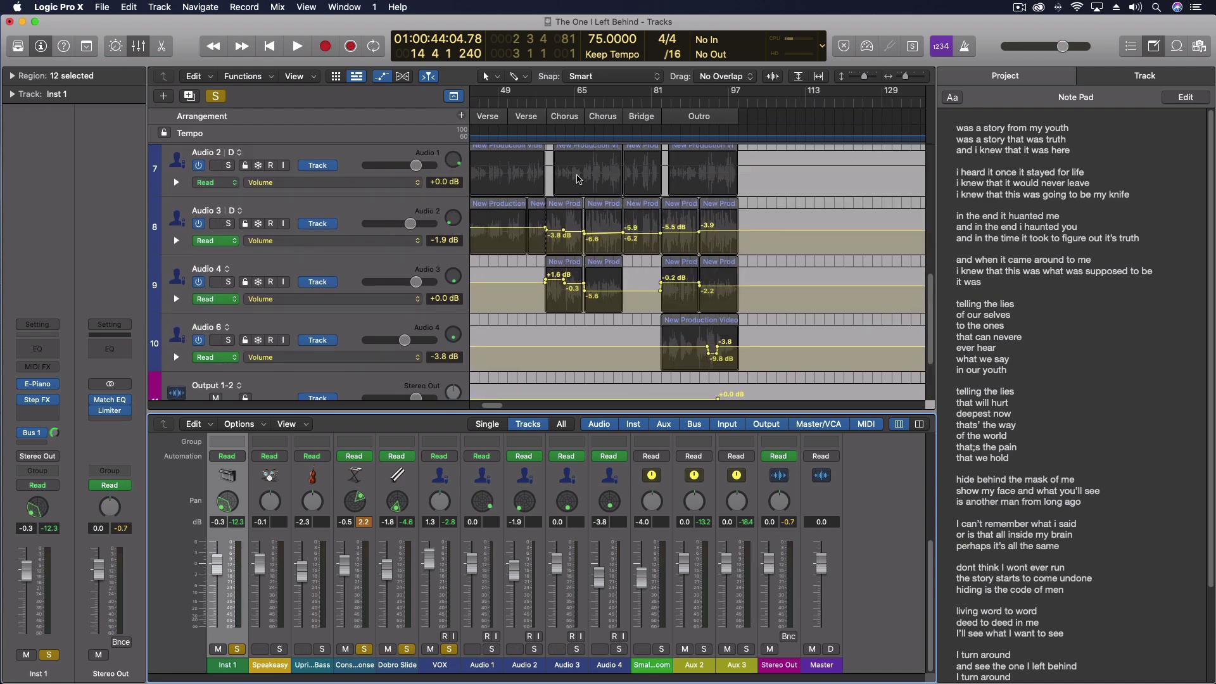
click(673, 103)
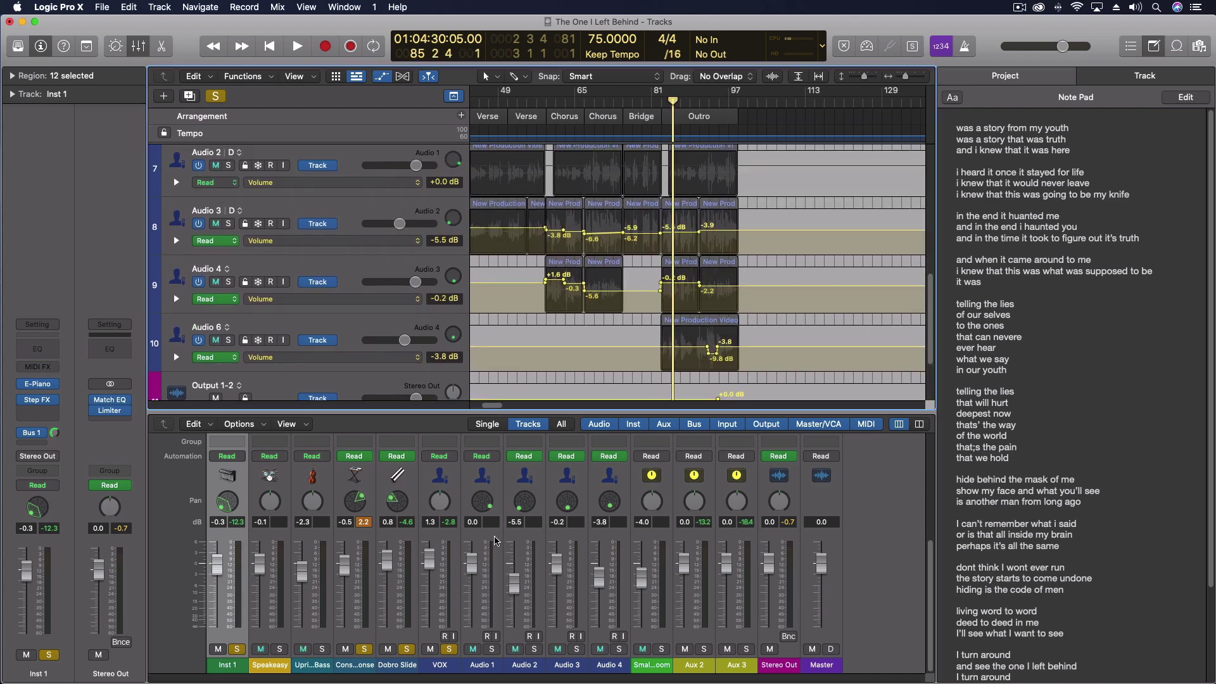
Step: Clear the instrument and vocal solos, solo VOX and Audio 1 through Audio 4 in the mixer, and play the Outro
drag(449, 649, 237, 649)
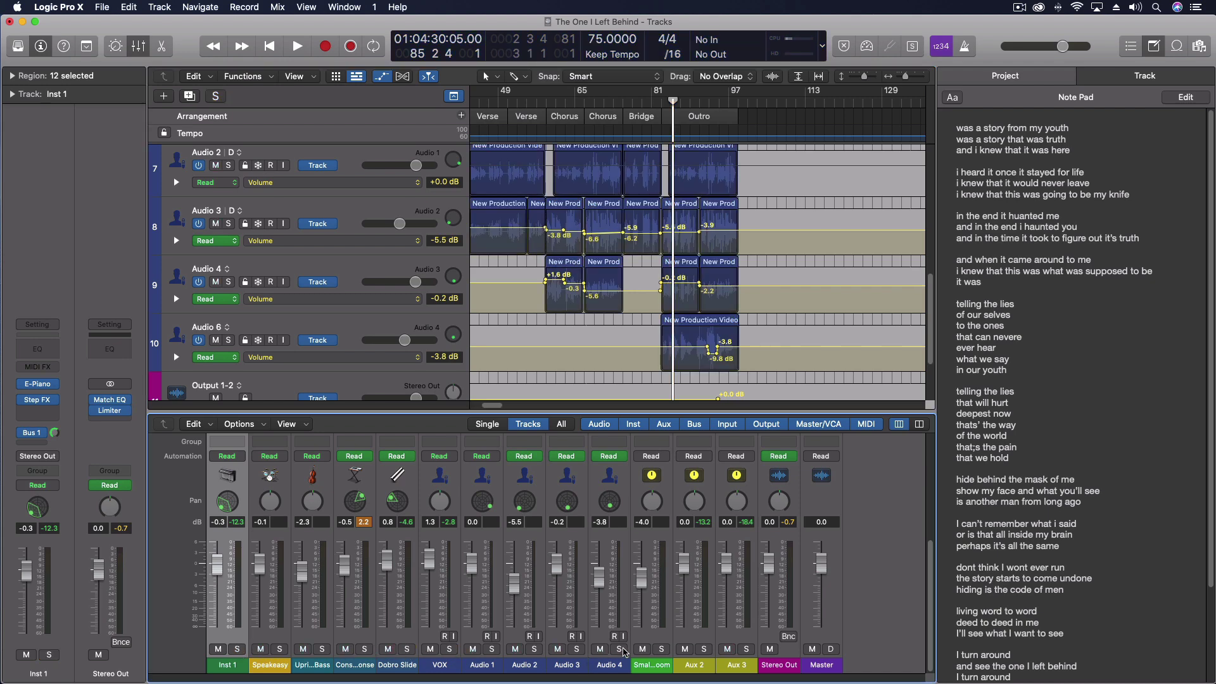
click(619, 649)
drag(575, 652, 467, 650)
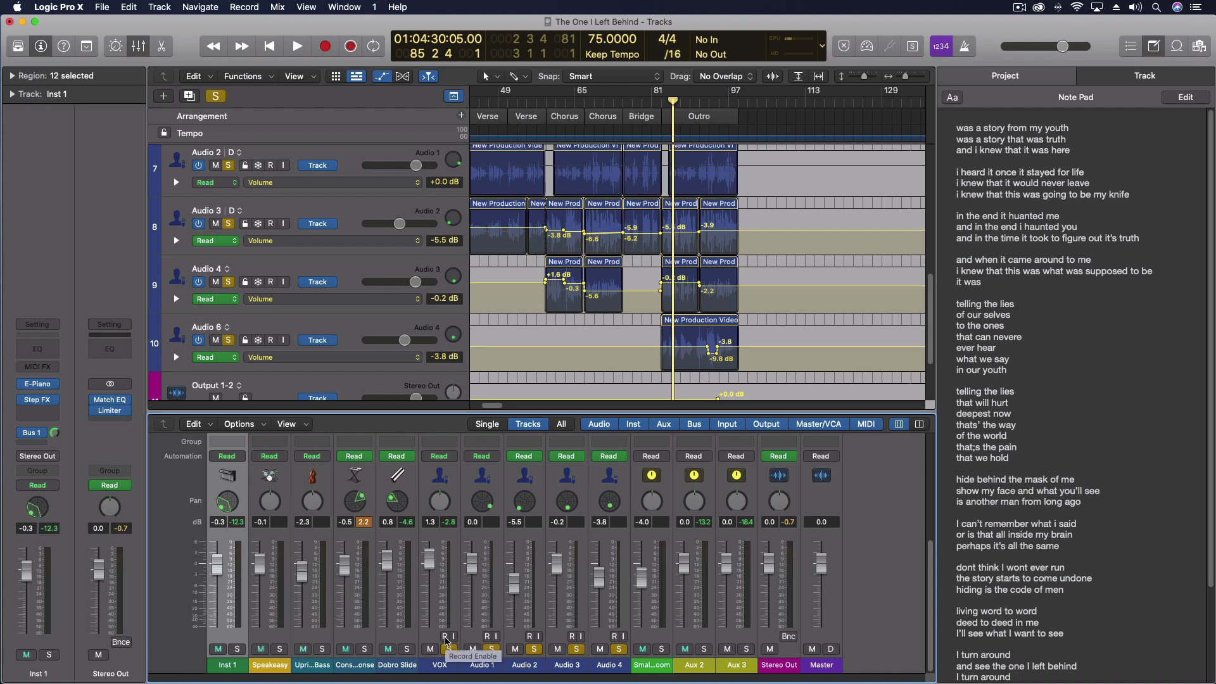
key(space)
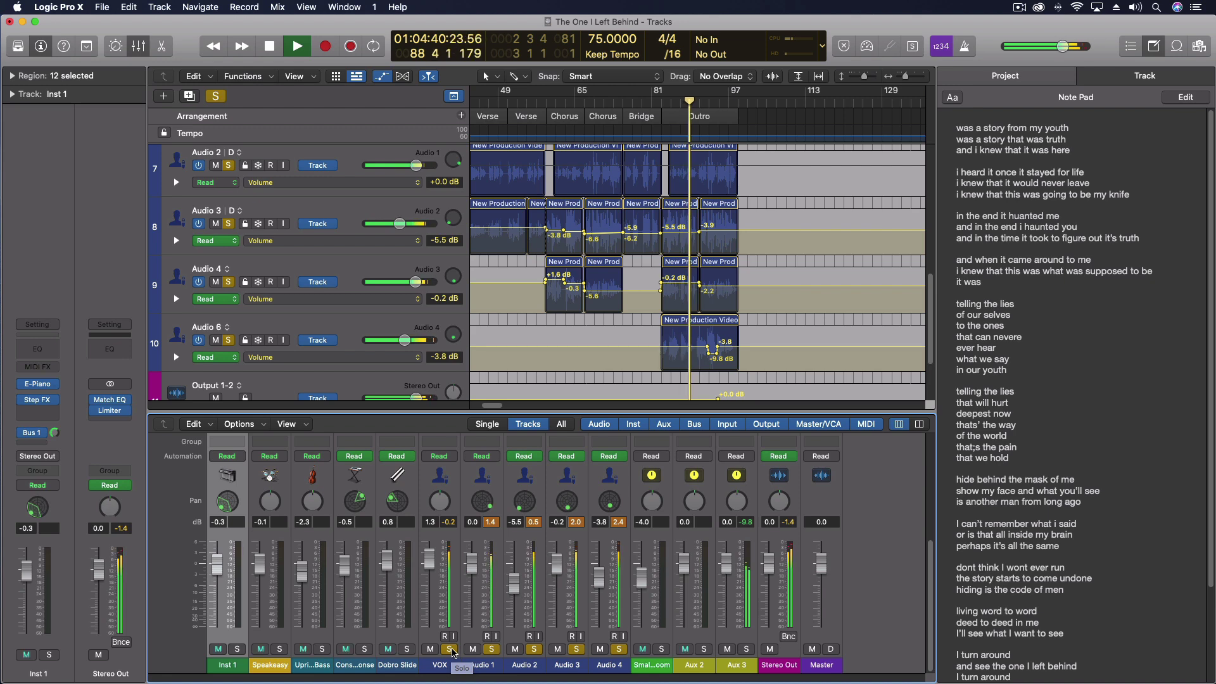
Step: Clear all vocal solos to hear the full mix of the Outro, and stop playback at bar 95
click(450, 649)
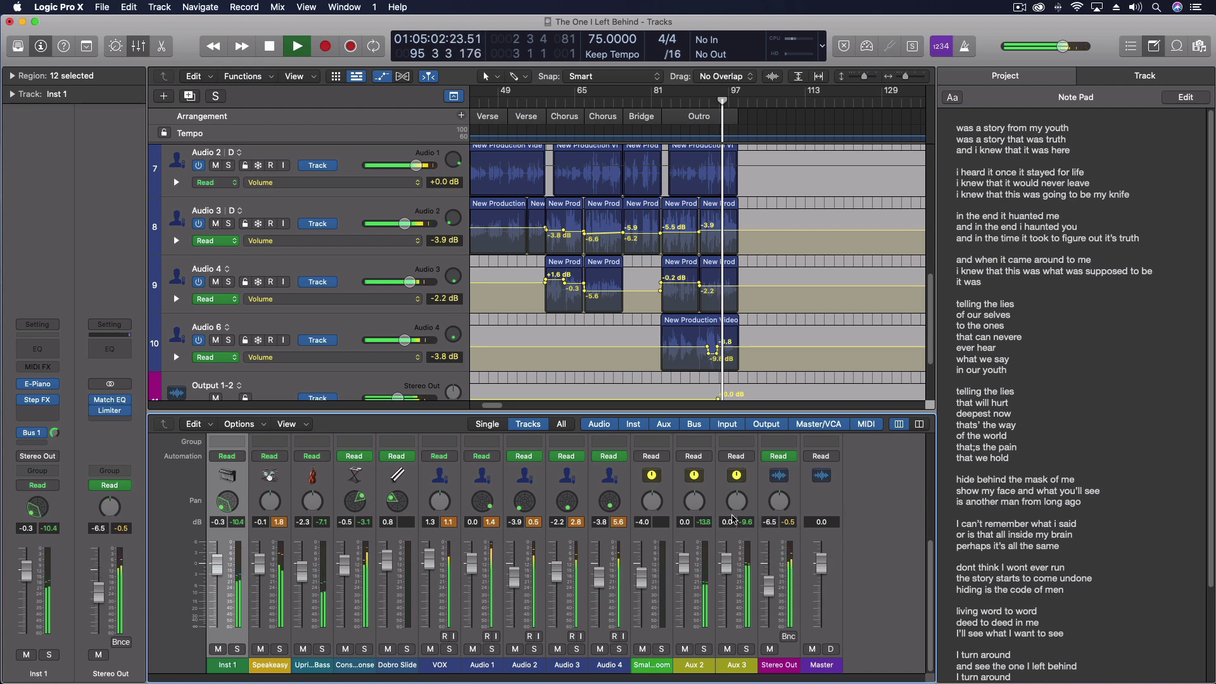
key(space)
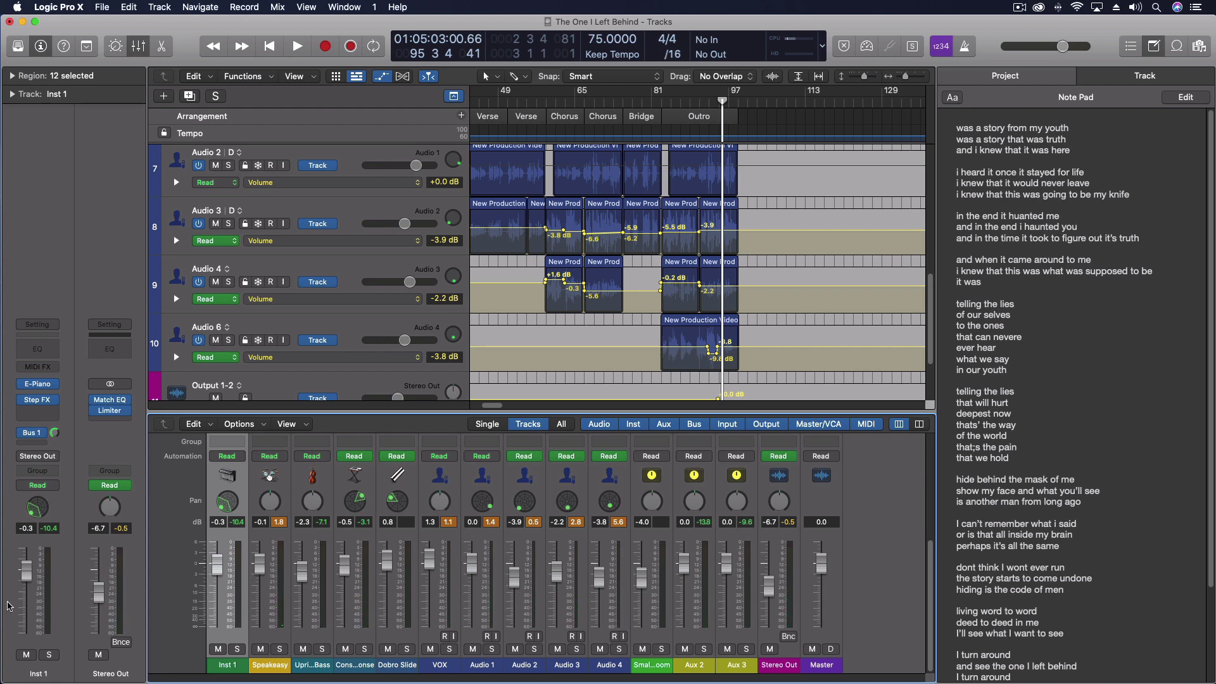
Step: Hide the track automation and close the mixer to show all eleven tracks from Inst 1 to Output 1-2
key(a)
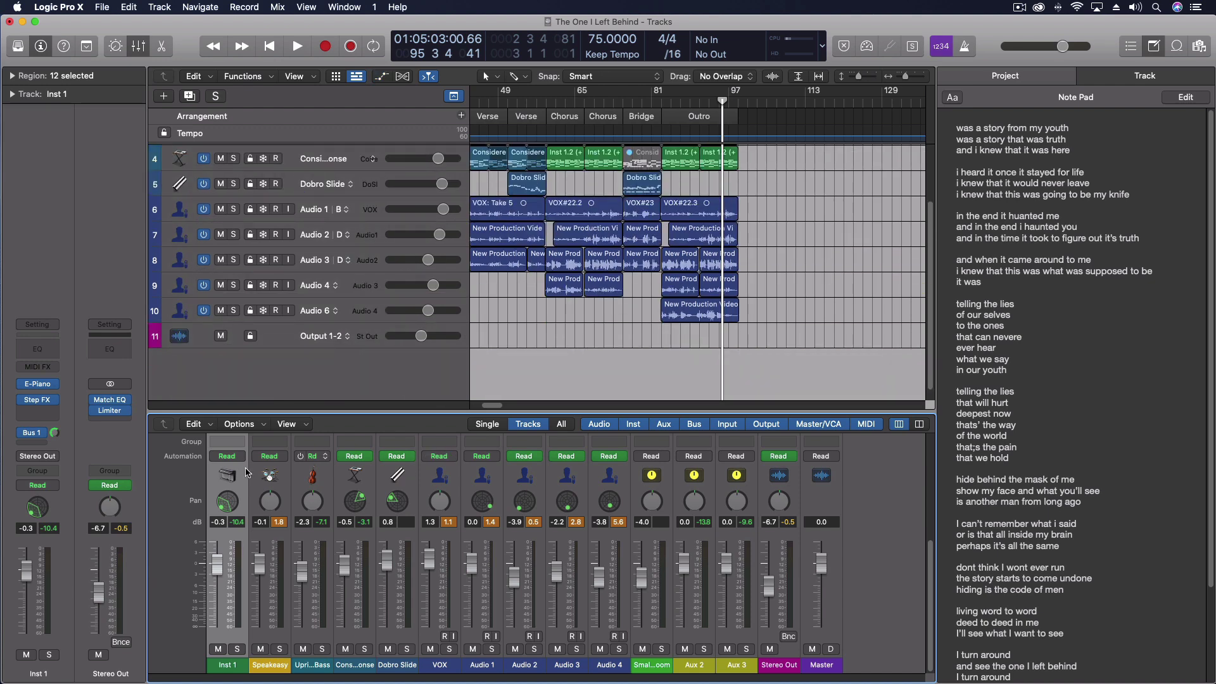
scroll(738, 290, up, 3)
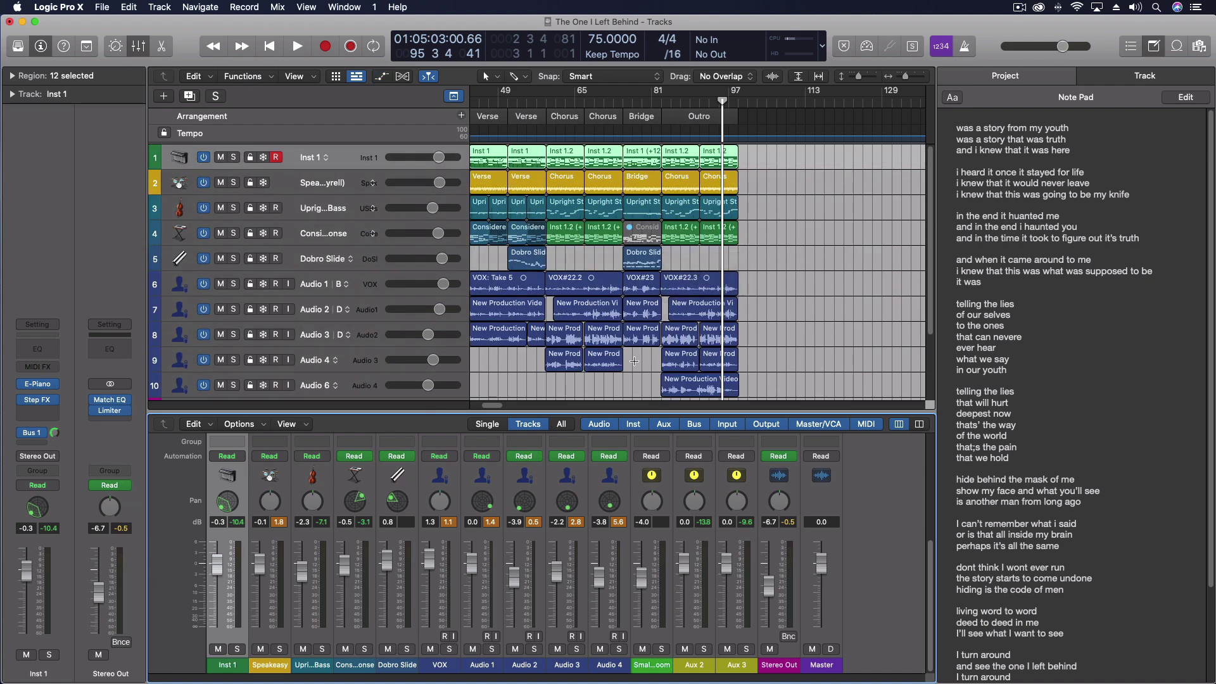
click(143, 49)
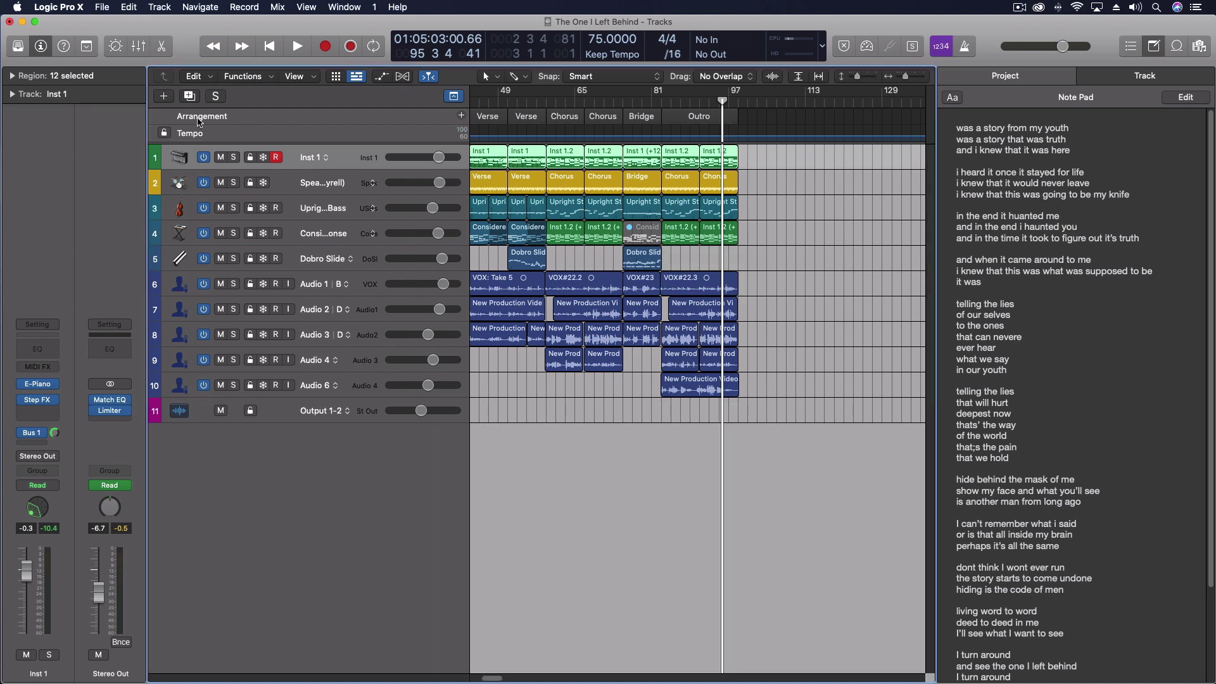
Step: Survey the full arrangement from the opening verses to the Outro and place the playhead at bar 2
scroll(573, 450, left, 6)
scroll(568, 450, right, 5)
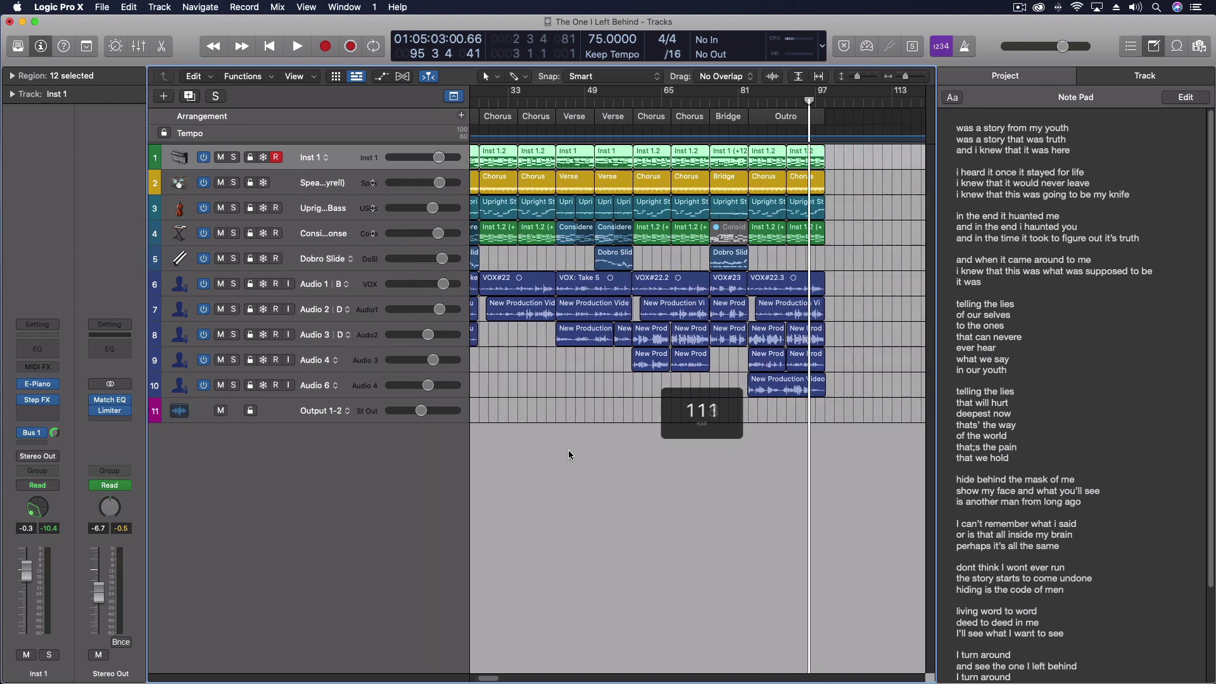
scroll(567, 451, right, 2)
scroll(567, 450, left, 6)
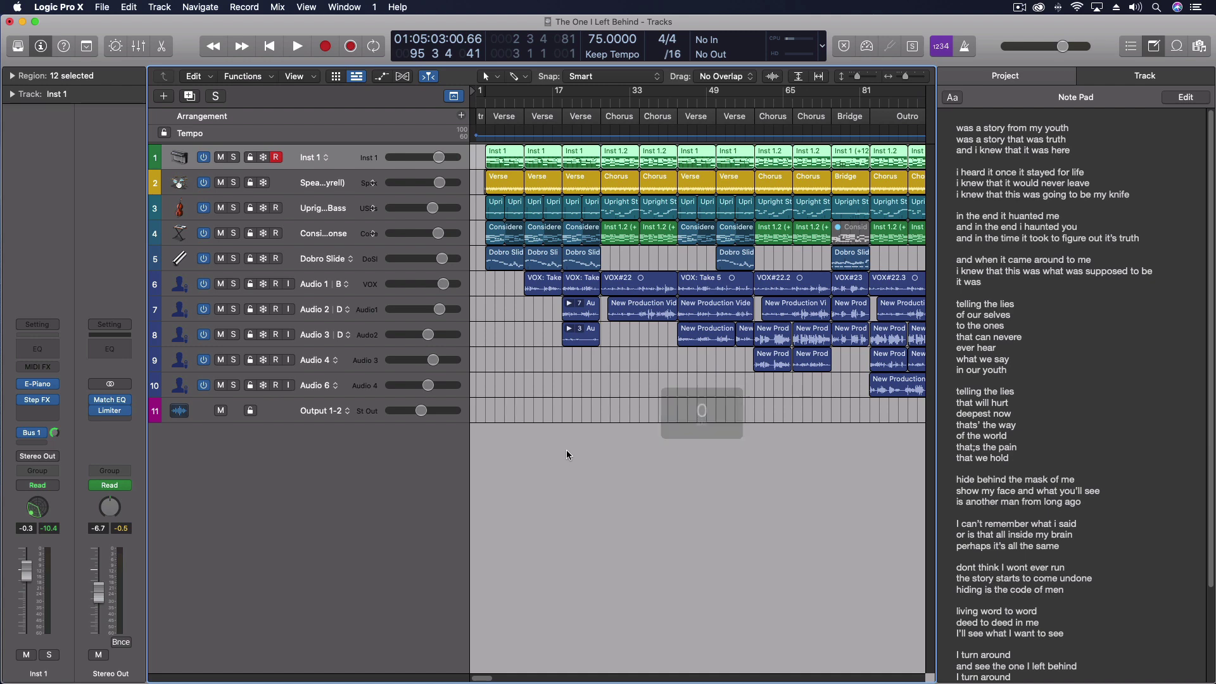
scroll(564, 449, right, 10)
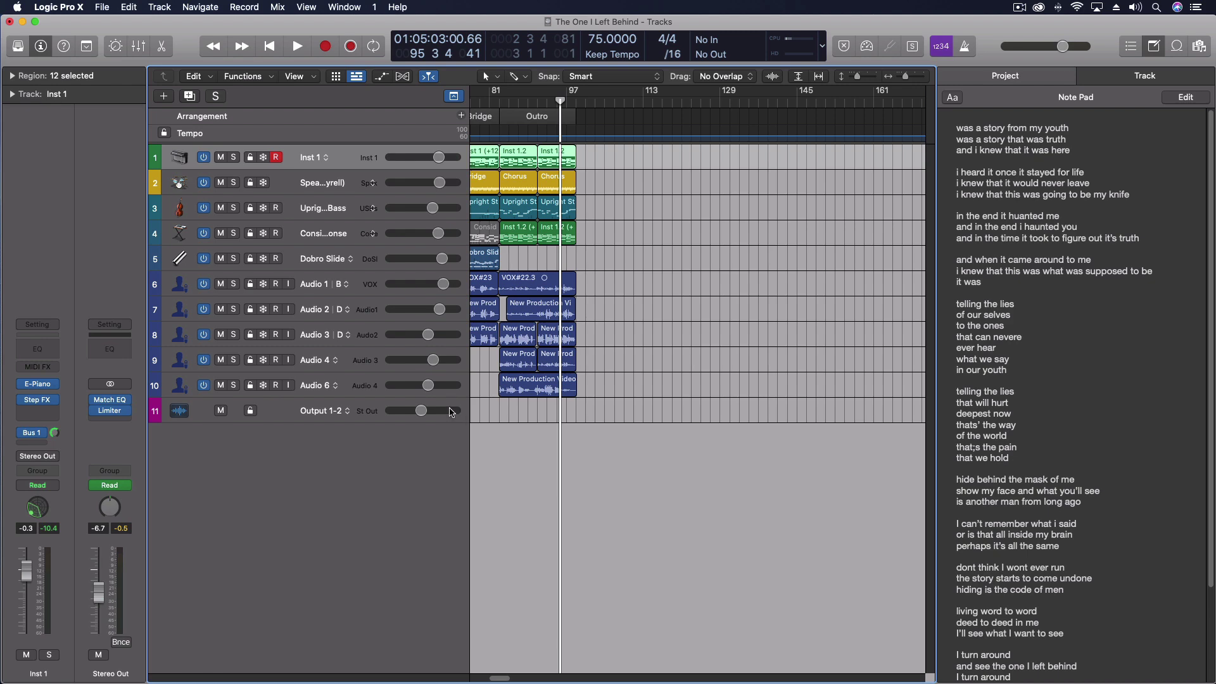
scroll(530, 420, left, 5)
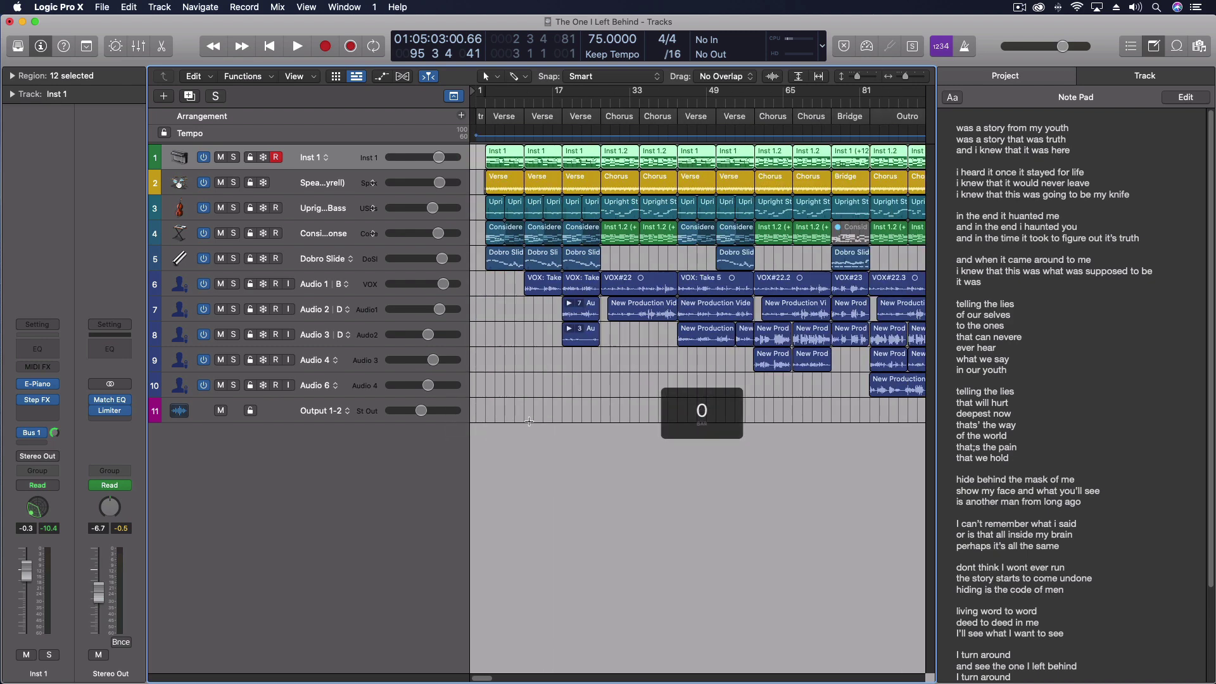
drag(492, 100, 481, 100)
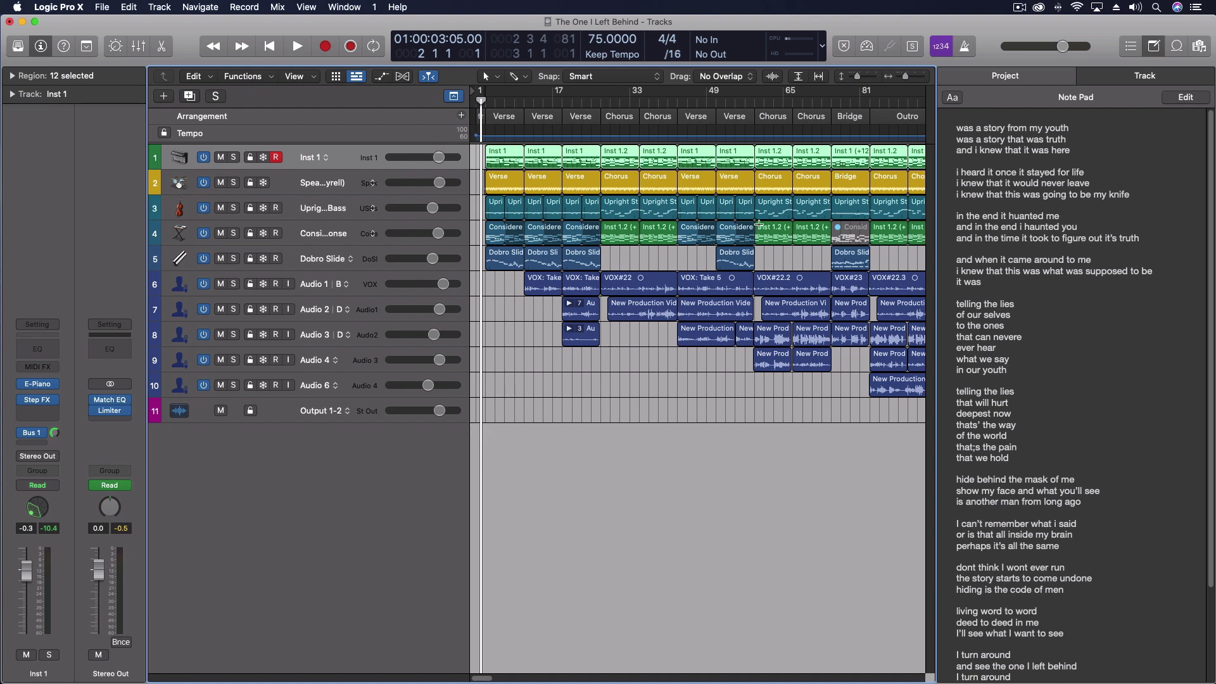
Step: Review the order of verses, choruses, Bridge and Outro across all tracks, and reset the playhead to bar 2
scroll(655, 472, right, 3)
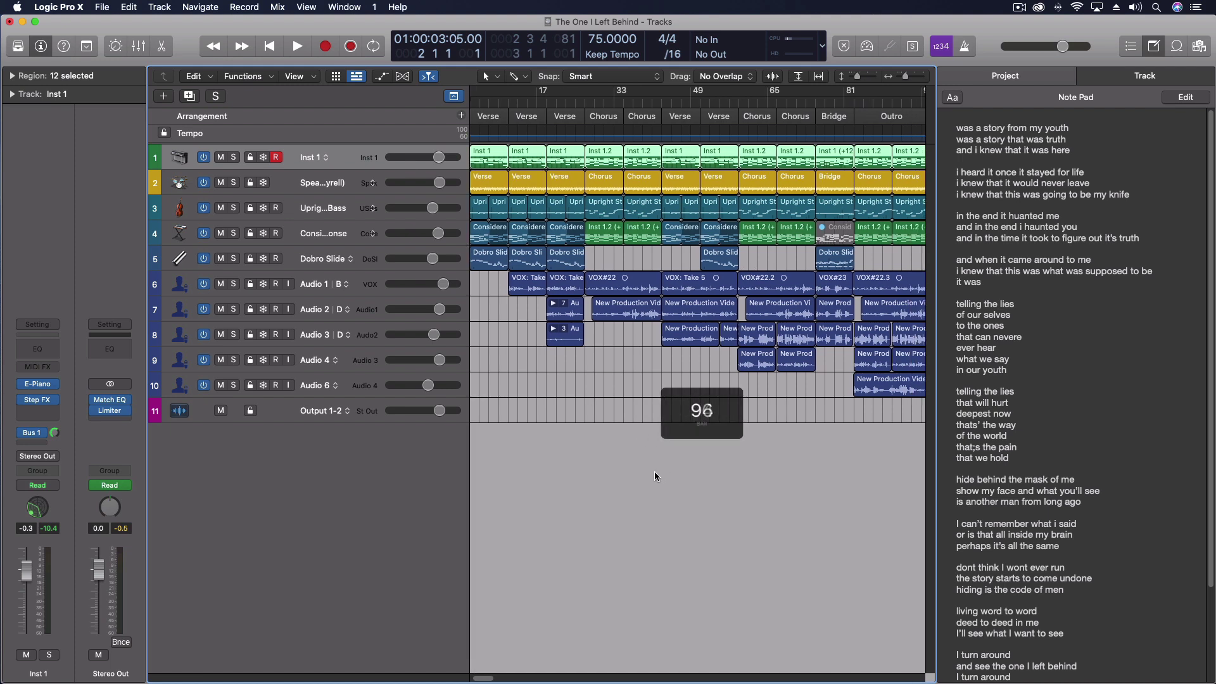
scroll(655, 472, left, 3)
scroll(654, 470, right, 10)
scroll(653, 470, left, 10)
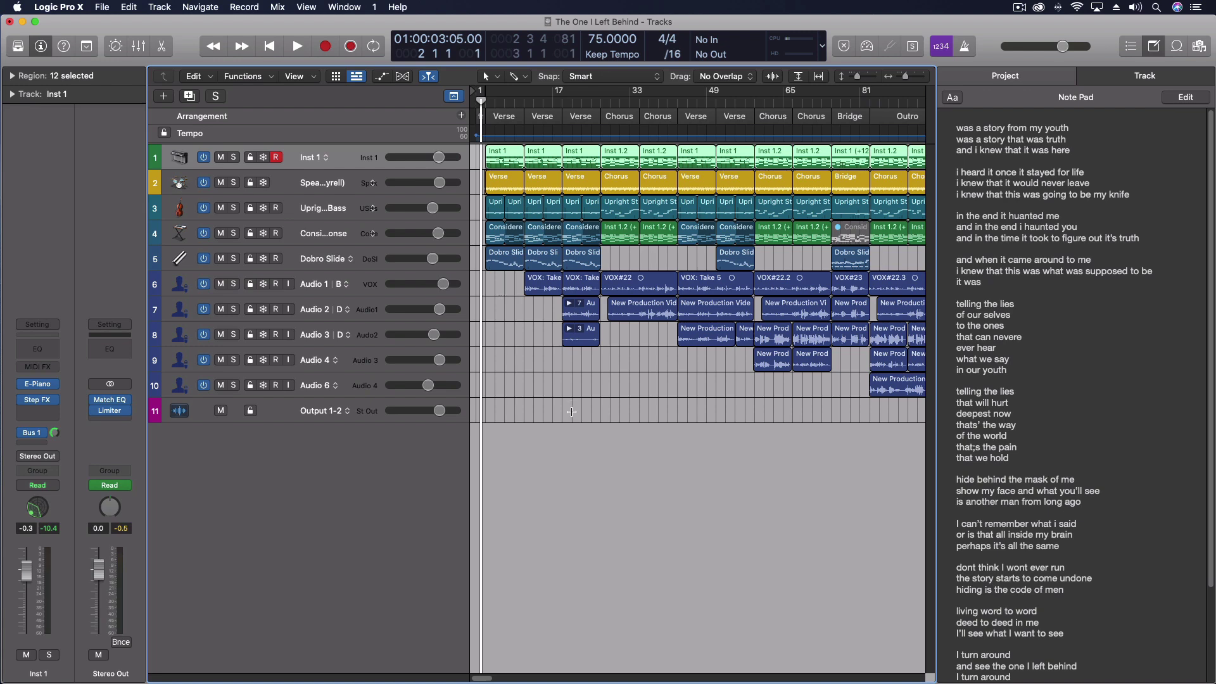
scroll(551, 416, right, 10)
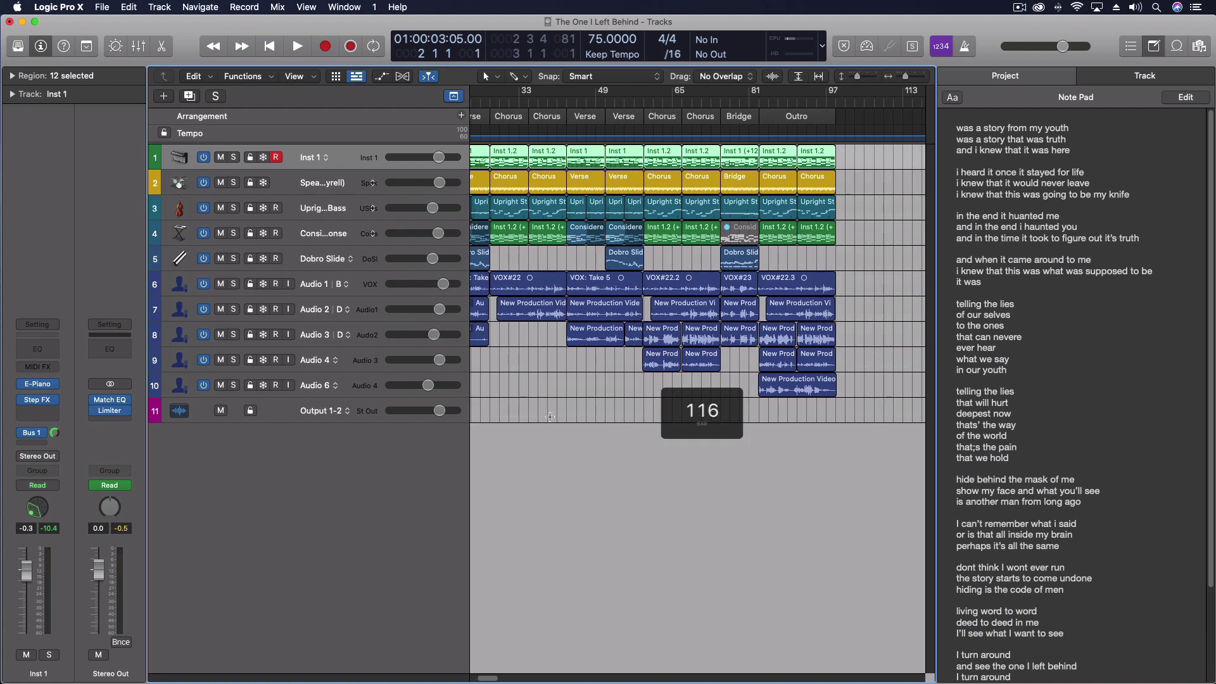
scroll(549, 416, left, 5)
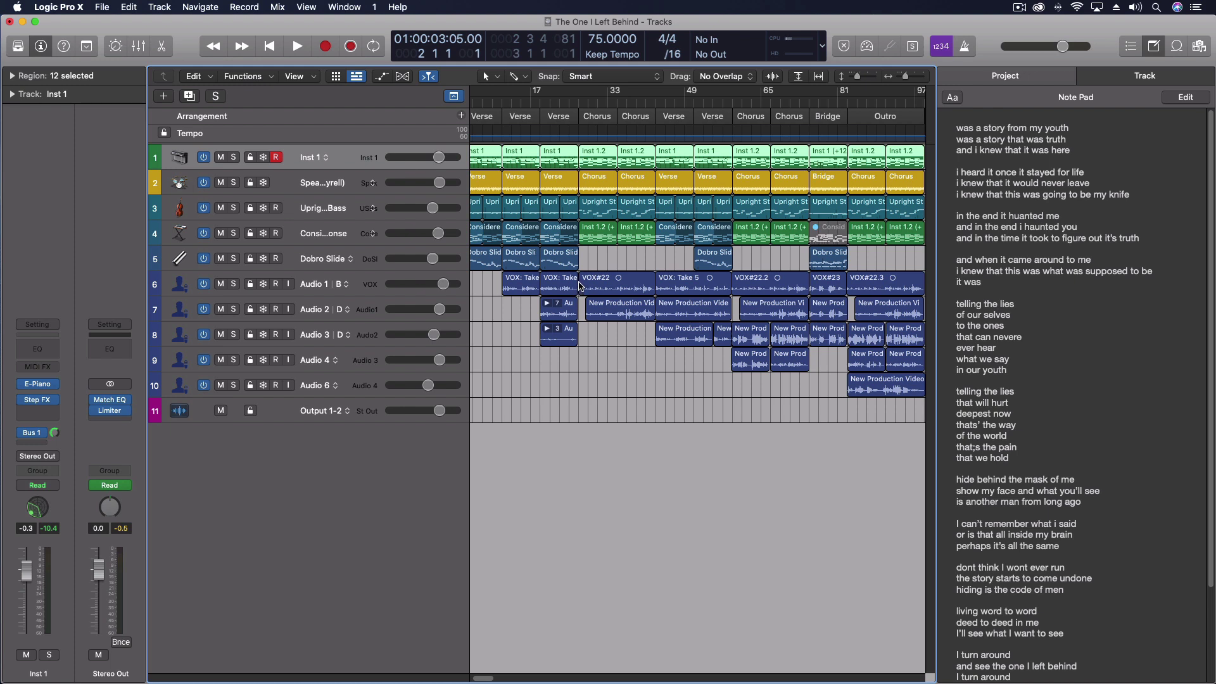
scroll(675, 287, right, 3)
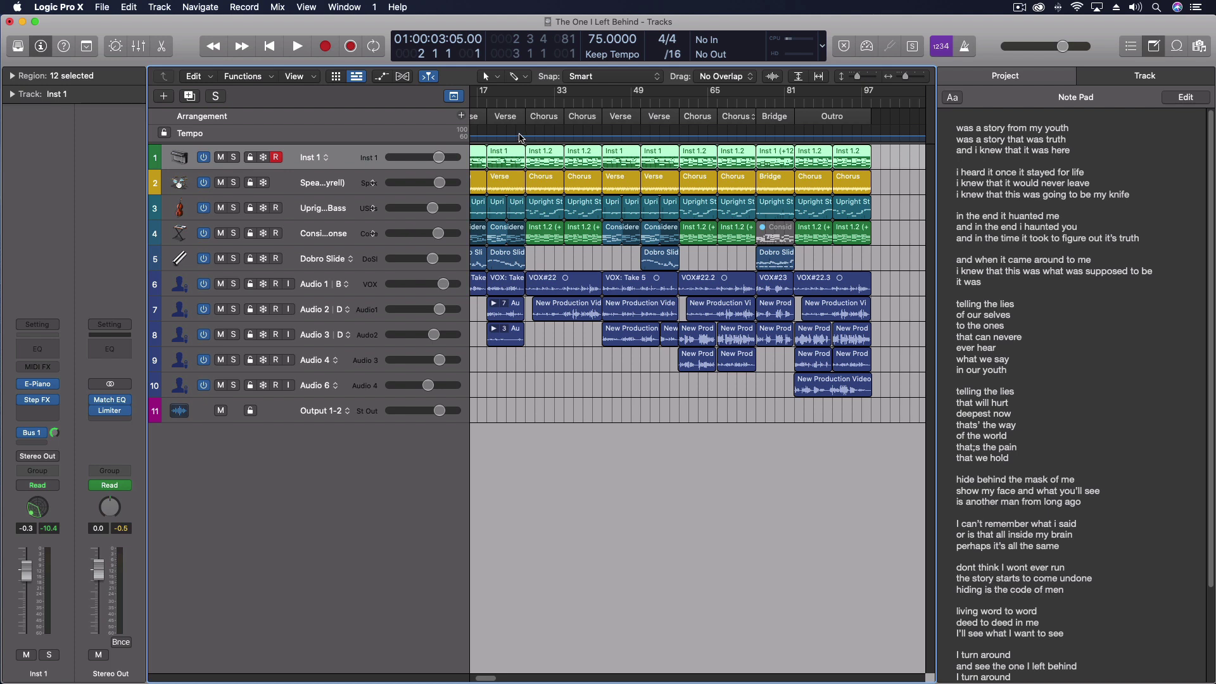
scroll(519, 138, left, 5)
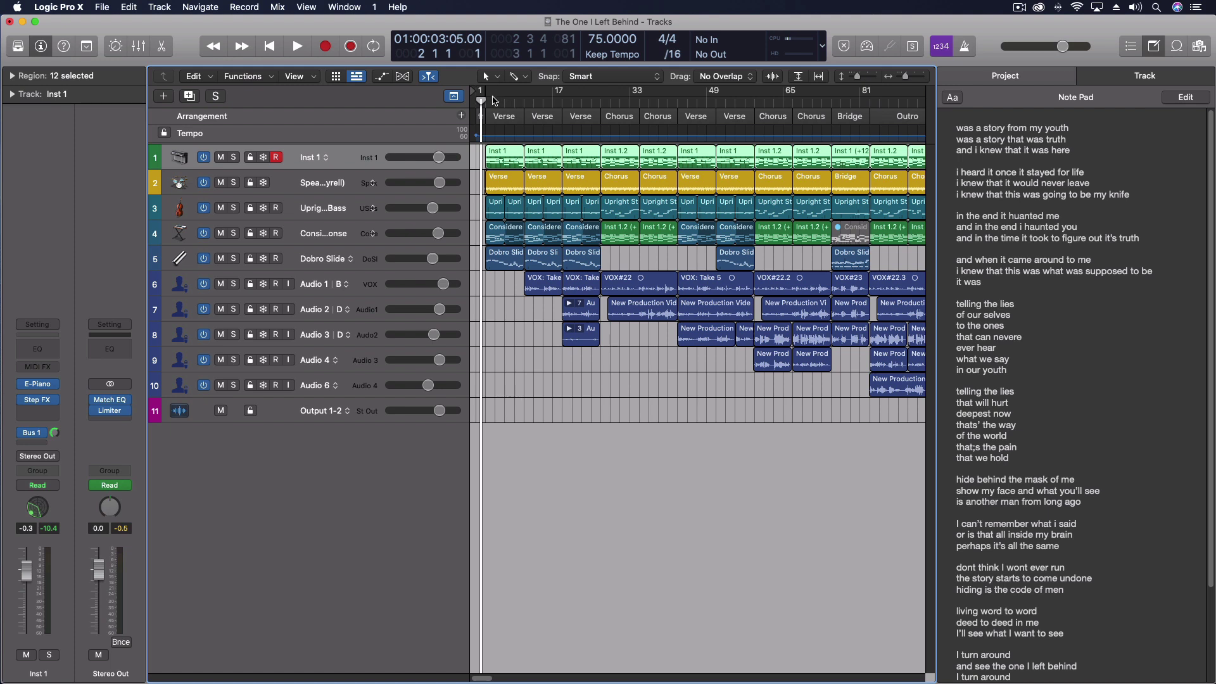
click(485, 101)
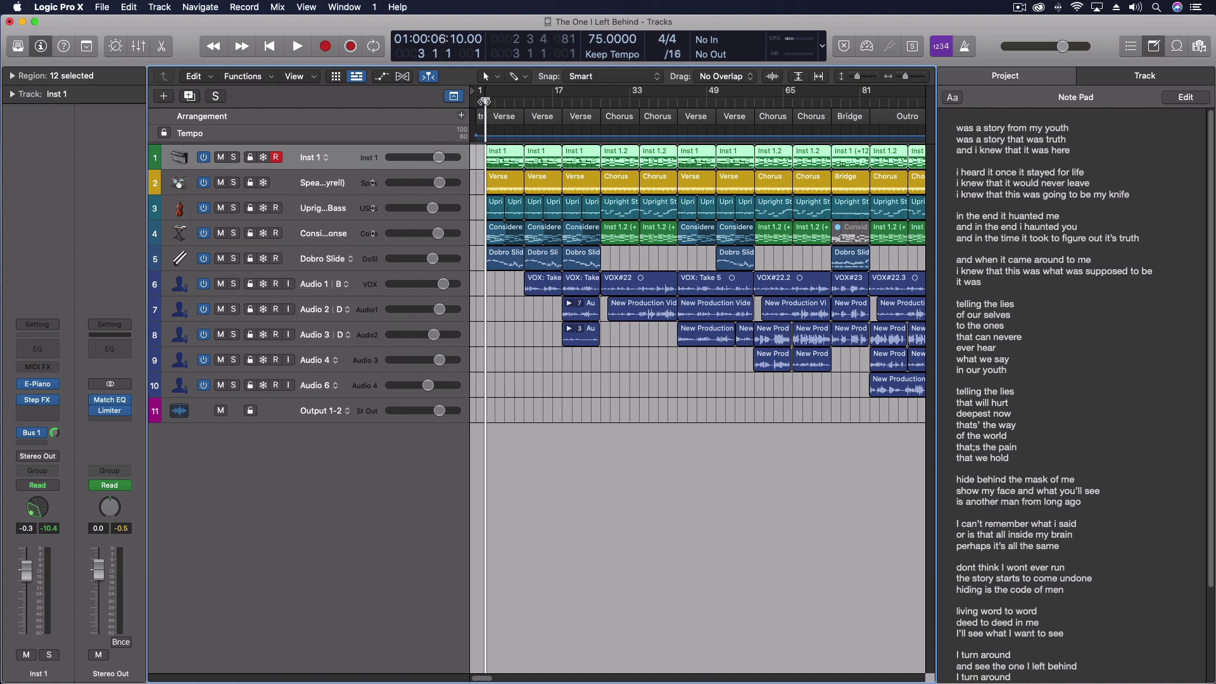
click(480, 101)
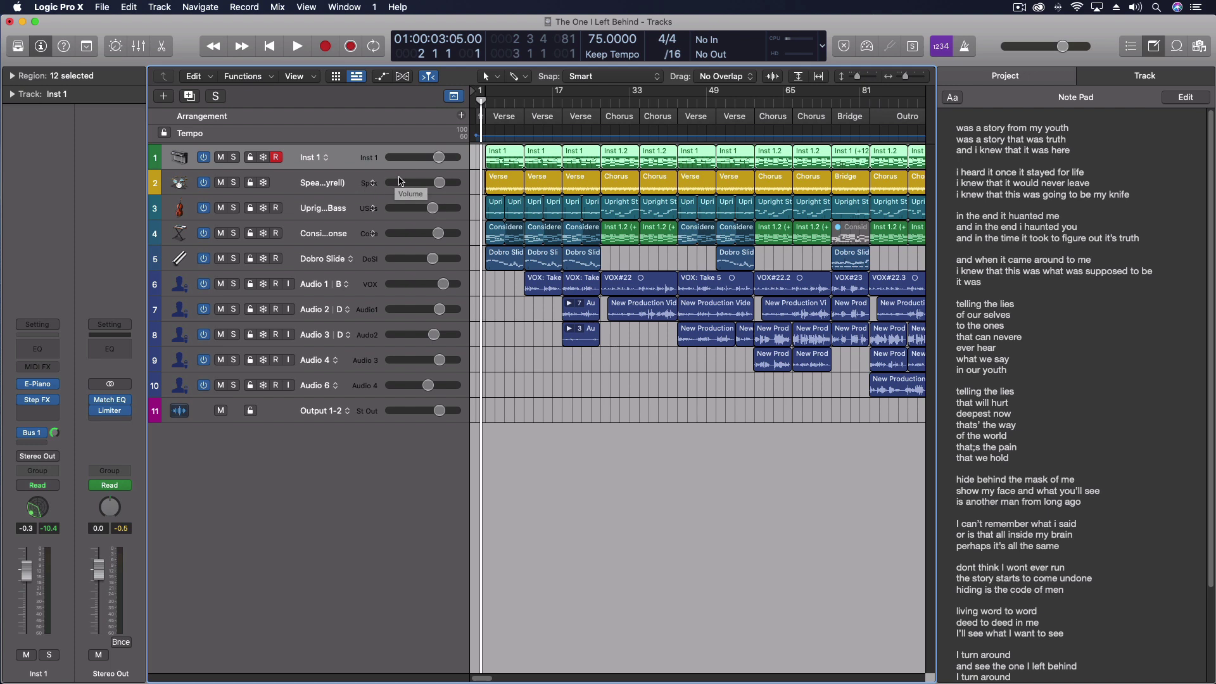
Step: Place the playhead at bar 51, at the start of the last Verse before the second pair of choruses
scroll(653, 359, right, 2)
scroll(653, 358, right, 5)
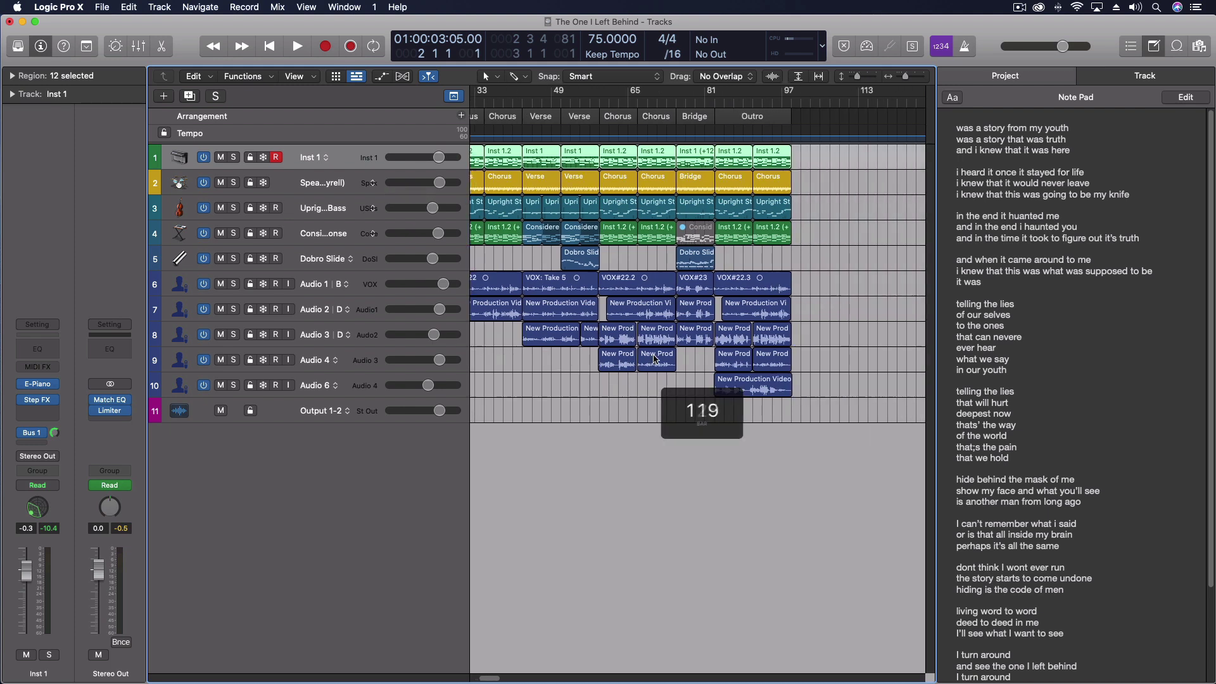
click(594, 101)
drag(594, 101, 561, 101)
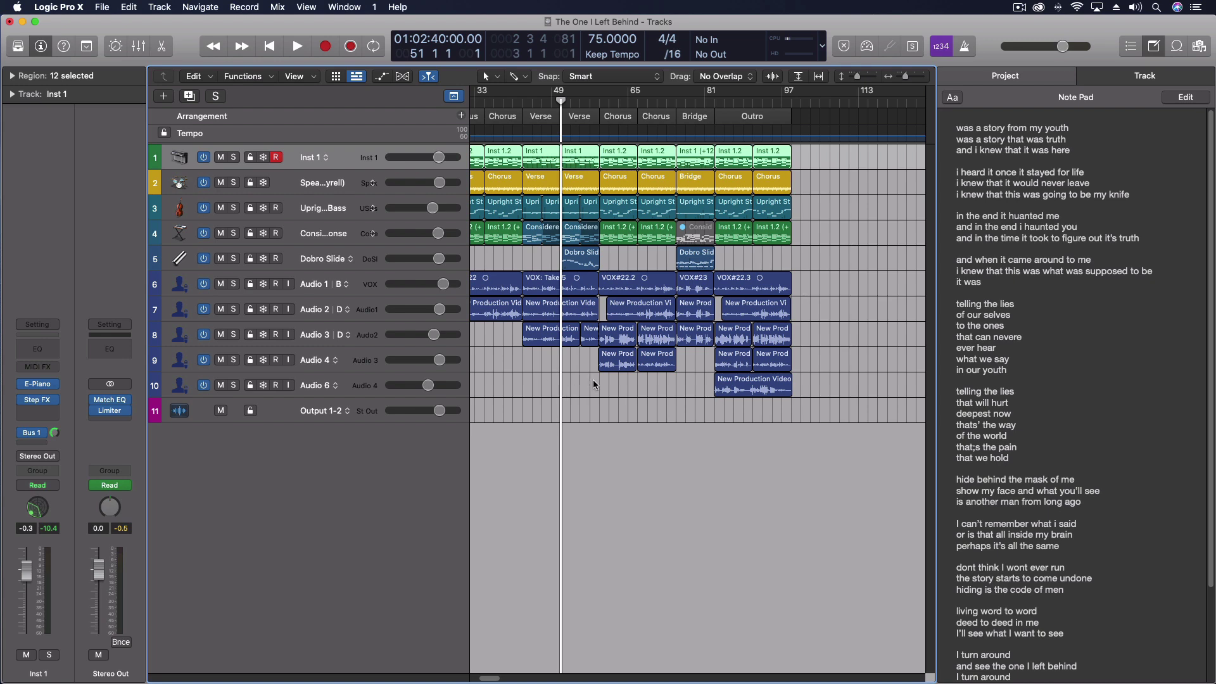
Step: Look over the song's regions from start to end again and return the playhead to bar 2
scroll(594, 379, right, 10)
scroll(591, 379, left, 12)
scroll(589, 380, right, 3)
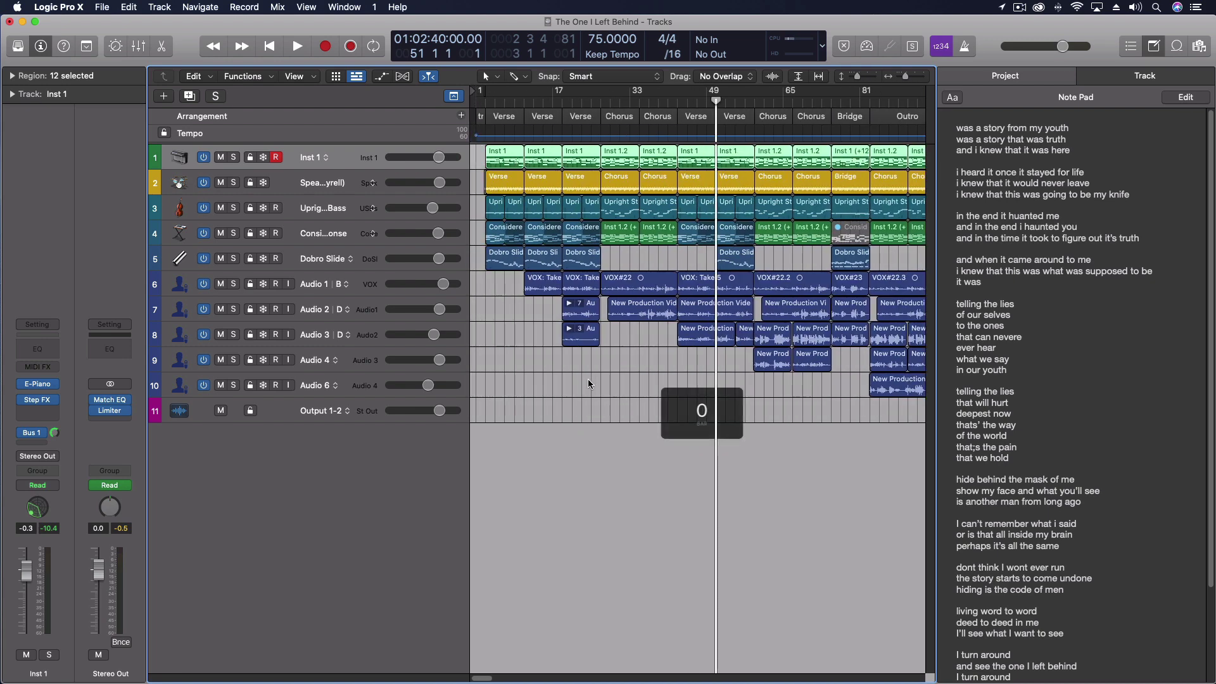
scroll(587, 379, left, 2)
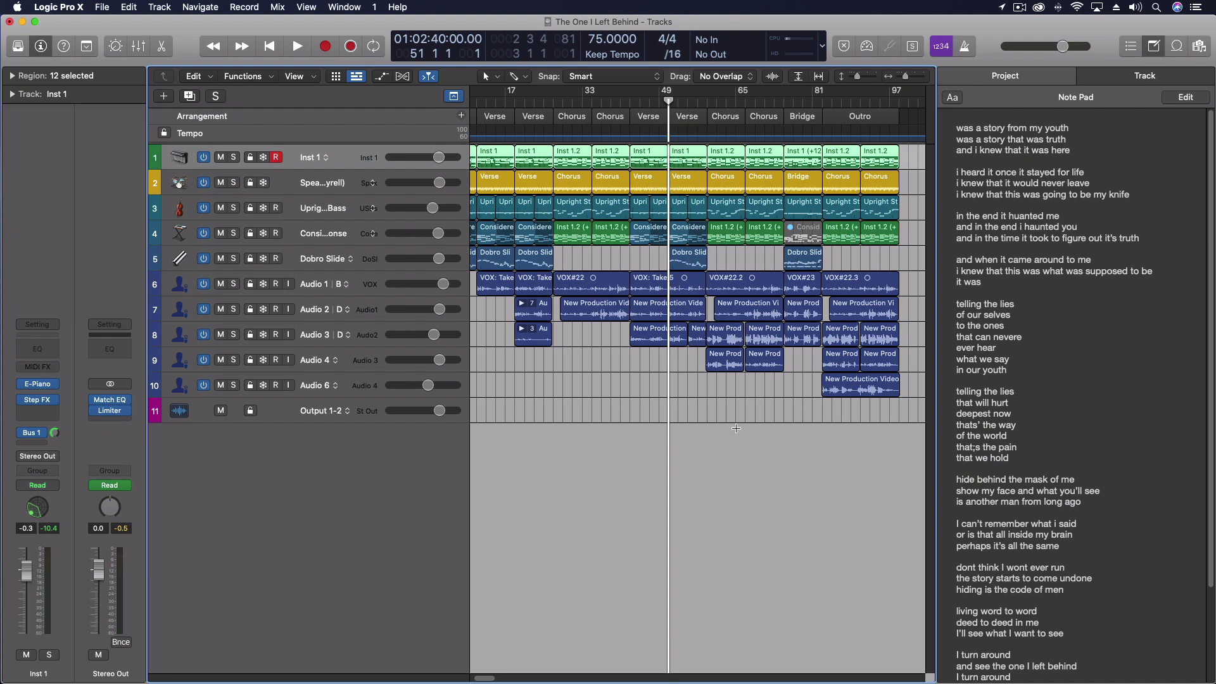
scroll(680, 335, left, 3)
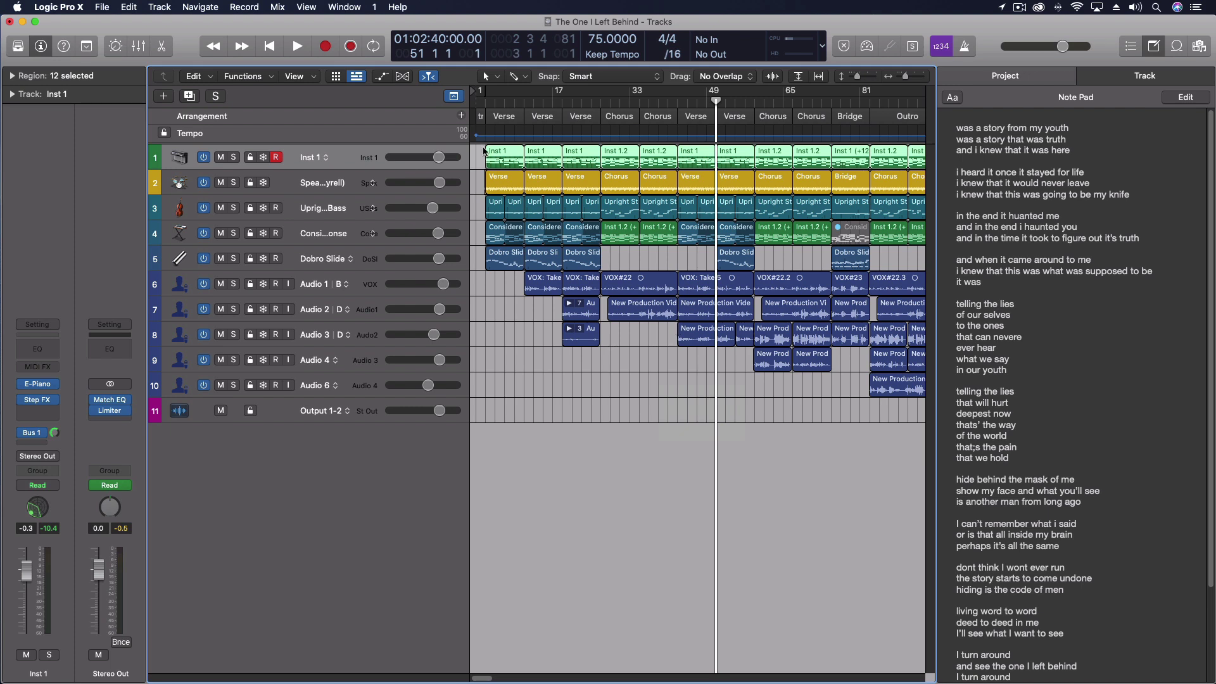
click(485, 101)
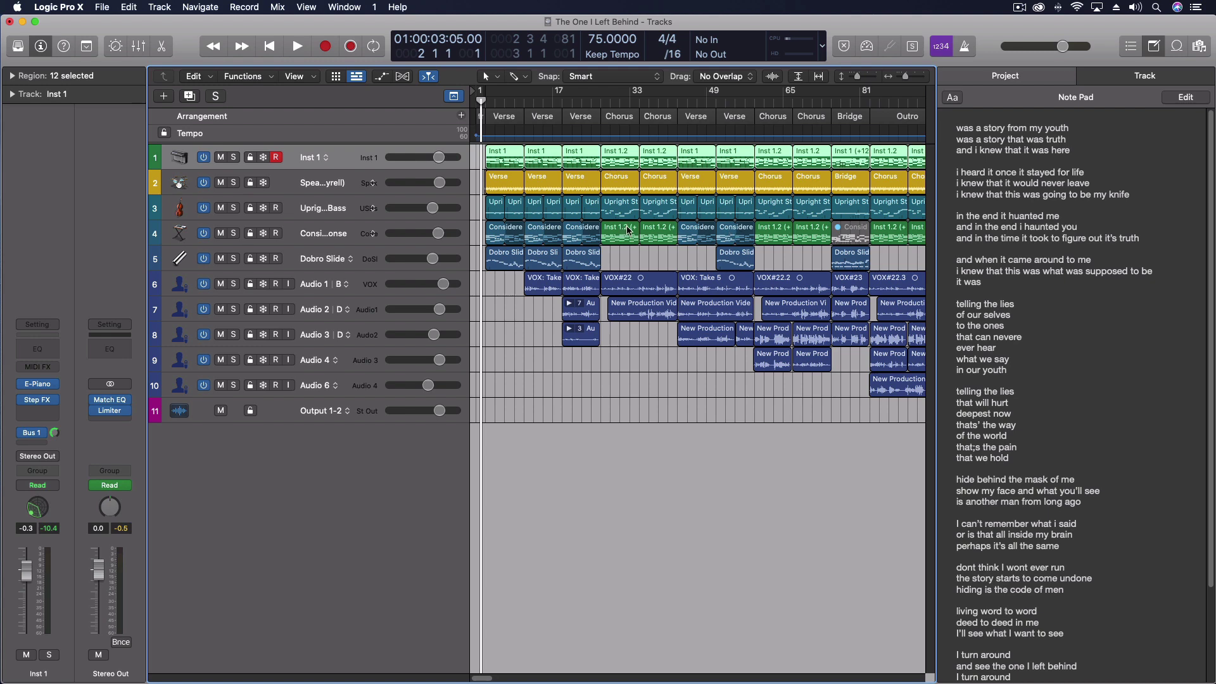
Step: Open the mixer and enlarge it to include the EQ, Audio FX and Sends rows
key(x)
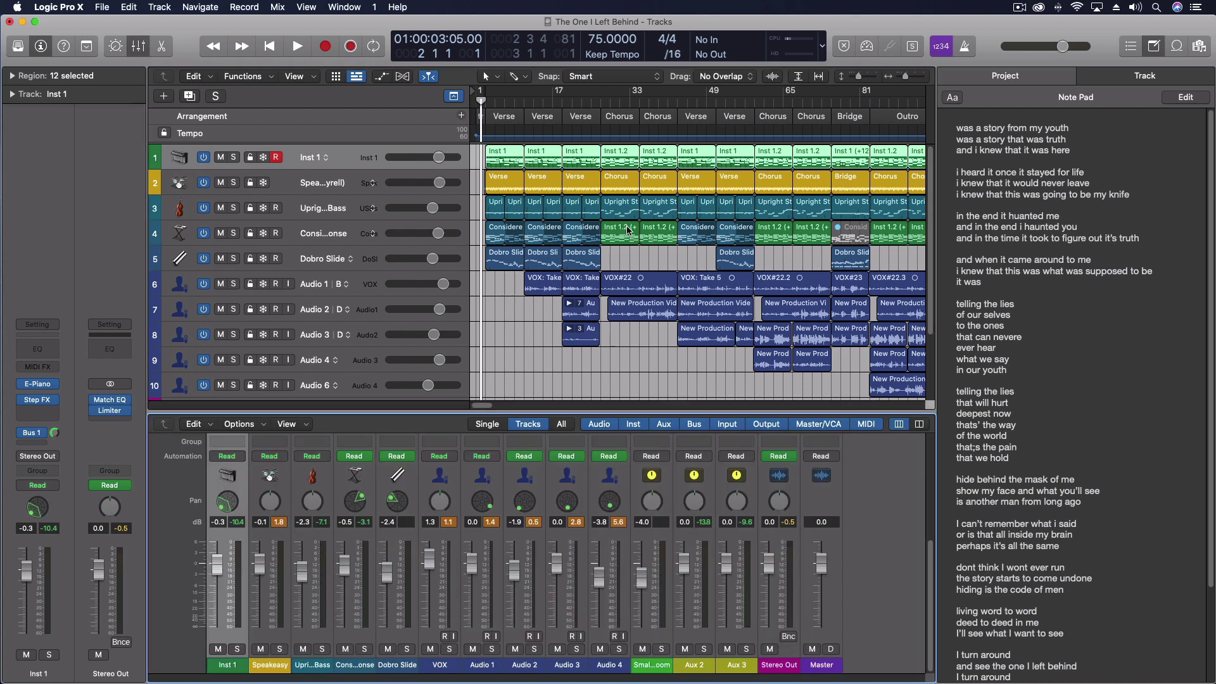
drag(548, 412, 545, 223)
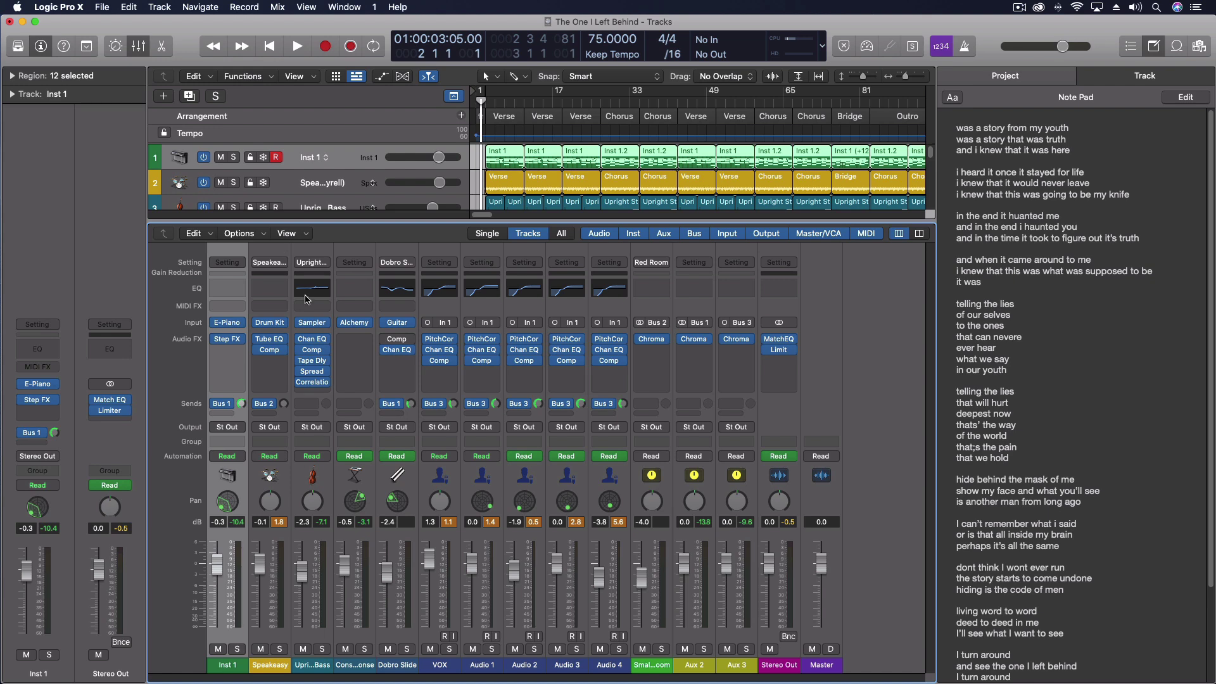
Step: Inspect the Stereo Spread and Correlation Meter plug-ins on the upright bass channel, closing each one
click(312, 372)
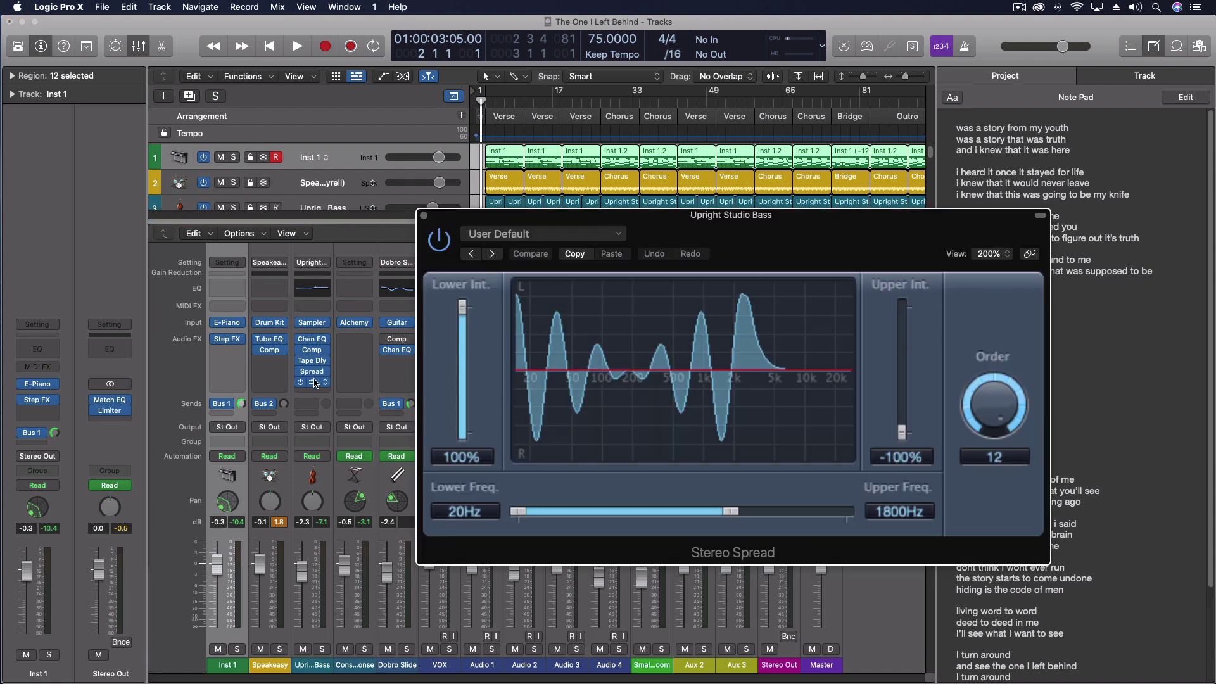
click(424, 217)
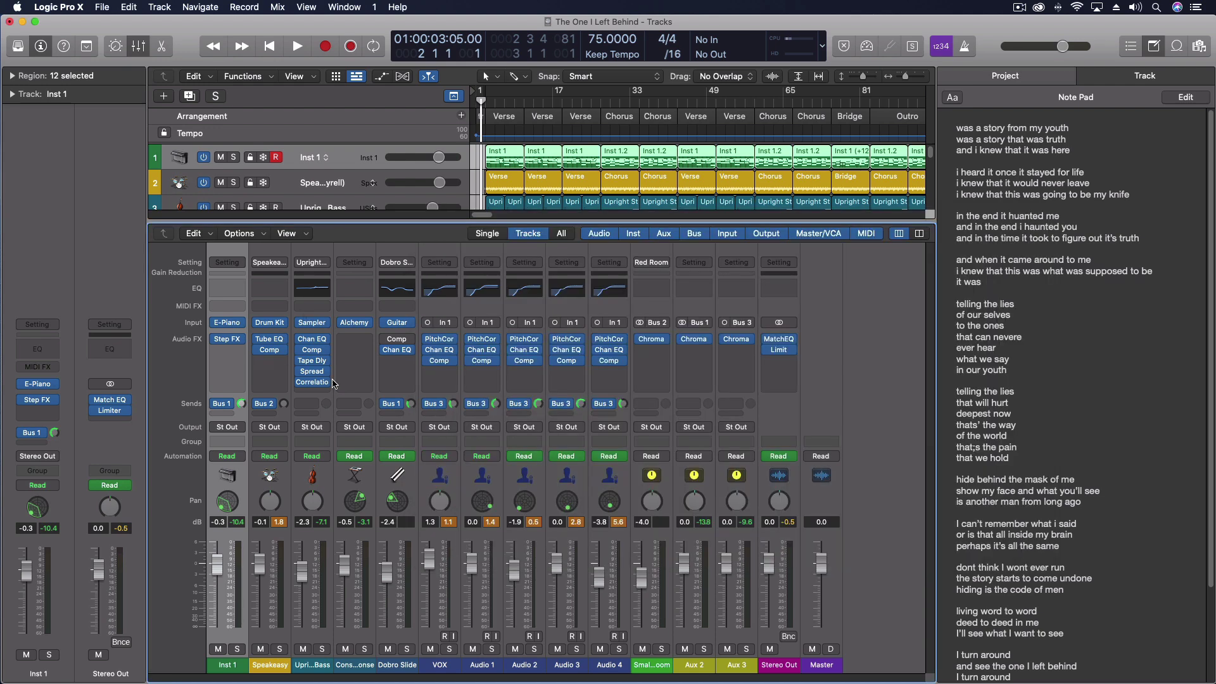
click(316, 383)
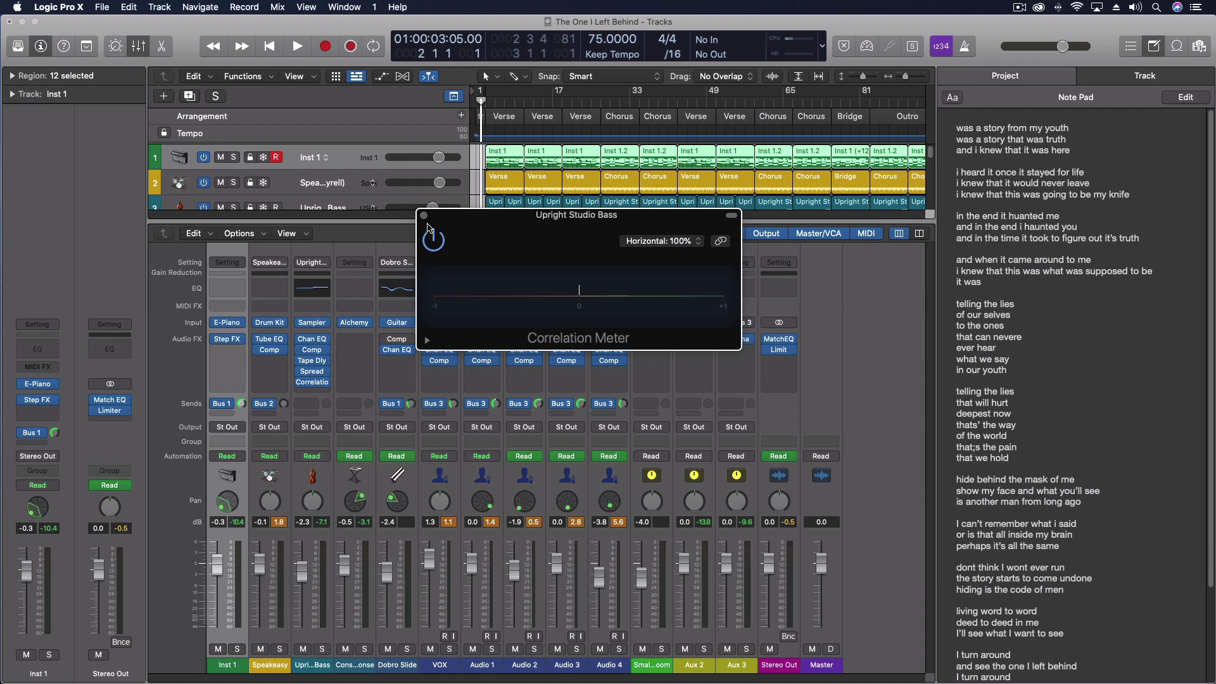
click(423, 216)
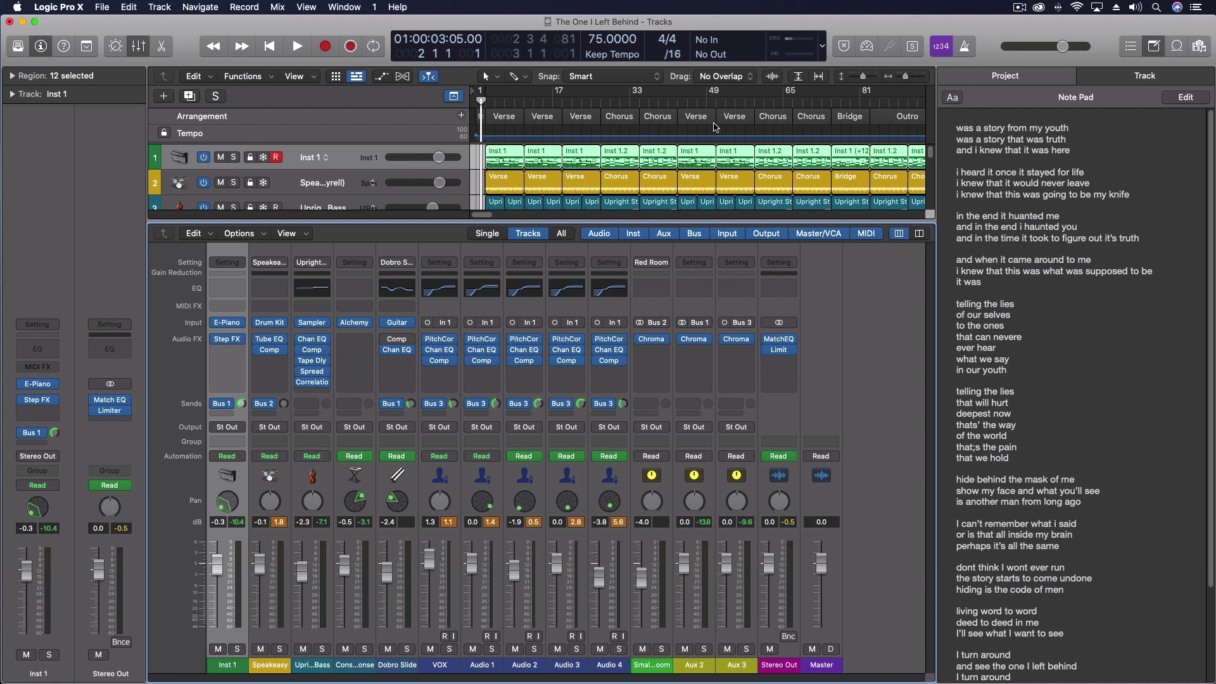
Step: Play the full mix from the first Chorus, check the drum channel's Bus 2 send, and stop playback at bar 34
key(space)
click(609, 103)
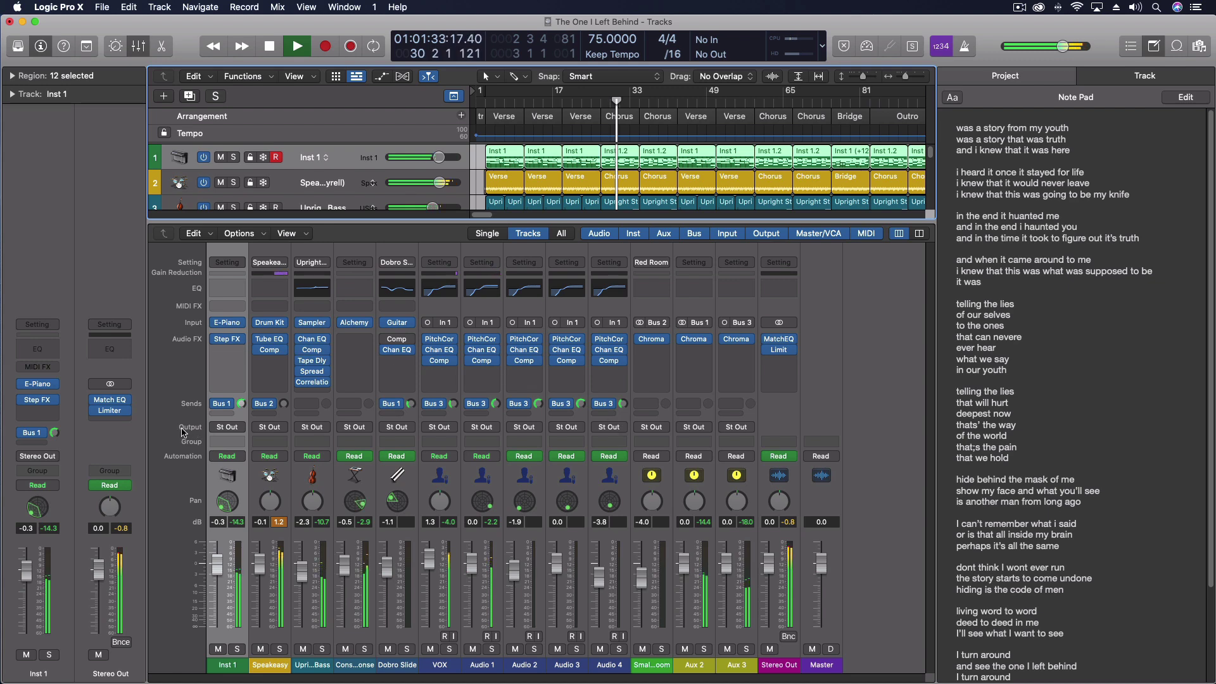
mouse_move(262, 408)
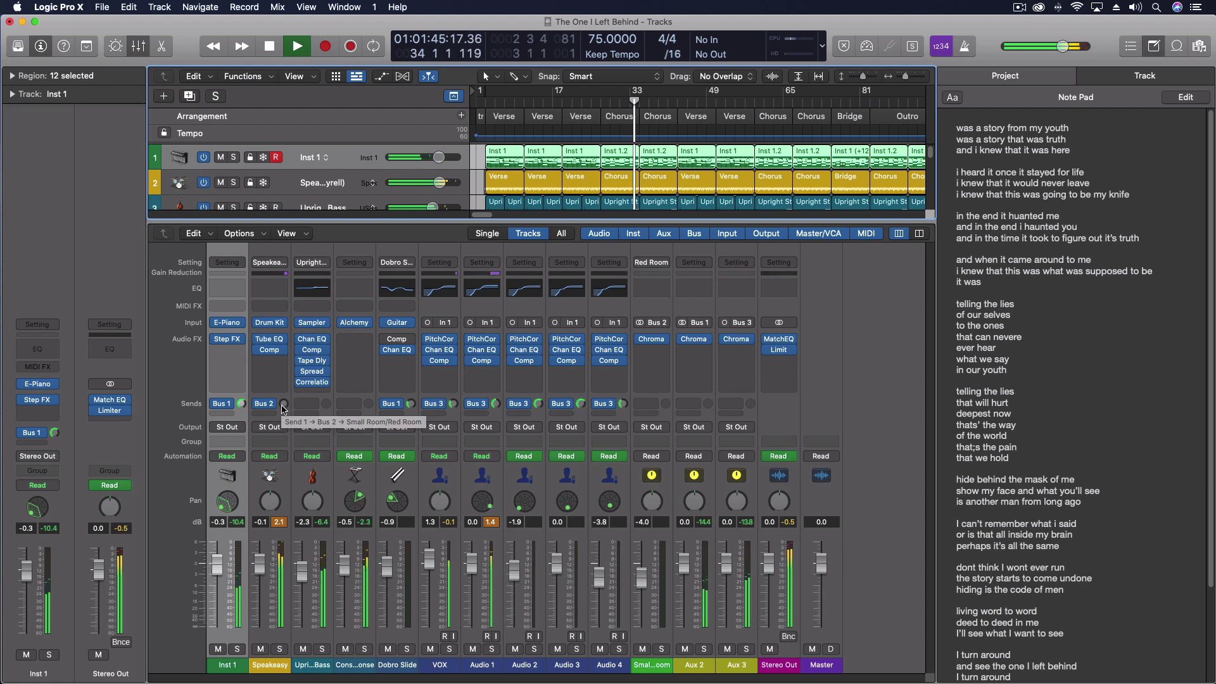
key(space)
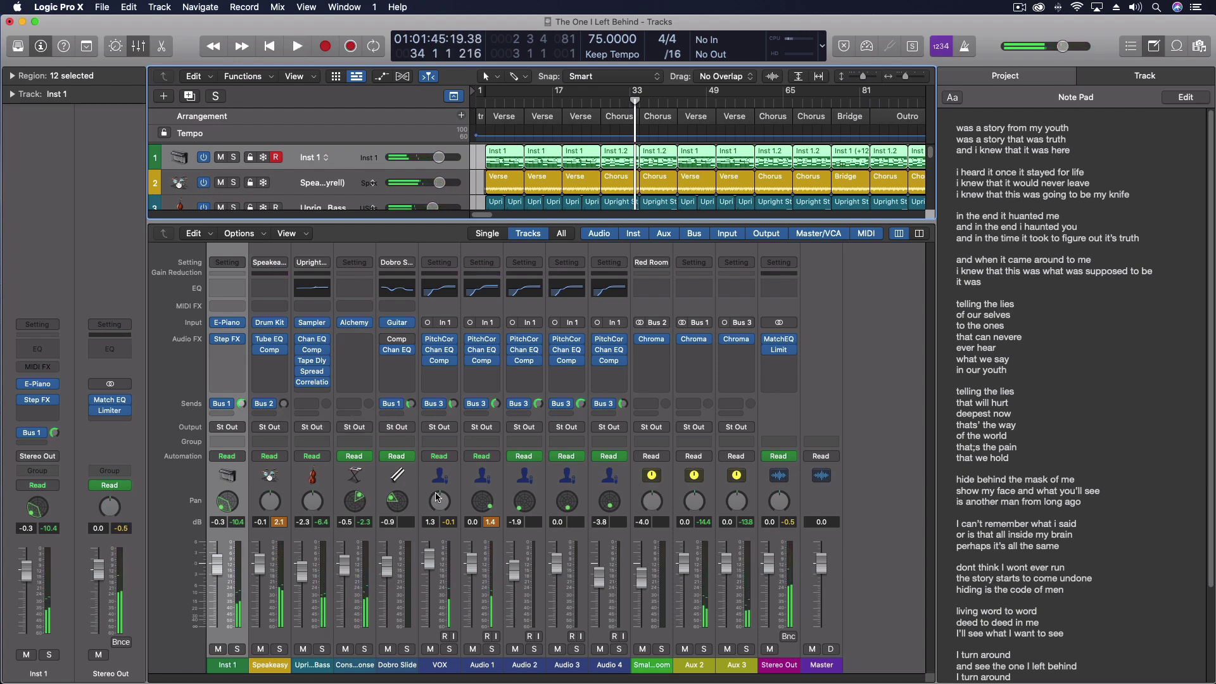
Step: Open the Stereo Out channel's Match EQ and reposition its window to examine the EQ curve
mouse_move(694, 340)
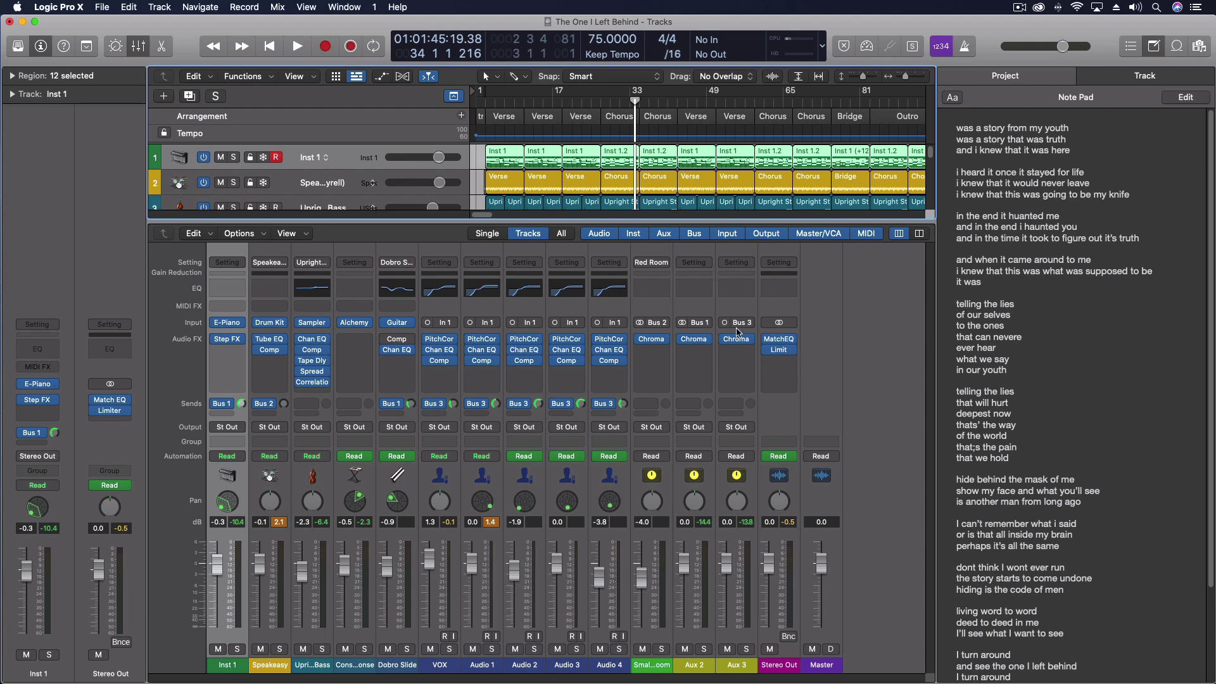
click(778, 339)
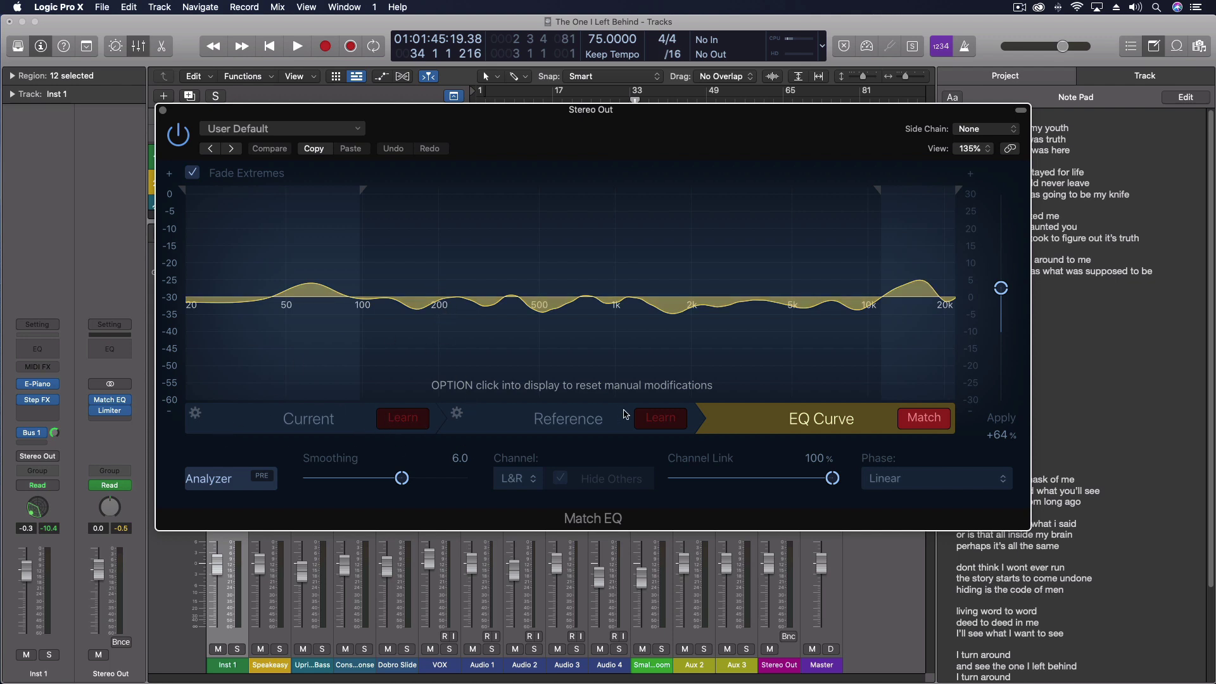
drag(513, 121, 520, 580)
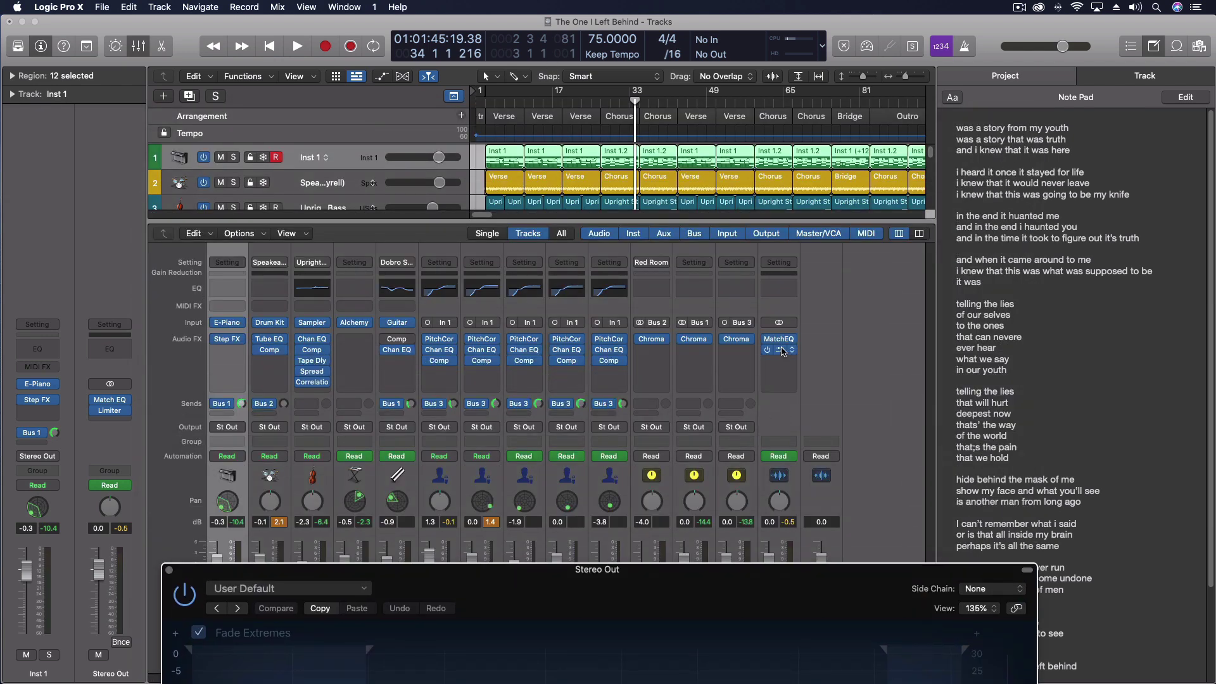
drag(523, 592, 396, 144)
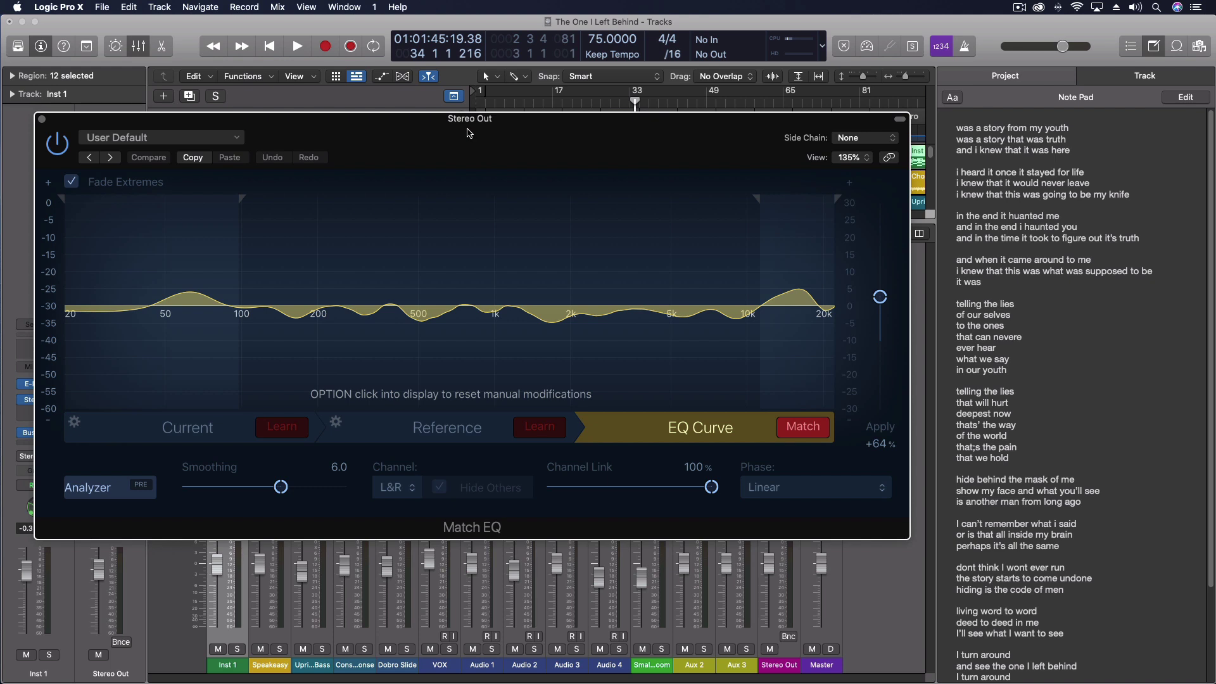
Step: Examine the Match EQ's curve, Match control and Apply amount, shifting the plug-in window around over the arrangement and mixer
drag(467, 131, 474, 154)
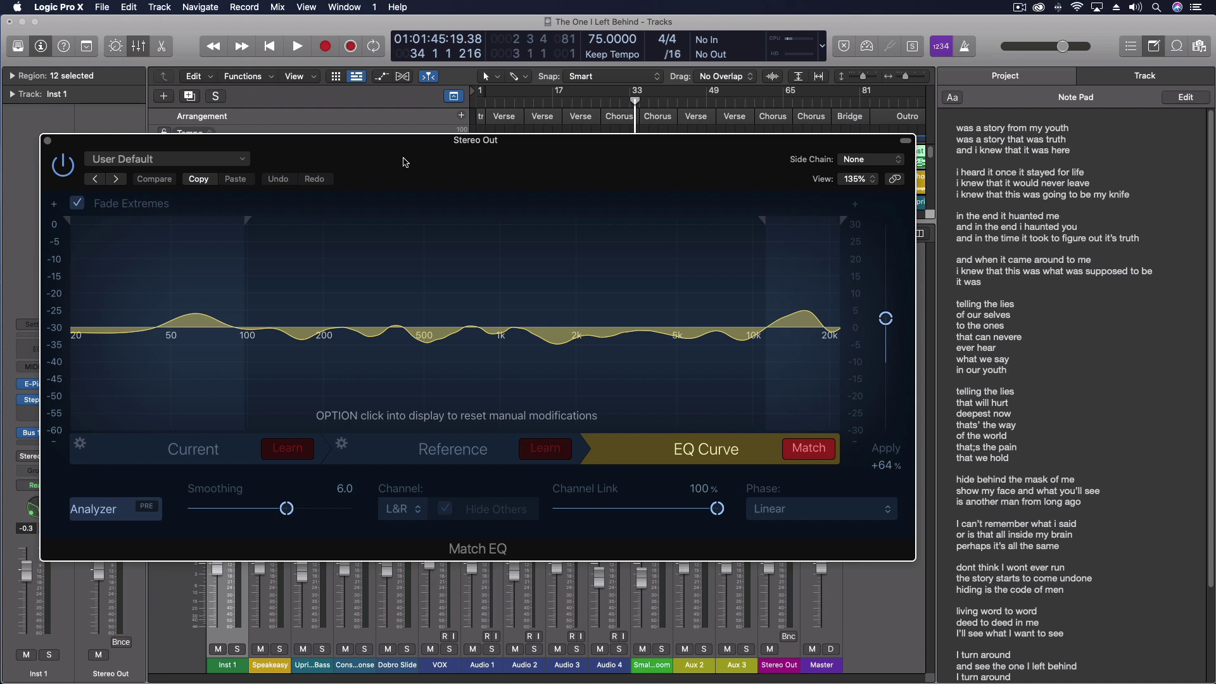
drag(405, 162, 402, 164)
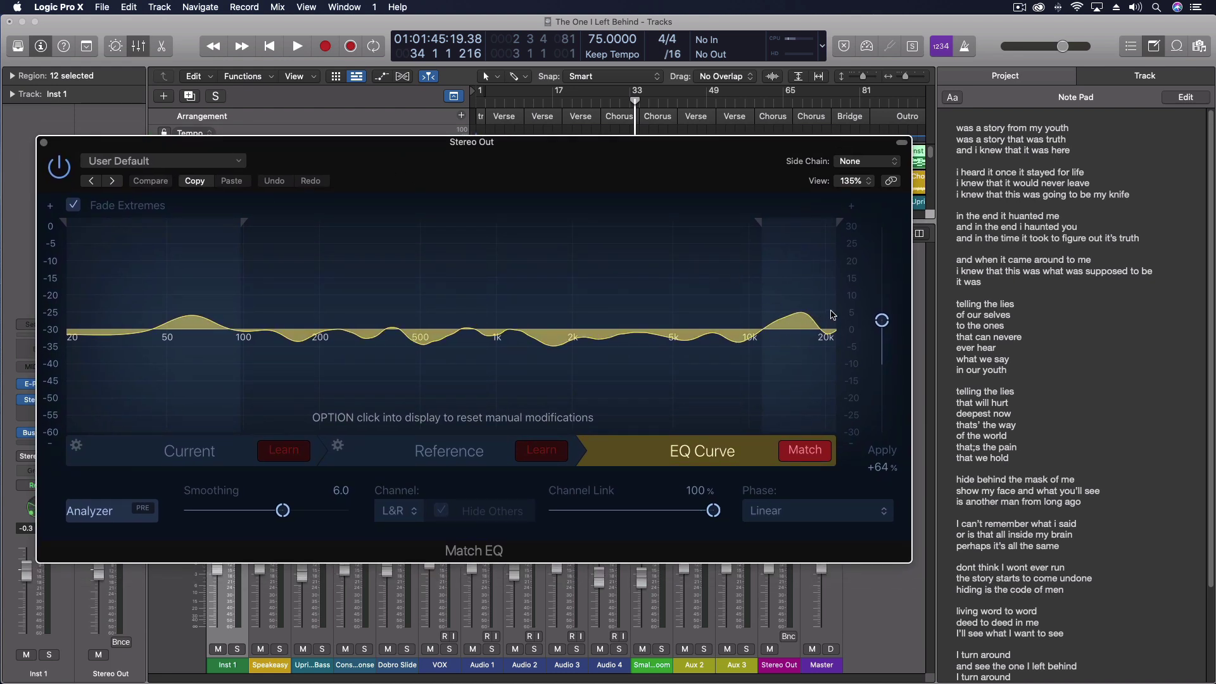
drag(516, 170, 512, 265)
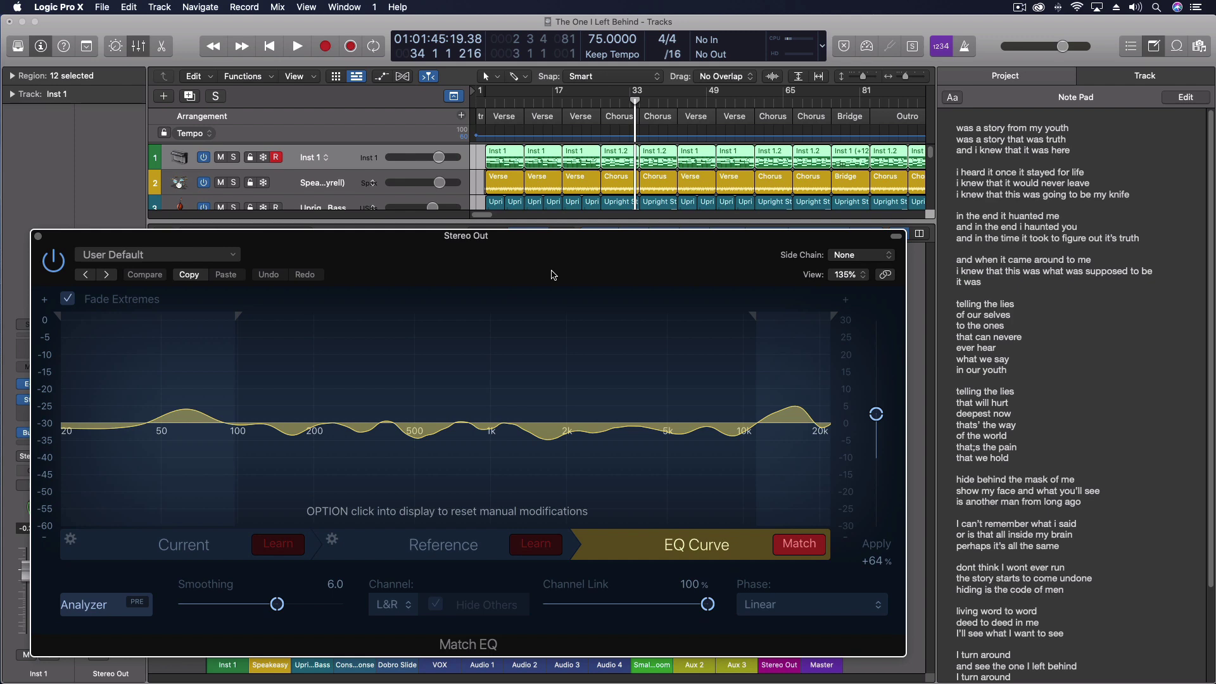
drag(530, 259, 580, 172)
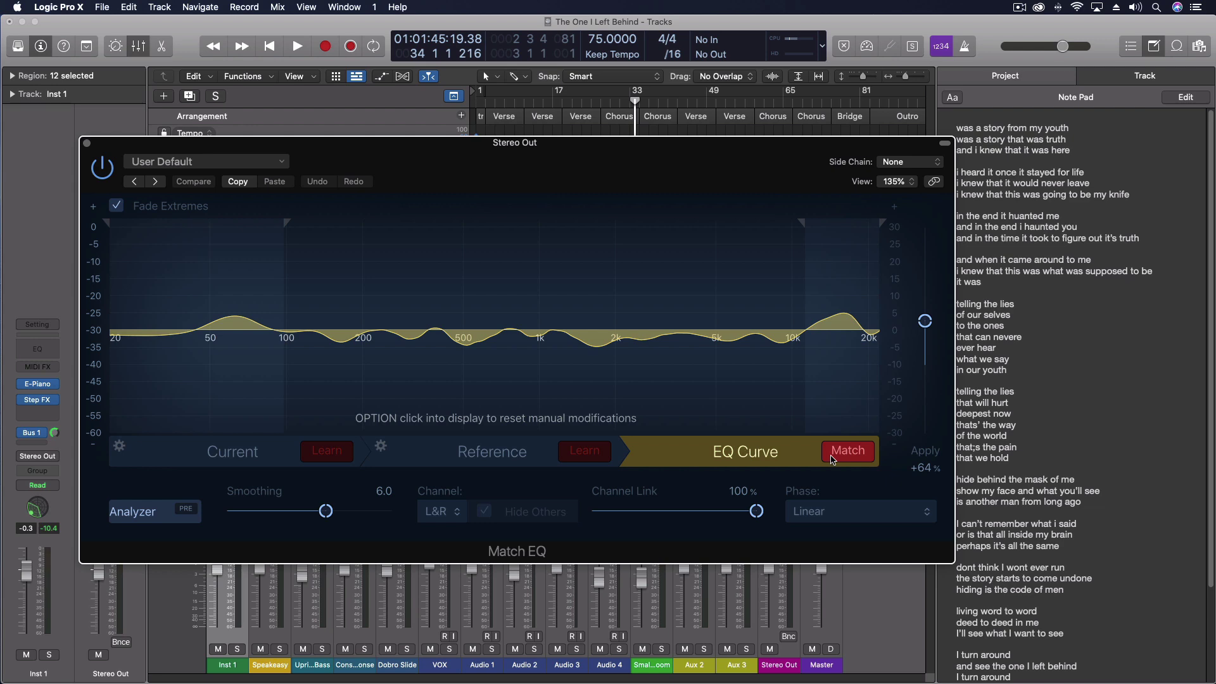
drag(398, 157, 357, 259)
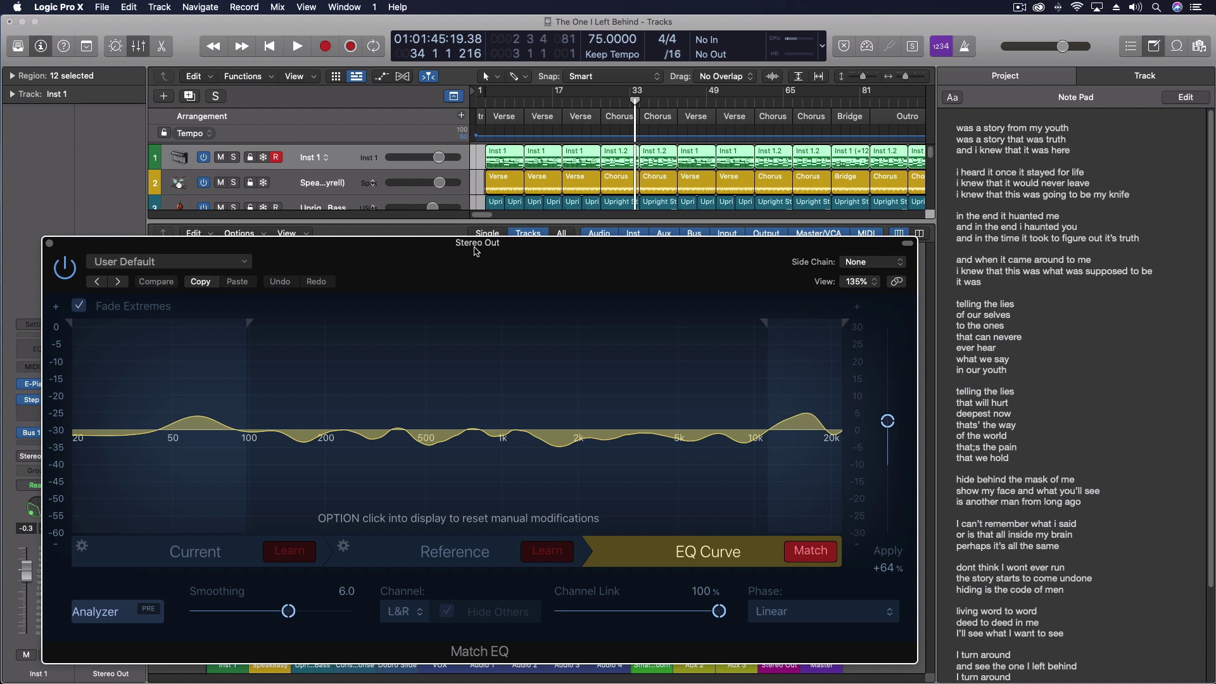
drag(532, 271, 534, 274)
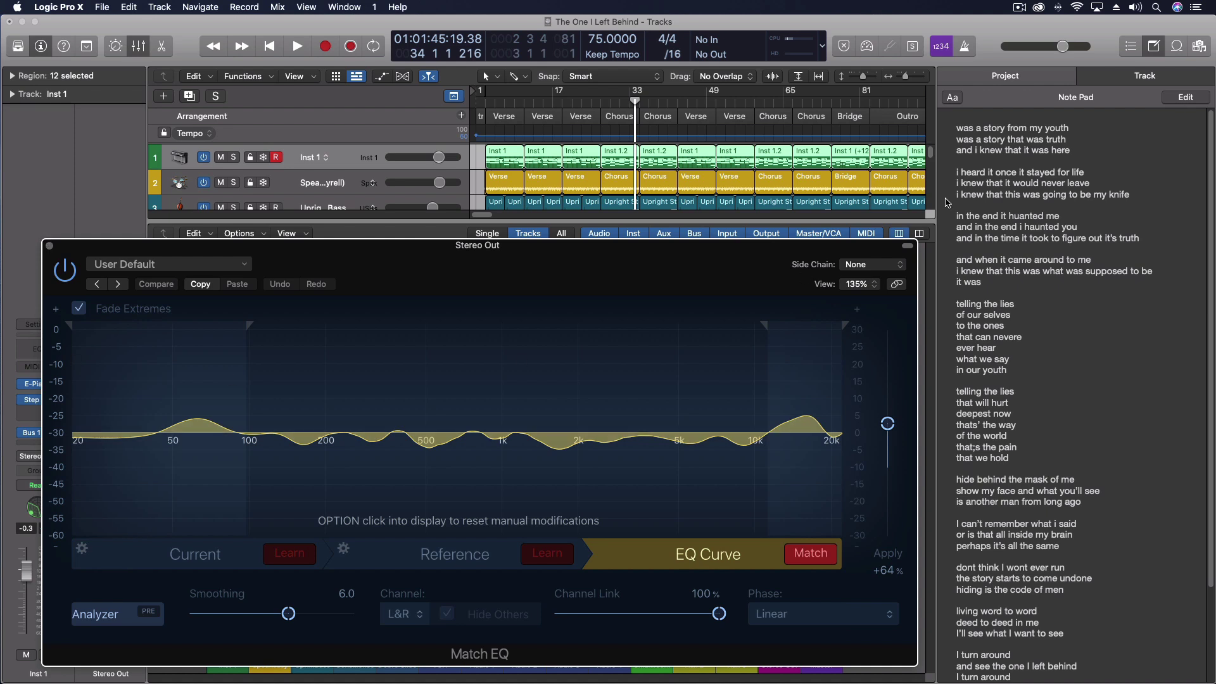
drag(688, 262, 855, 243)
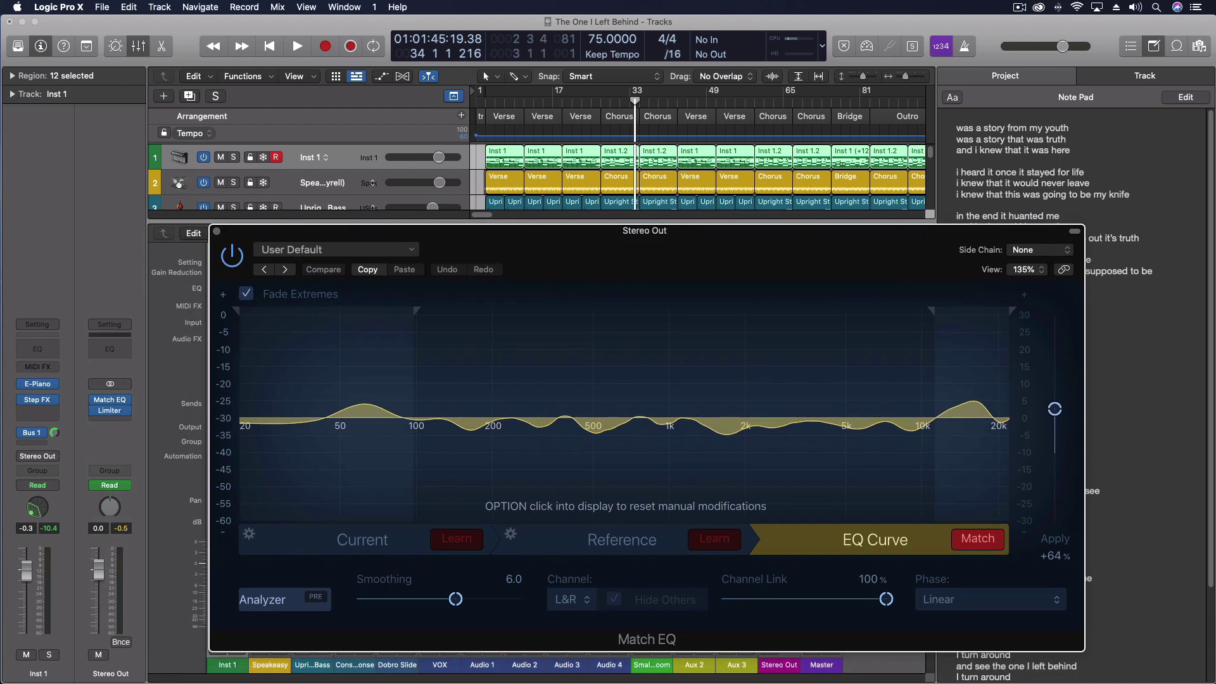
key(super+w)
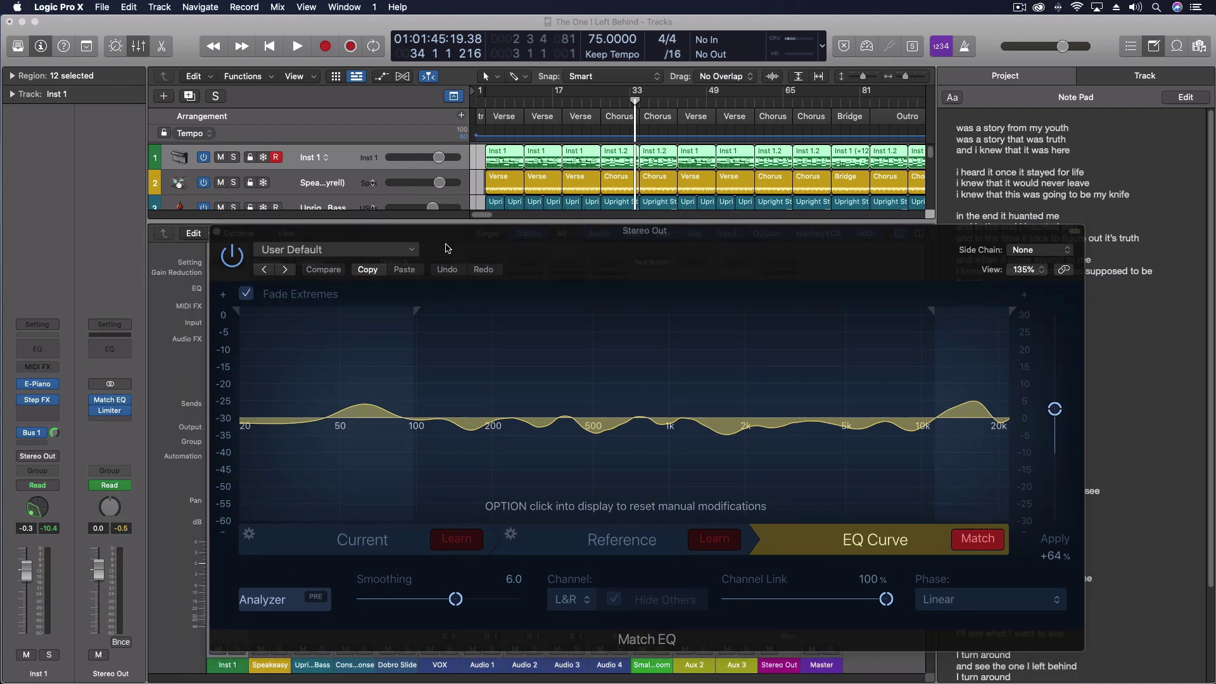
drag(468, 258, 439, 147)
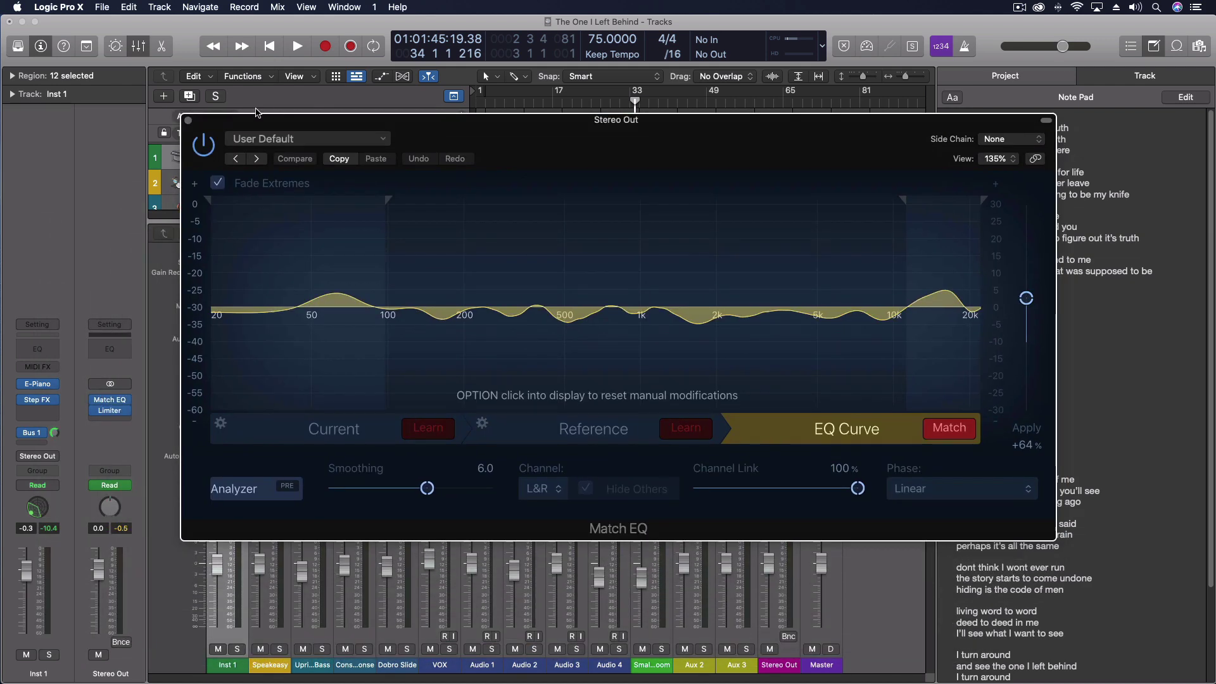
Step: Close the Match EQ and hide the mixer, and look over the full track arrangement
click(188, 120)
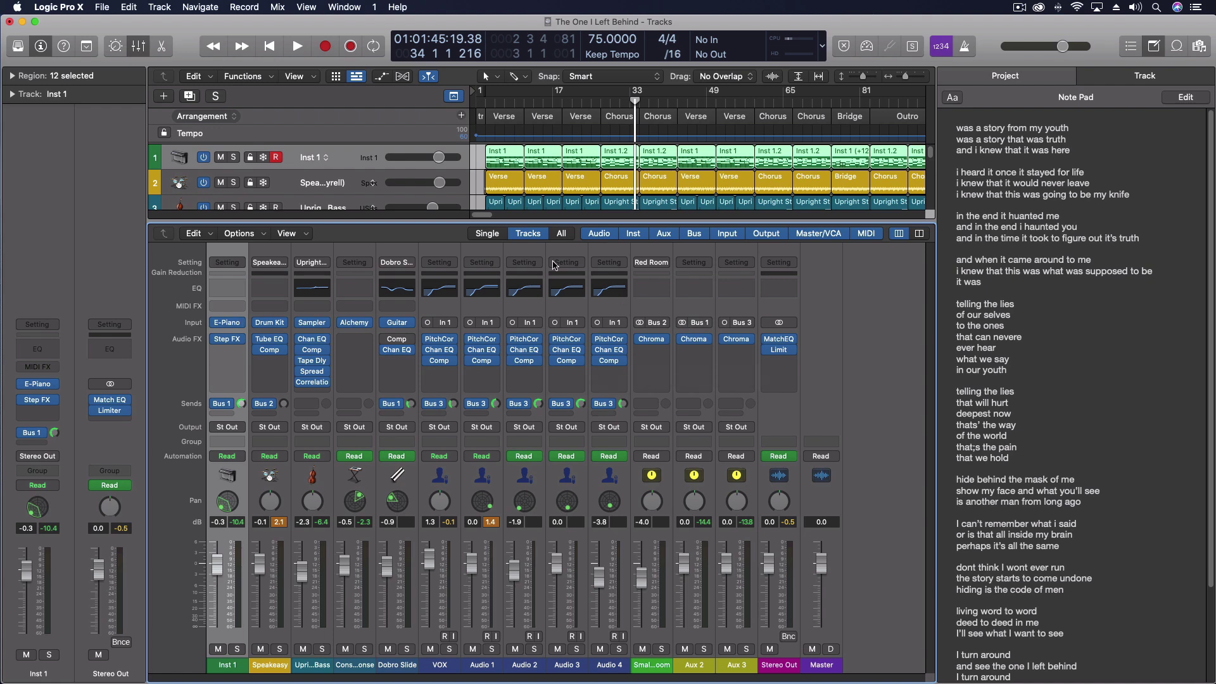
click(138, 45)
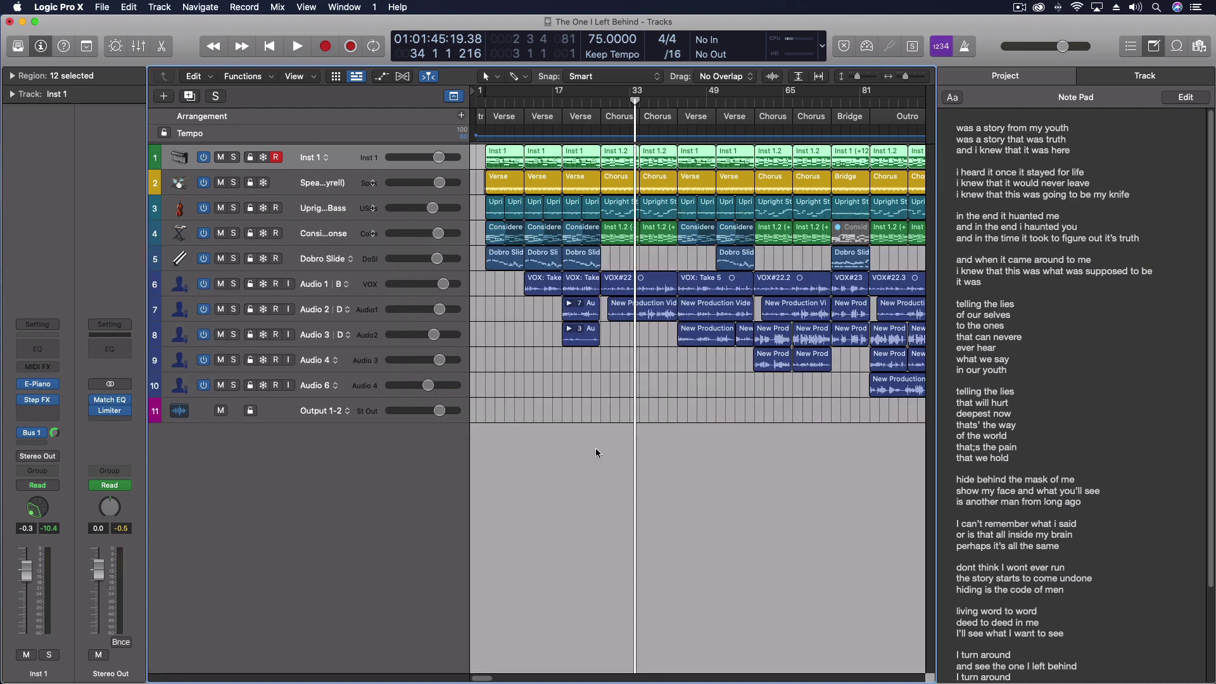
scroll(607, 446, right, 5)
scroll(602, 446, left, 5)
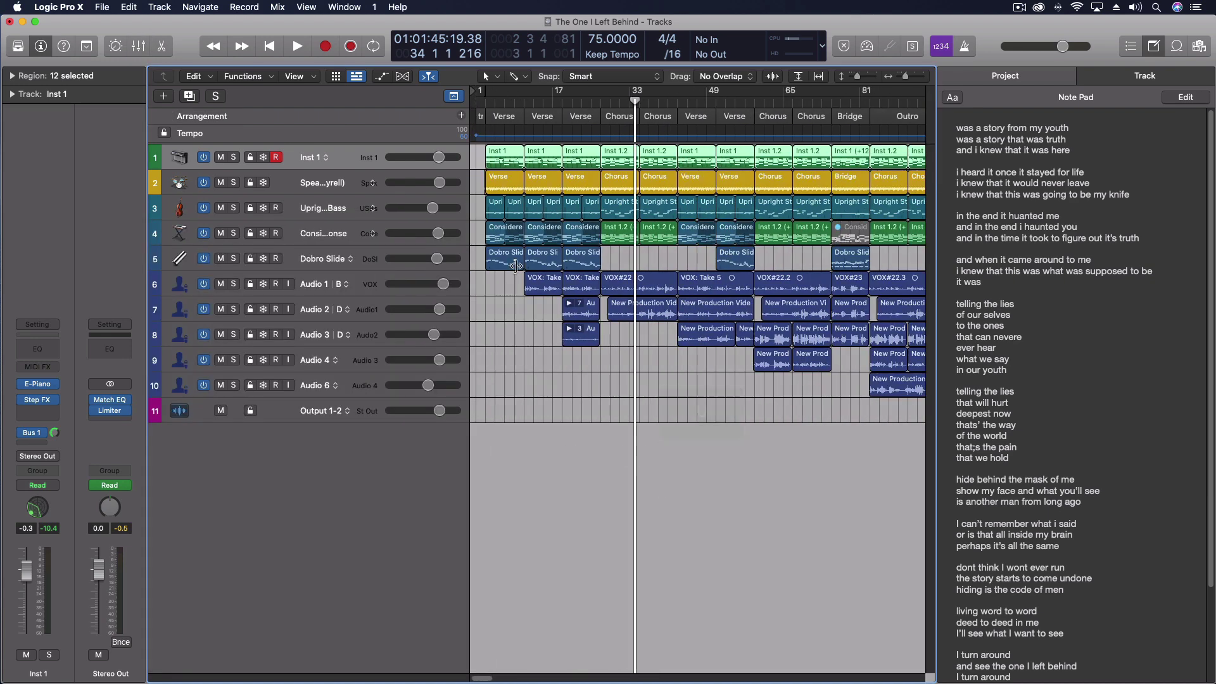